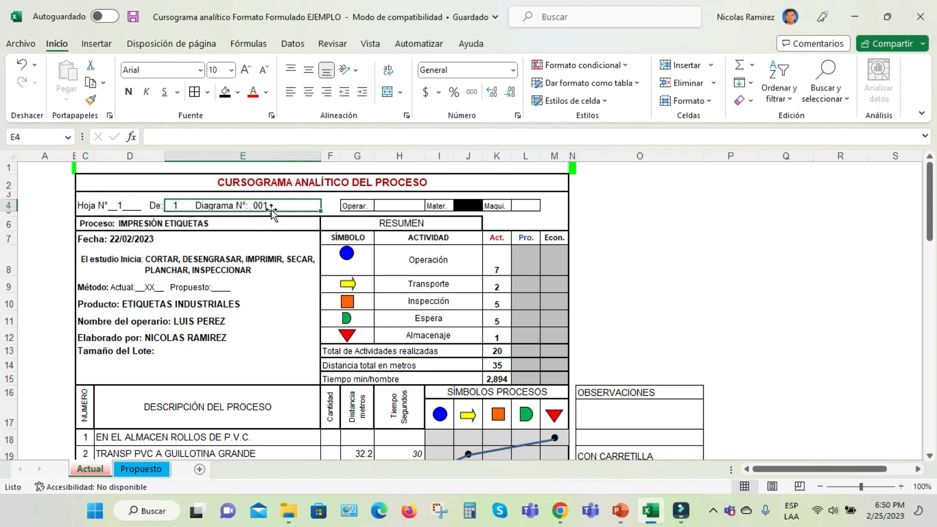
# Examine the chart header's operator, material and machine boxes, plus the process, date and study scope fields
pyautogui.click(466, 206)
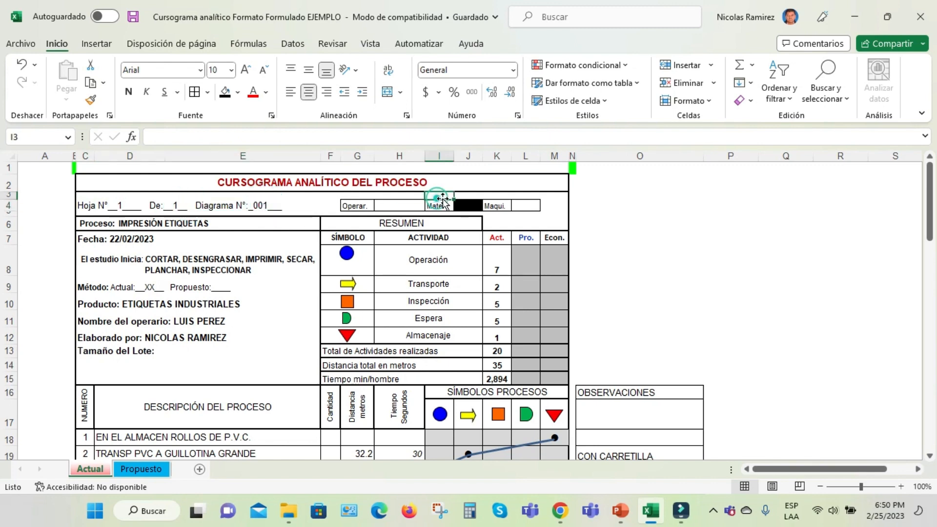
pyautogui.click(355, 205)
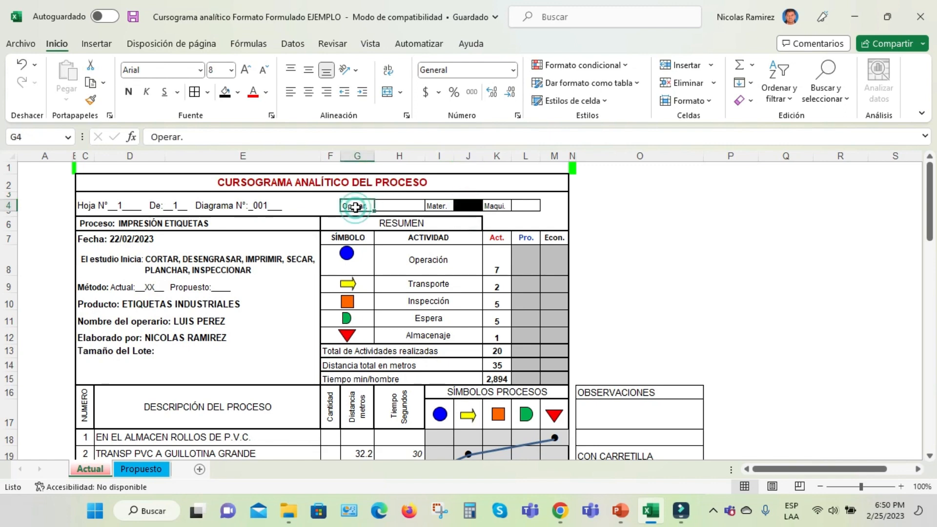
pyautogui.click(485, 208)
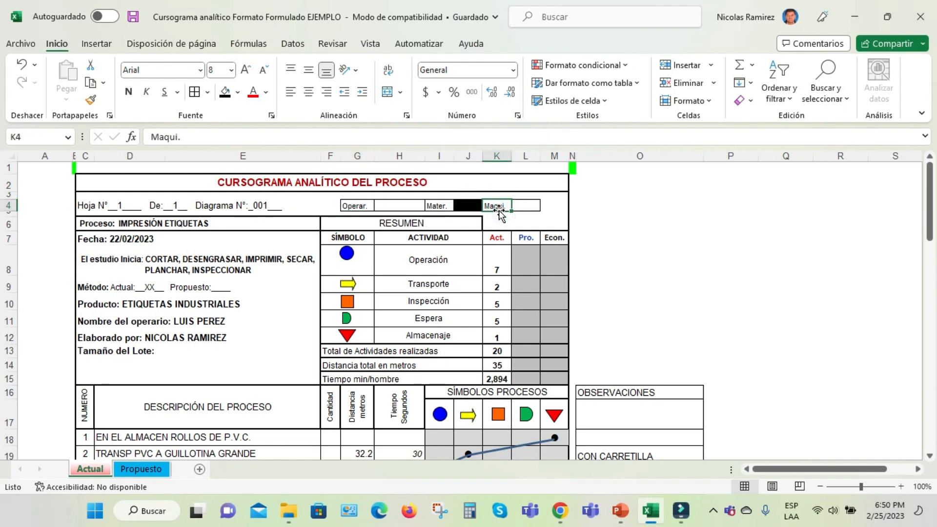
pyautogui.click(108, 226)
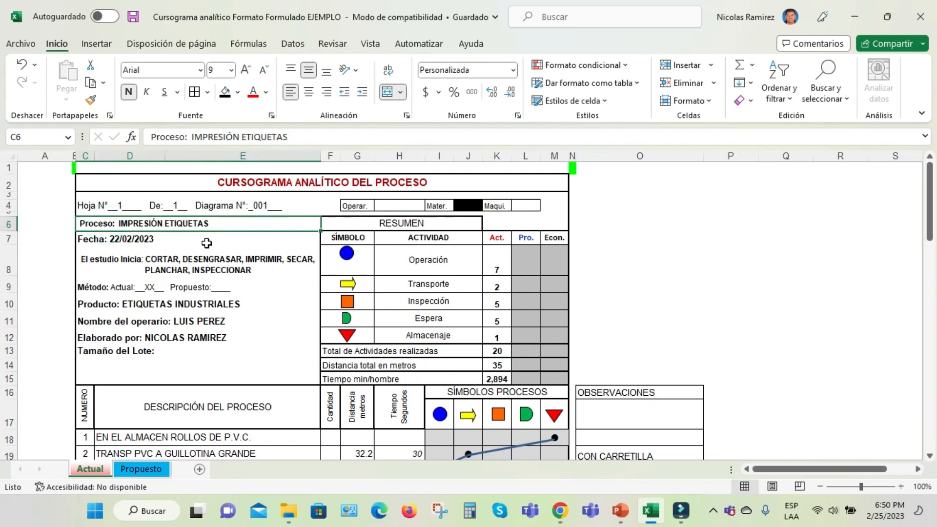
pyautogui.click(114, 241)
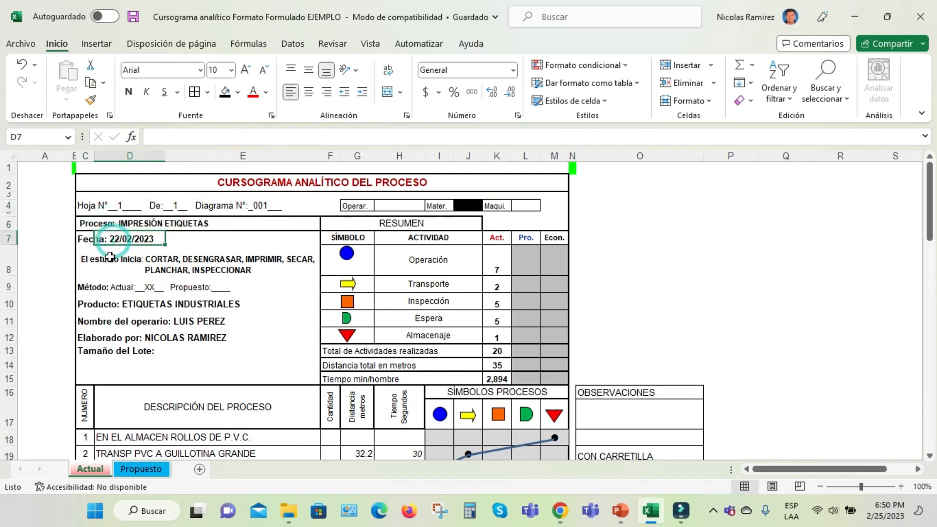
pyautogui.click(118, 260)
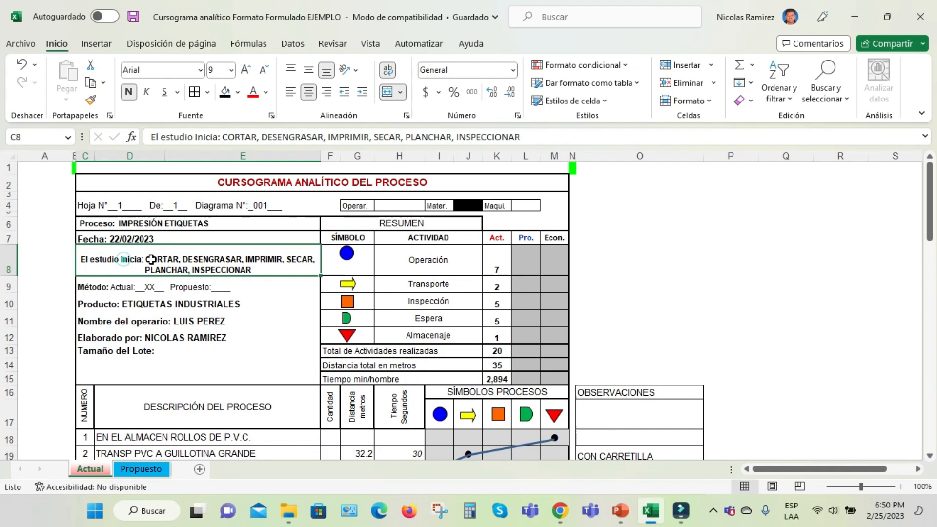
pyautogui.click(221, 257)
pyautogui.click(272, 255)
# Examine the header's method (Actual or Propuesto), product, operator name, author and lot size fields
pyautogui.click(87, 287)
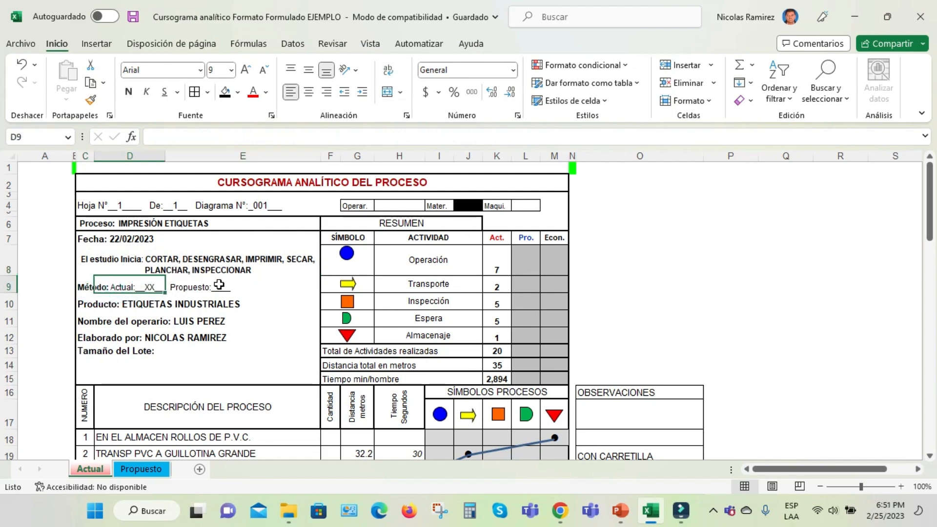
pyautogui.click(206, 288)
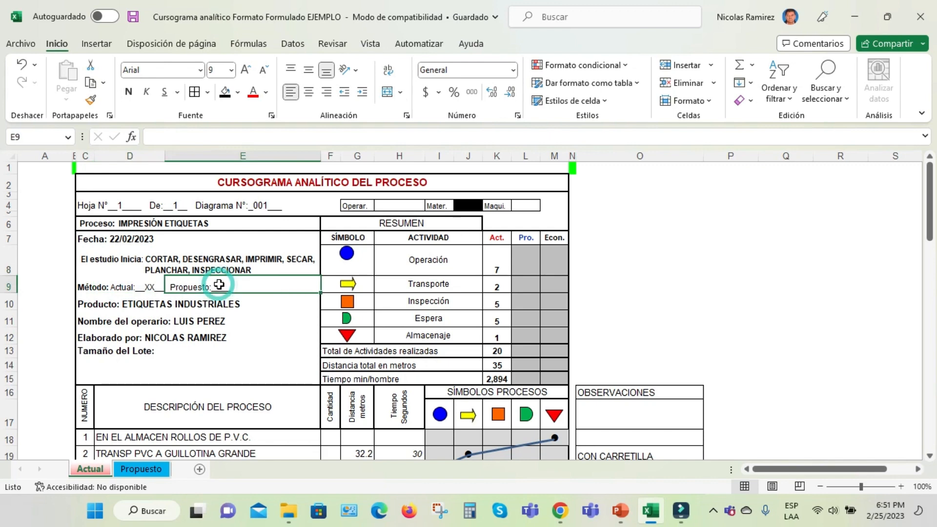
pyautogui.click(142, 305)
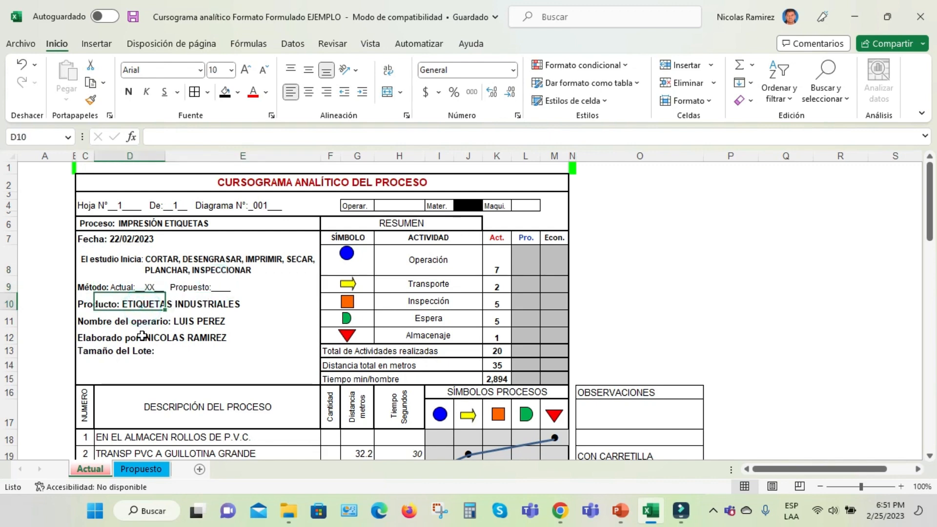
pyautogui.click(203, 323)
pyautogui.click(176, 342)
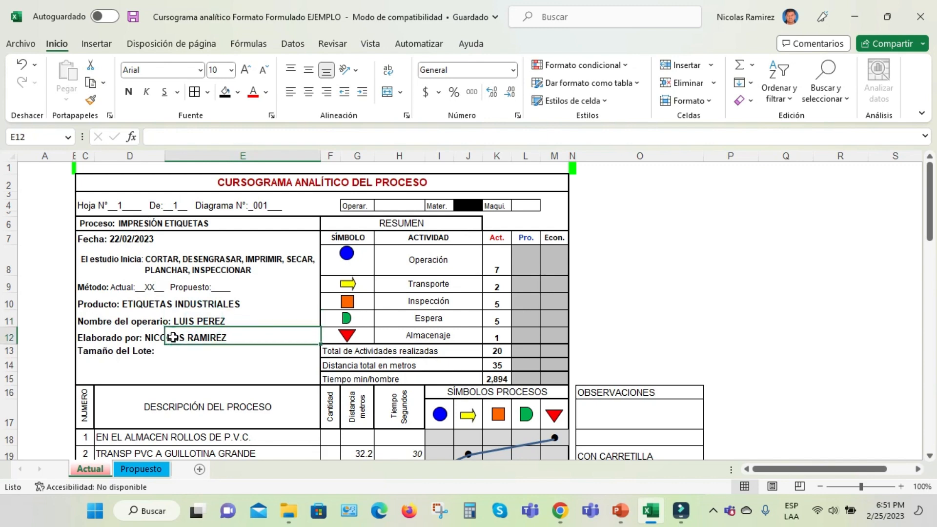
pyautogui.click(181, 351)
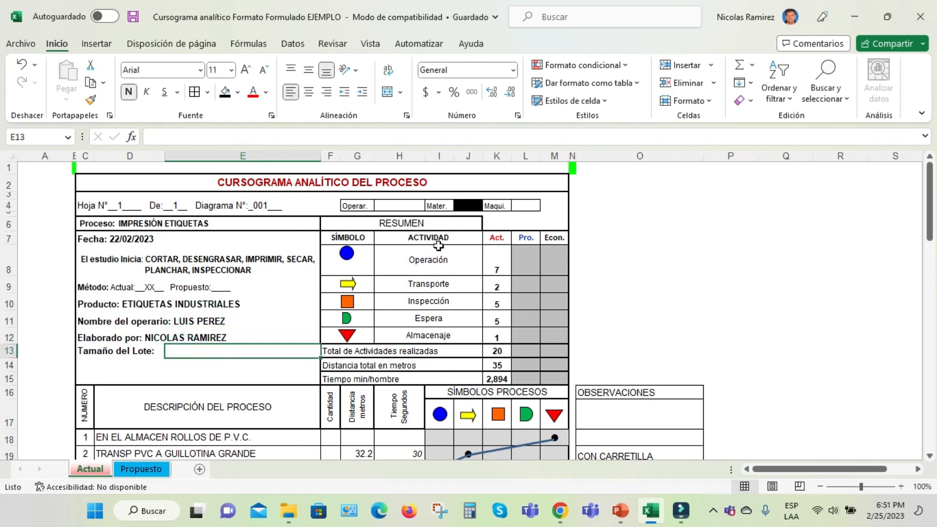
# Examine the RESUMEN table, including the Operación symbol, its count formula and the Act. column
pyautogui.moveTo(342, 223); pyautogui.dragTo(547, 378)
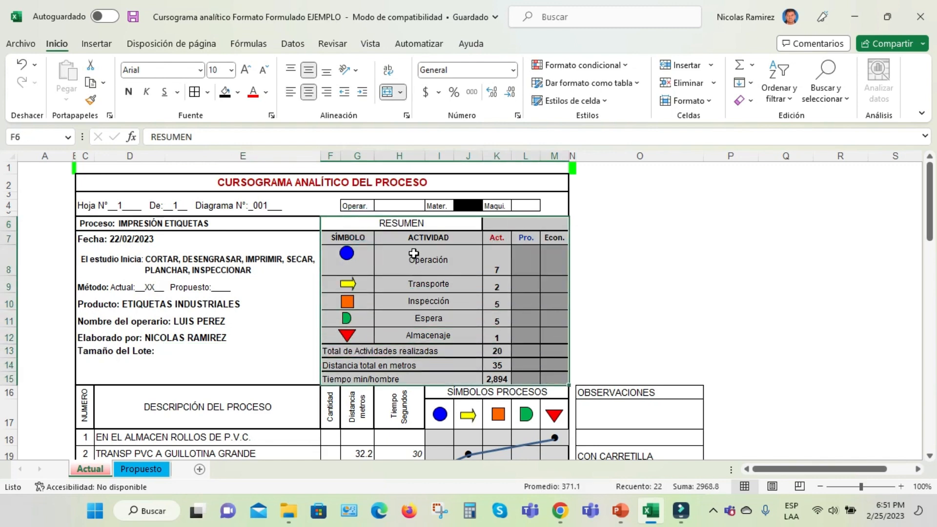
pyautogui.click(346, 253)
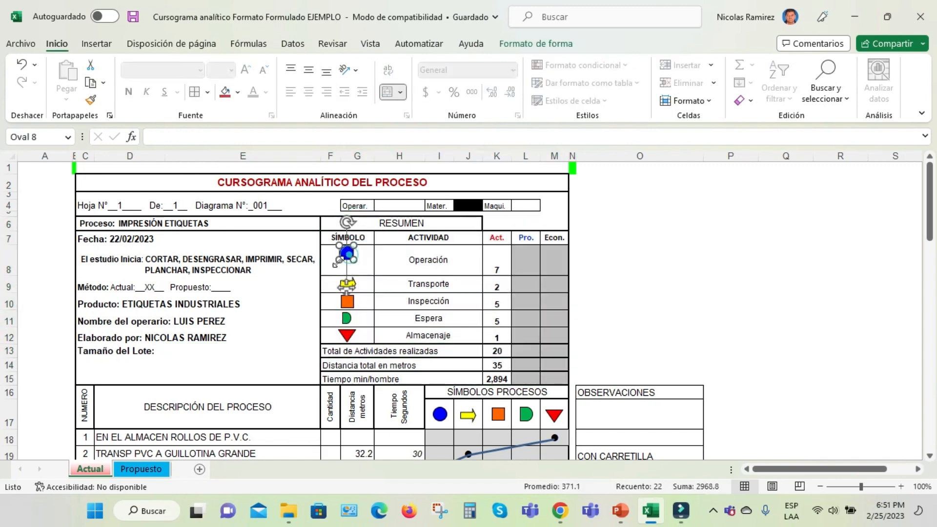
pyautogui.click(425, 266)
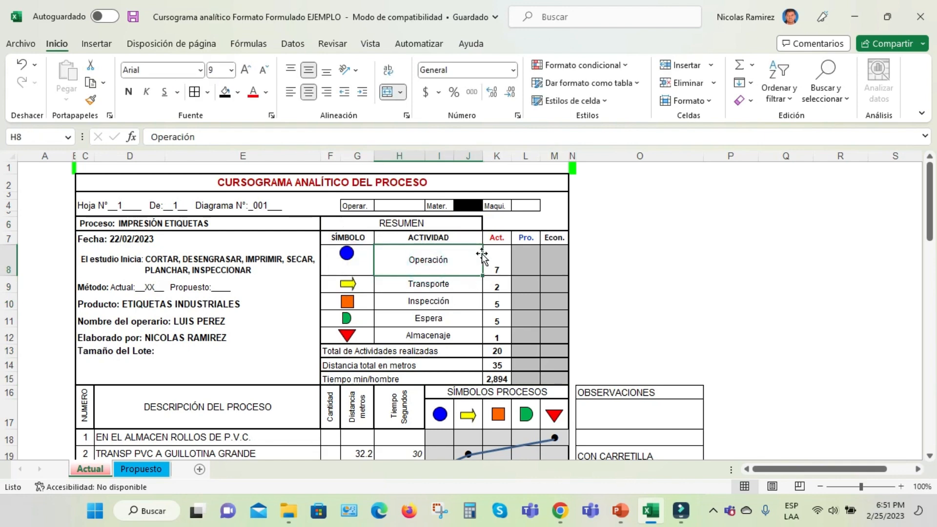
pyautogui.click(500, 253)
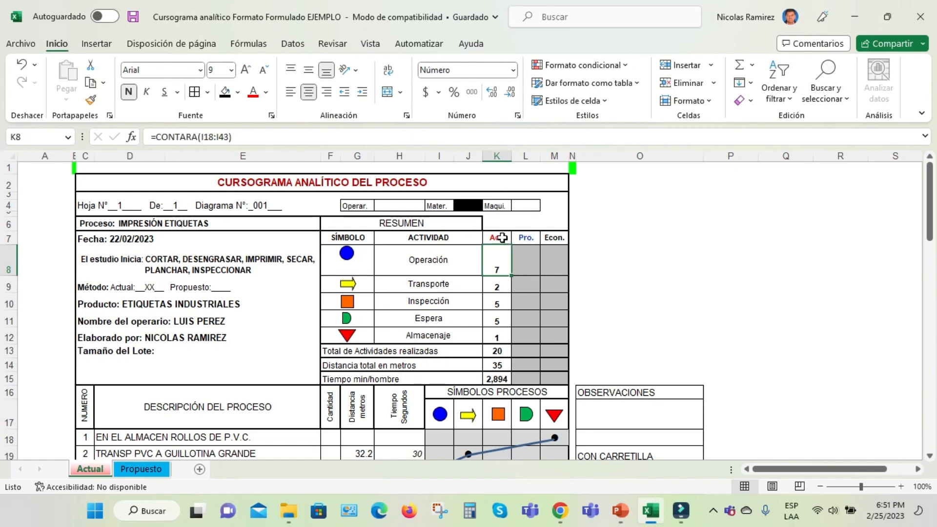
pyautogui.click(497, 156)
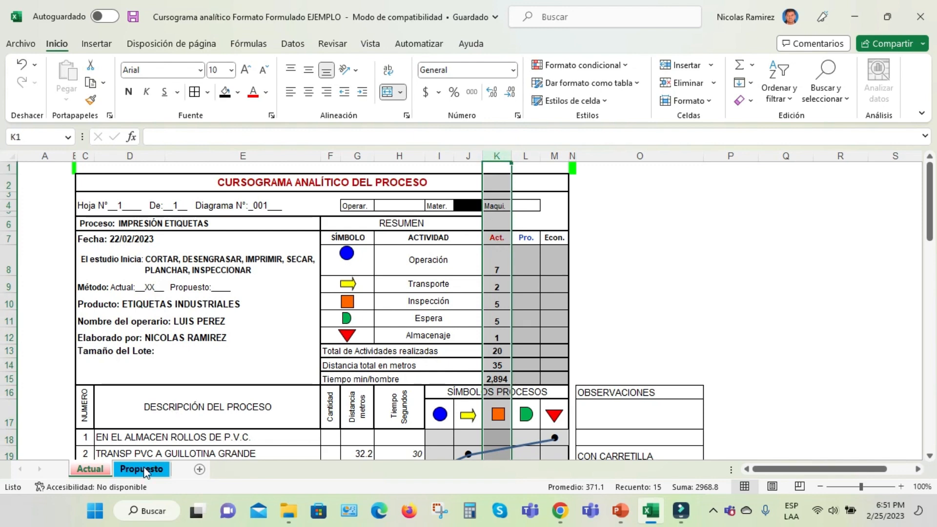
# Compare the study scope and summary table on the Actual sheet with the list of process activities below them
pyautogui.click(202, 262)
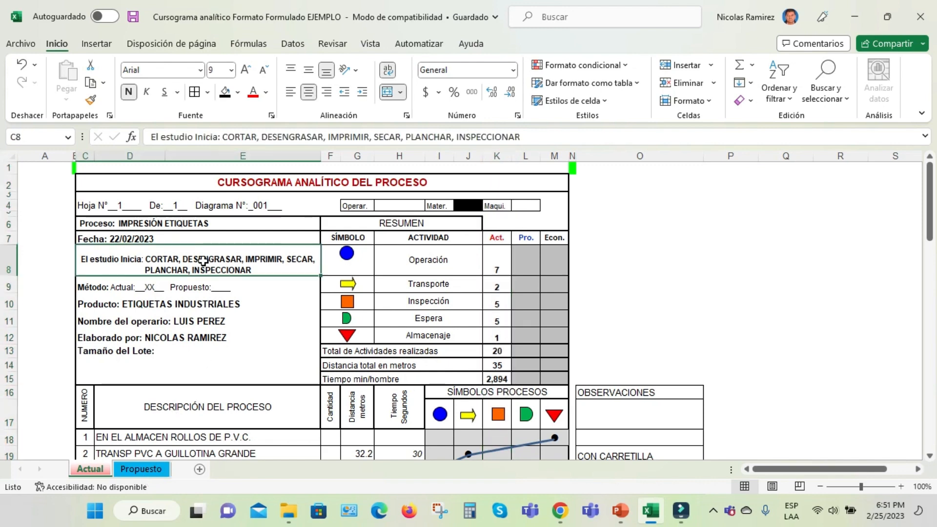
pyautogui.scroll(-1, 215, 287)
pyautogui.scroll(-3, 217, 290)
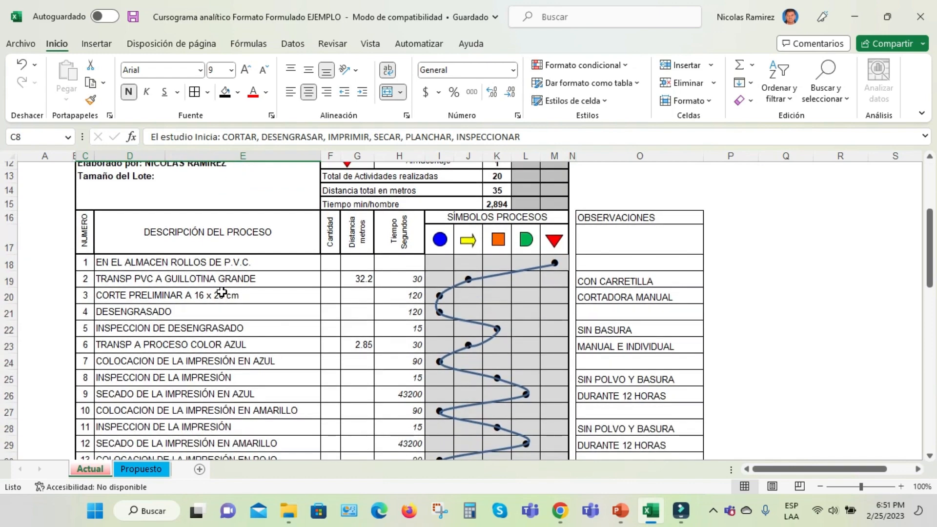
pyautogui.scroll(-1, 219, 290)
pyautogui.scroll(1, 220, 290)
pyautogui.scroll(4, 204, 268)
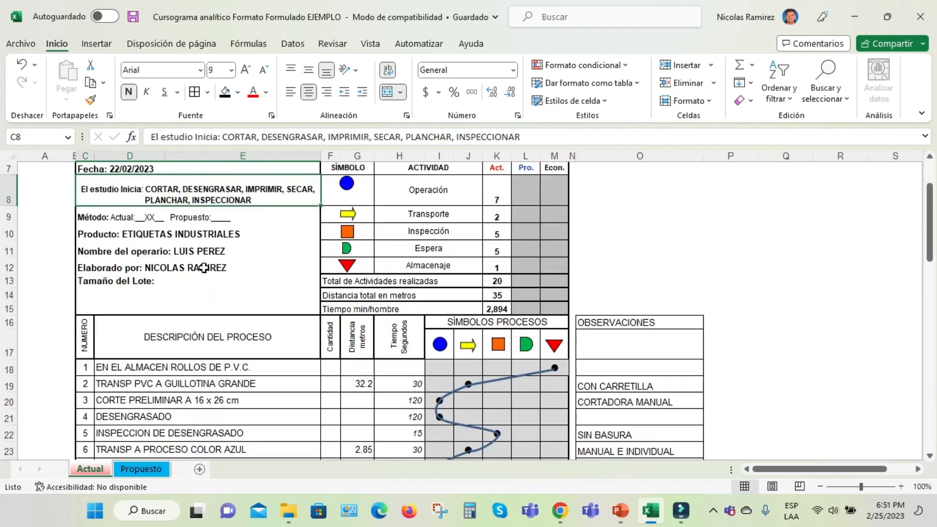
pyautogui.moveTo(433, 194); pyautogui.dragTo(469, 213)
pyautogui.scroll(-2, 392, 255)
pyautogui.scroll(-2, 392, 256)
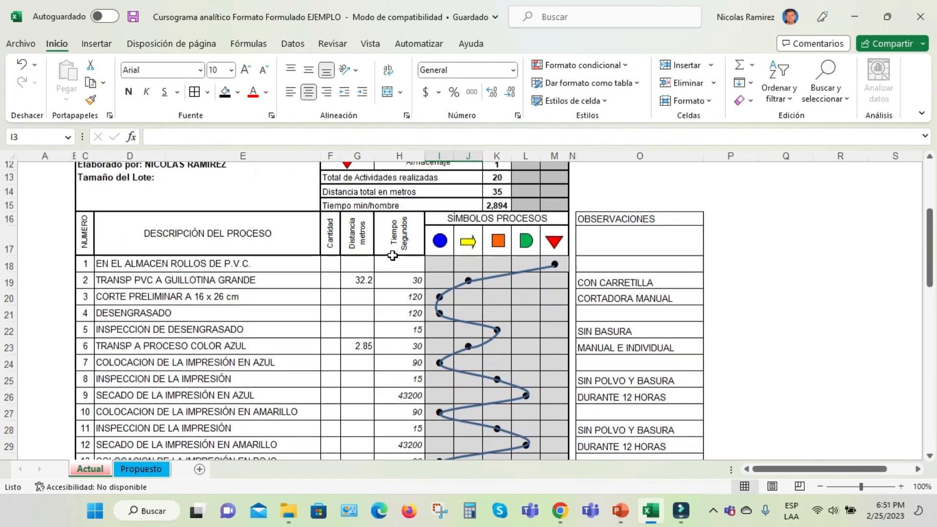
# Review process activities 1 to 3, checking the storage mark, the transport distance in metres and the times in seconds
pyautogui.click(134, 265)
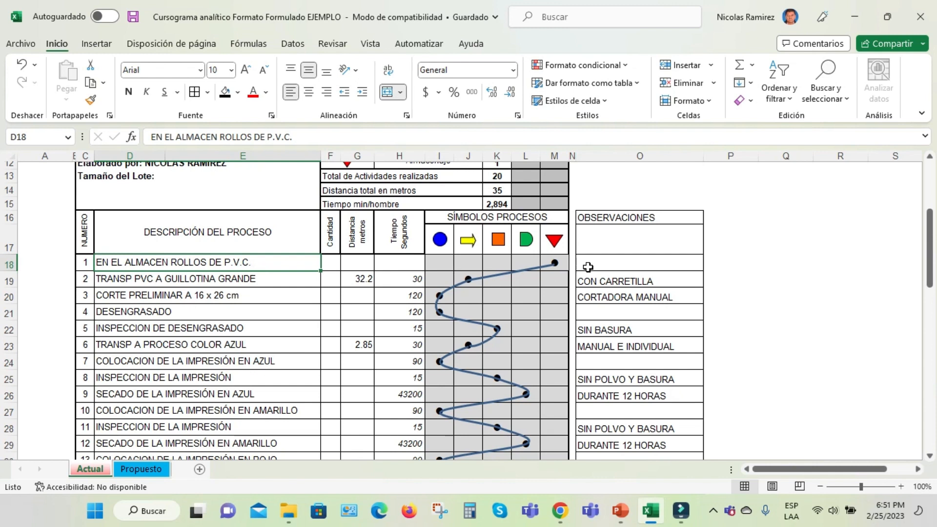
pyautogui.click(556, 265)
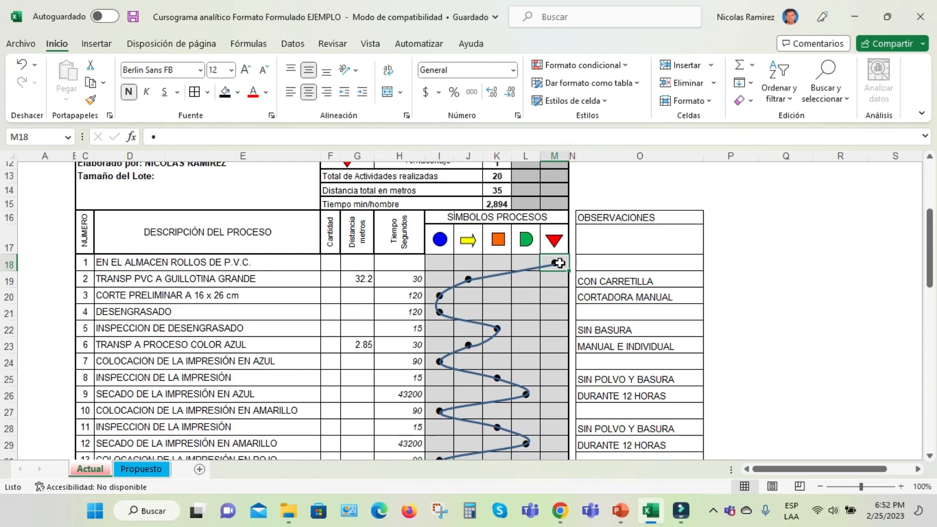
pyautogui.click(154, 277)
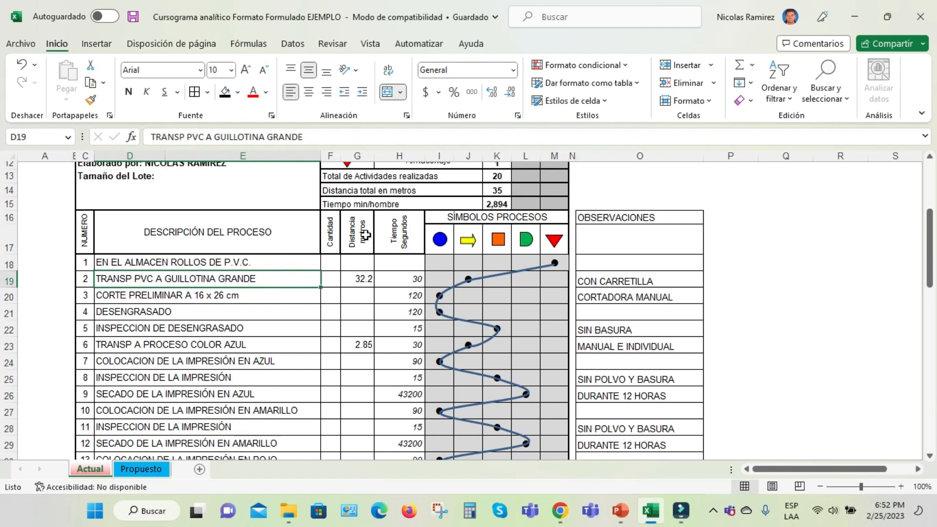
pyautogui.click(365, 280)
pyautogui.click(364, 278)
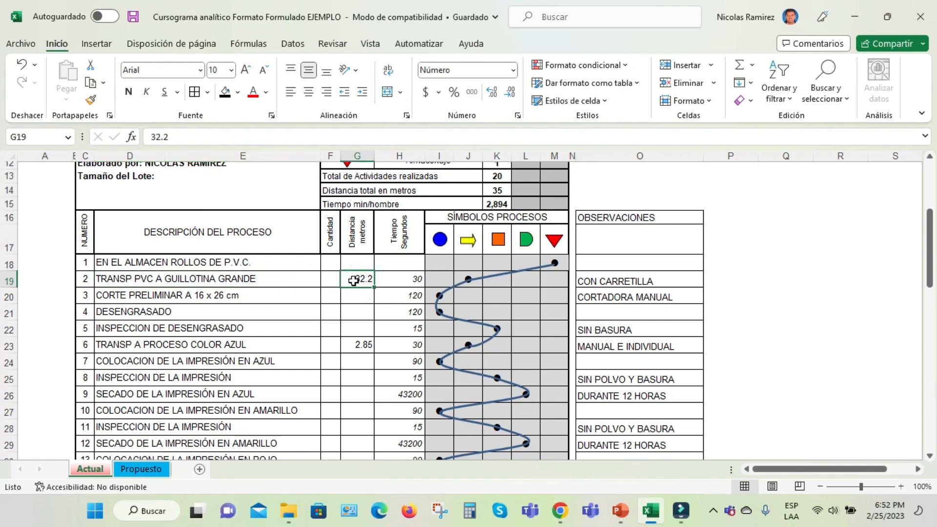
pyautogui.click(407, 279)
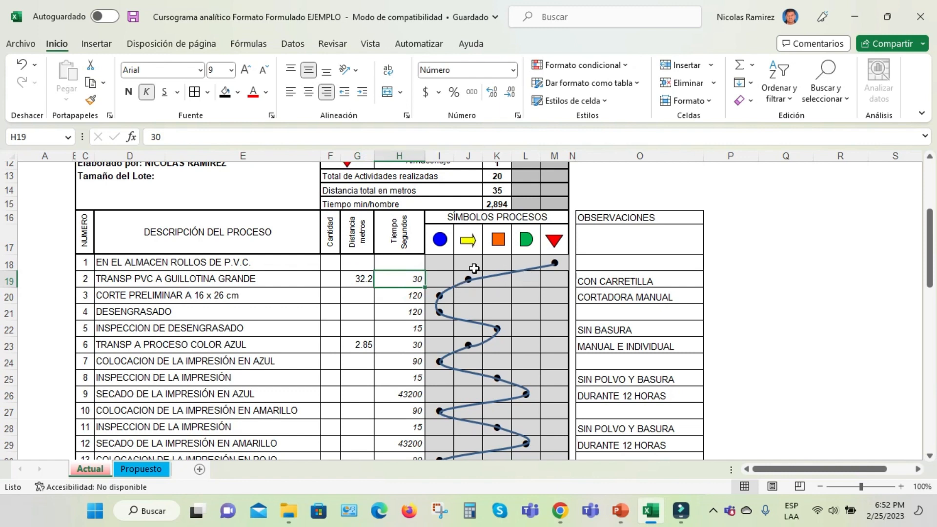
pyautogui.click(409, 296)
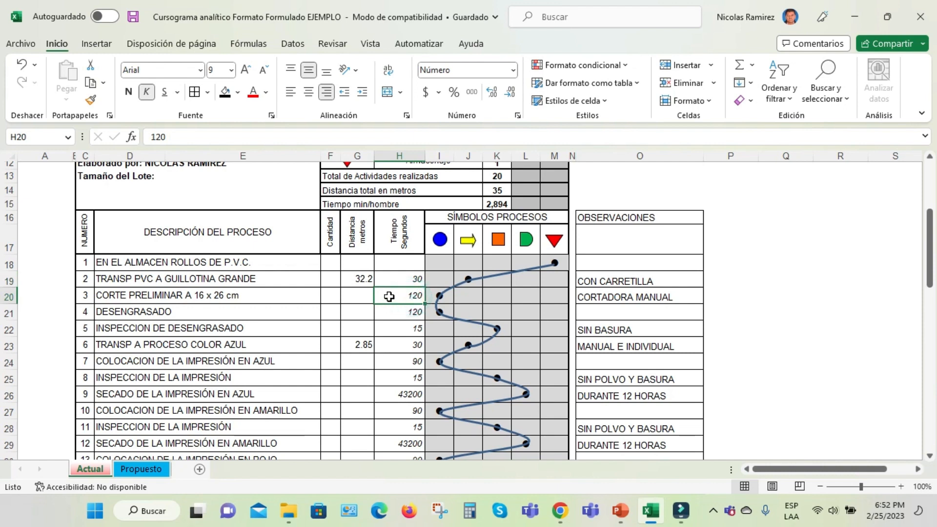
pyautogui.click(402, 235)
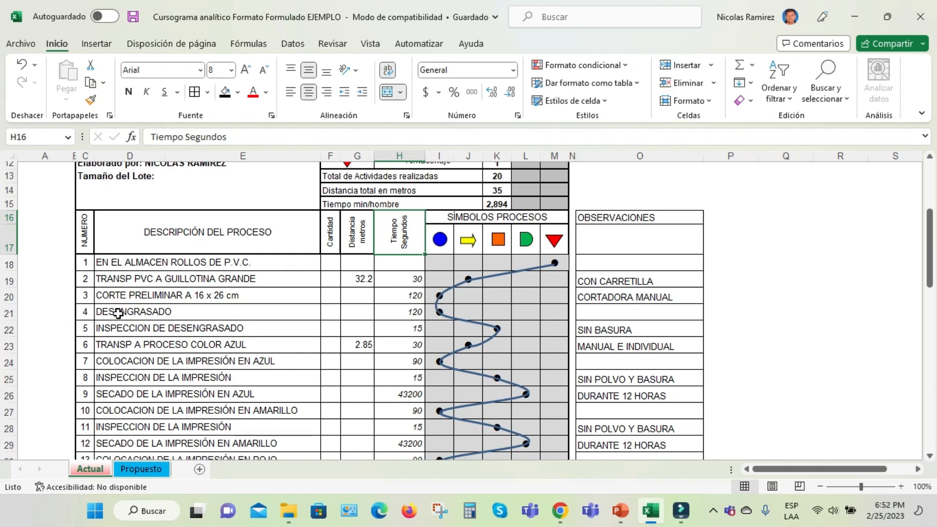
# Review the times for DESENGRASADO and its inspection, the inspection's observation, and the description of activity 6
pyautogui.click(415, 313)
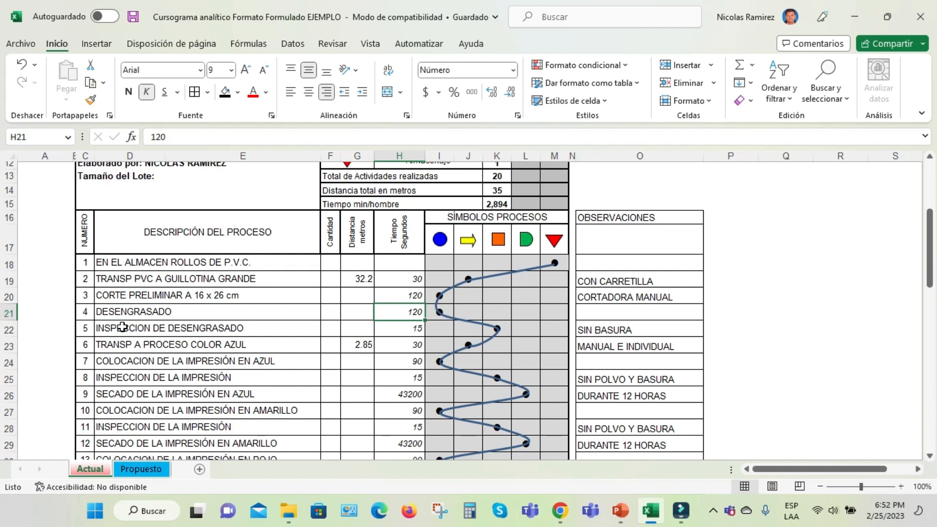
pyautogui.click(418, 329)
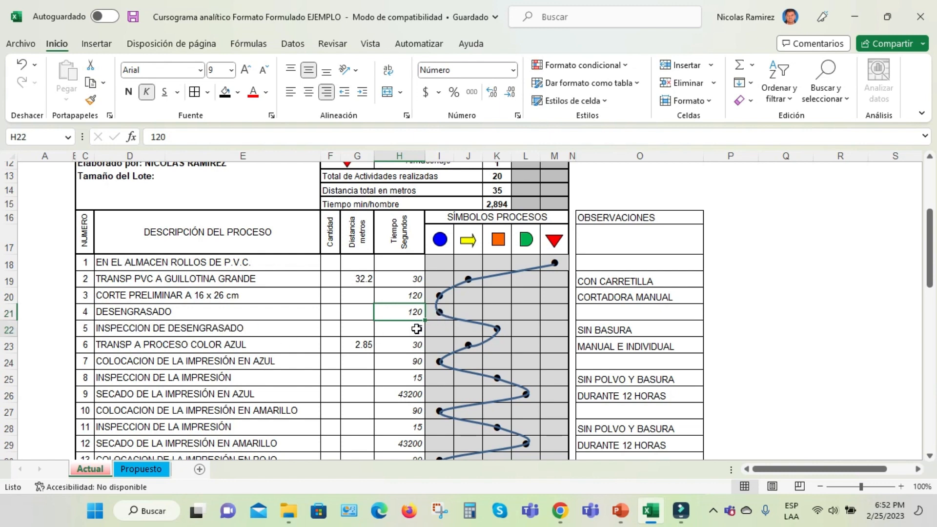
pyautogui.write('15')
pyautogui.hotkey('ctrl', 'Return')
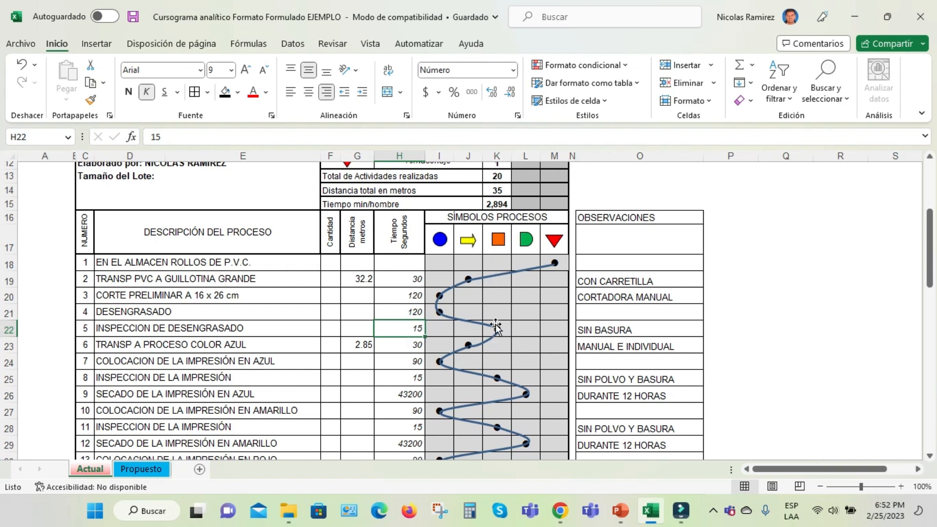
pyautogui.click(628, 222)
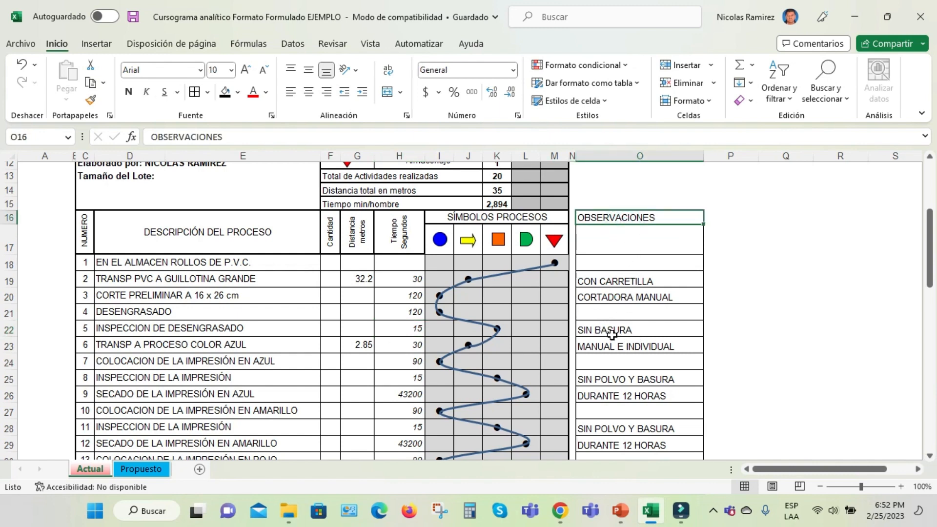
pyautogui.click(204, 326)
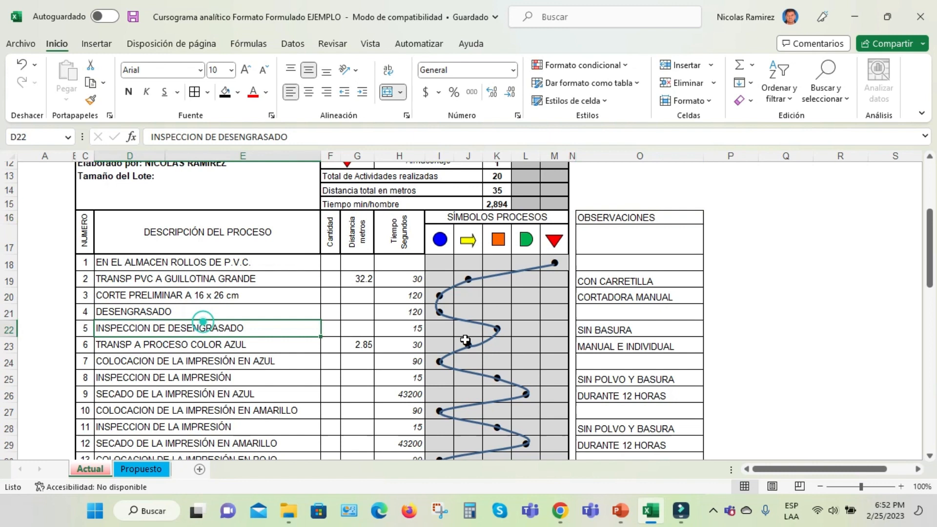
pyautogui.click(599, 331)
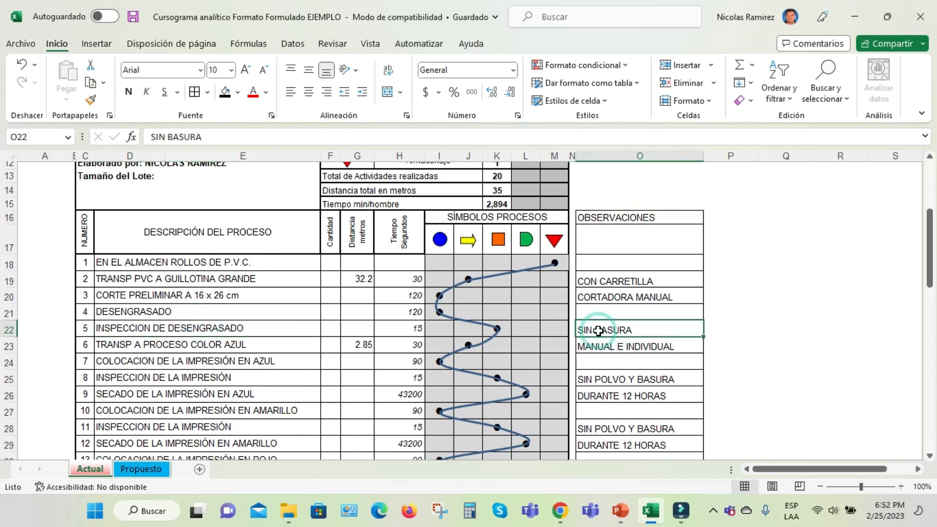
pyautogui.click(119, 346)
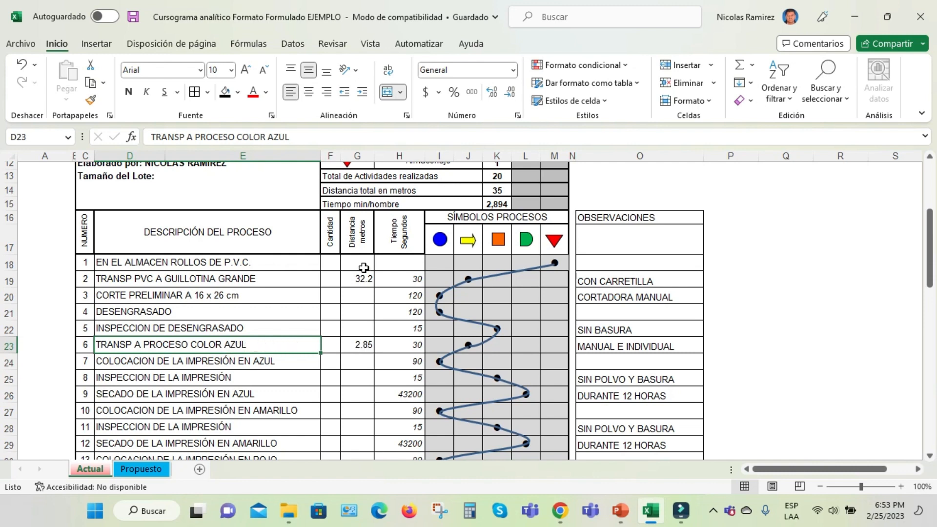
# Review the distance, time and observation recorded for activity 6, TRANSP A PROCESO COLOR AZUL
pyautogui.click(368, 352)
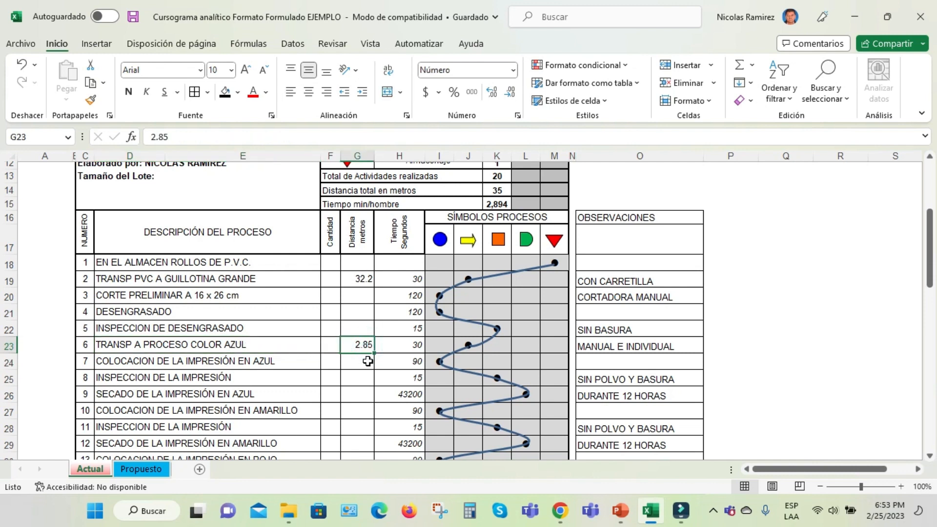
pyautogui.click(409, 345)
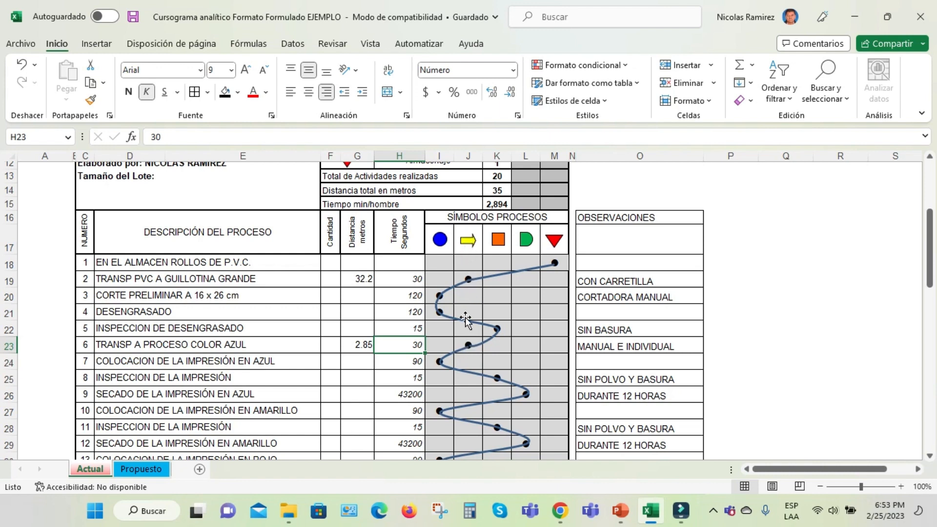
pyautogui.click(614, 346)
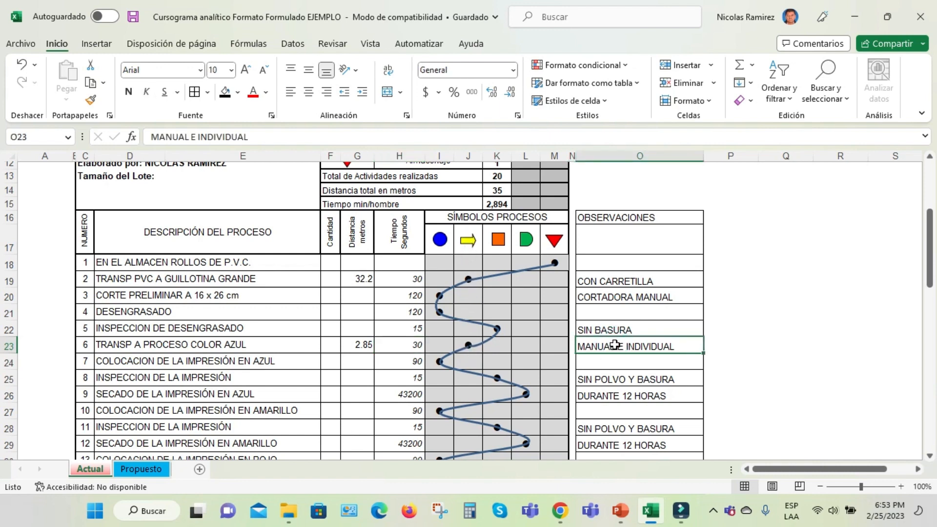
# Review activities 7 and 8, checking the blue print placement time and the print inspection's time and observation
pyautogui.click(175, 365)
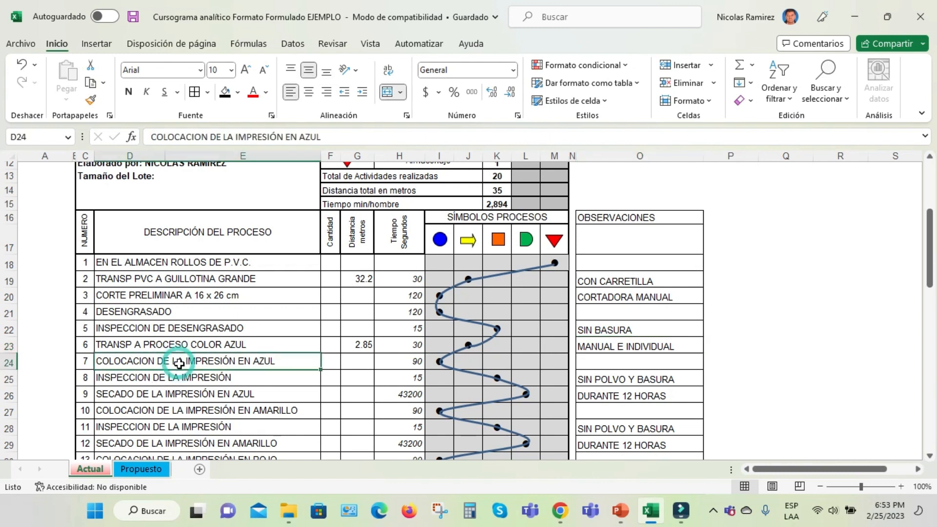
pyautogui.click(415, 363)
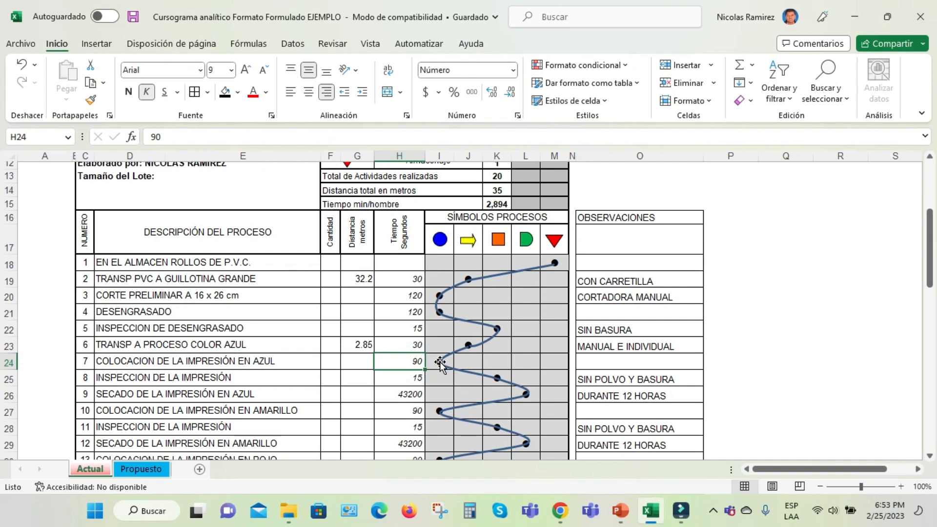
pyautogui.click(141, 375)
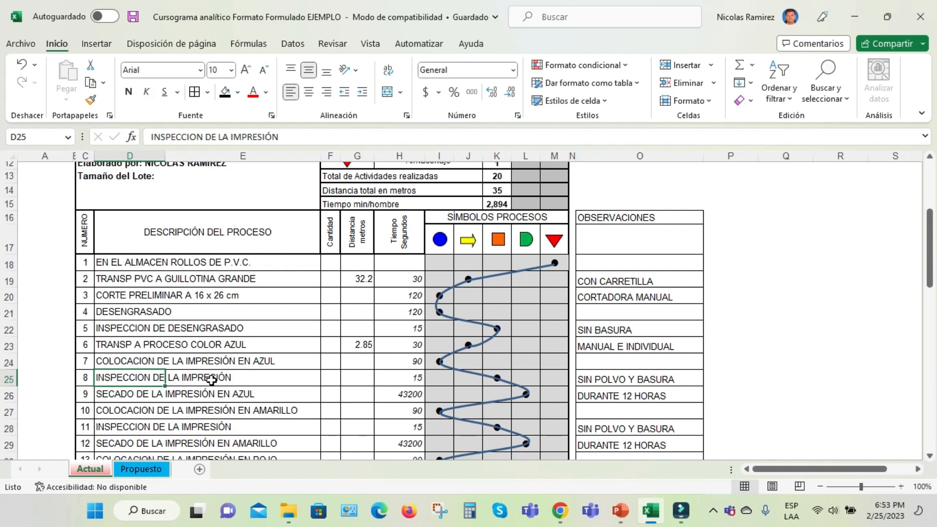
pyautogui.click(412, 380)
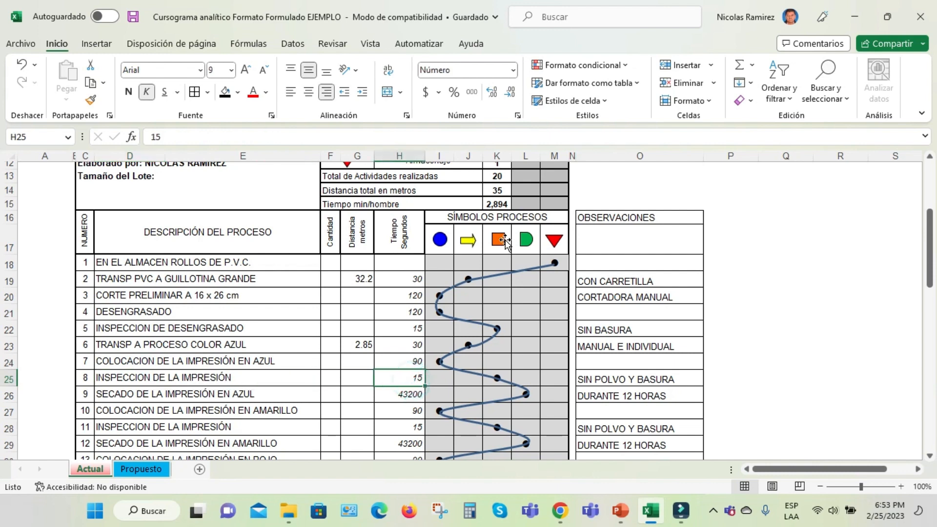
pyautogui.click(642, 379)
# Examine the time formula and the observation for activity 9, SECADO DE LA IMPRESIÓN EN AZUL
pyautogui.scroll(-1, 640, 385)
pyautogui.scroll(-1, 640, 389)
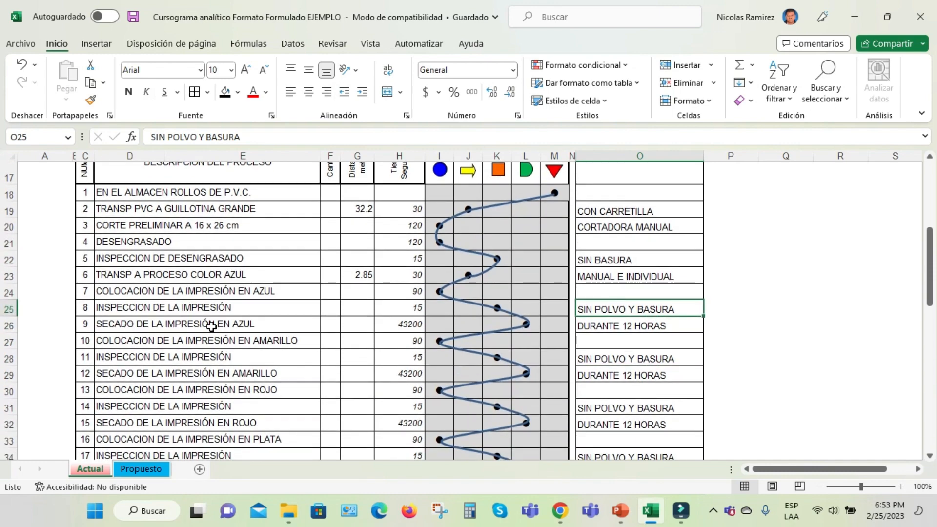
pyautogui.click(404, 326)
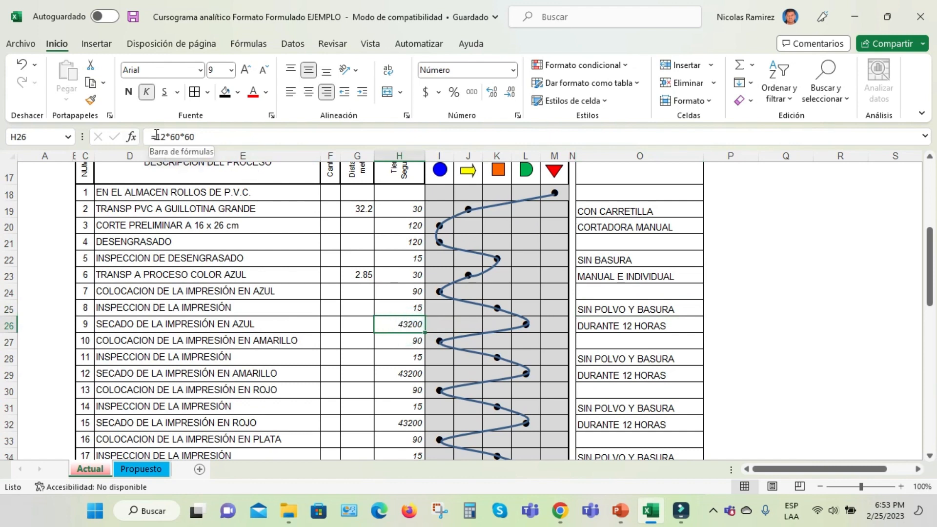
pyautogui.moveTo(156, 136); pyautogui.dragTo(194, 137)
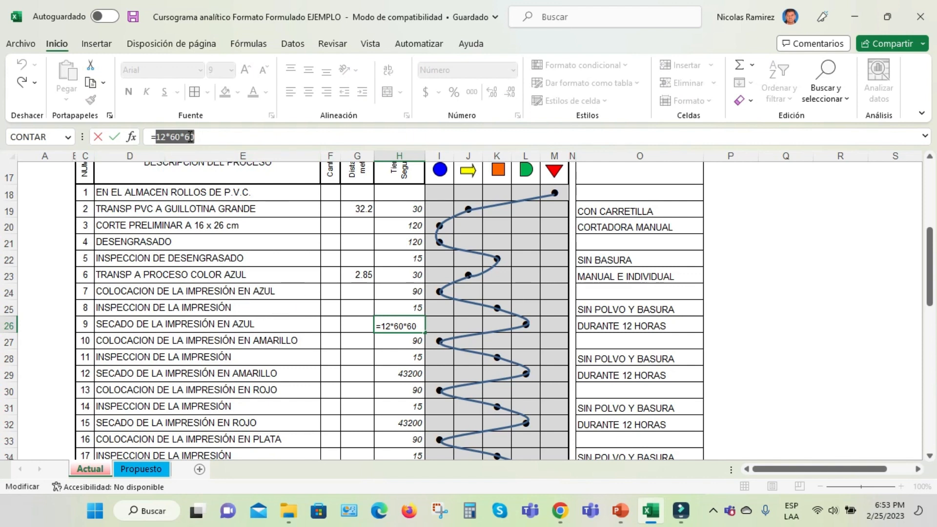
pyautogui.click(333, 326)
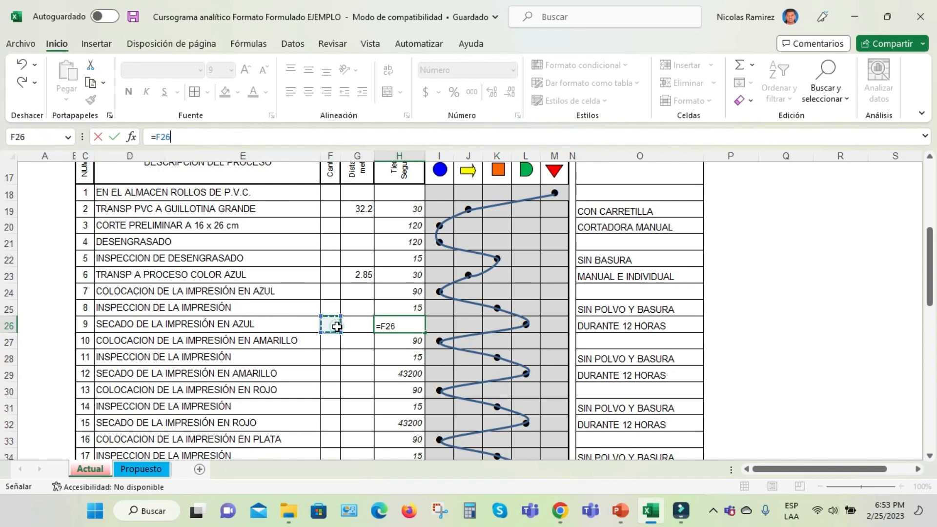
pyautogui.press('Escape')
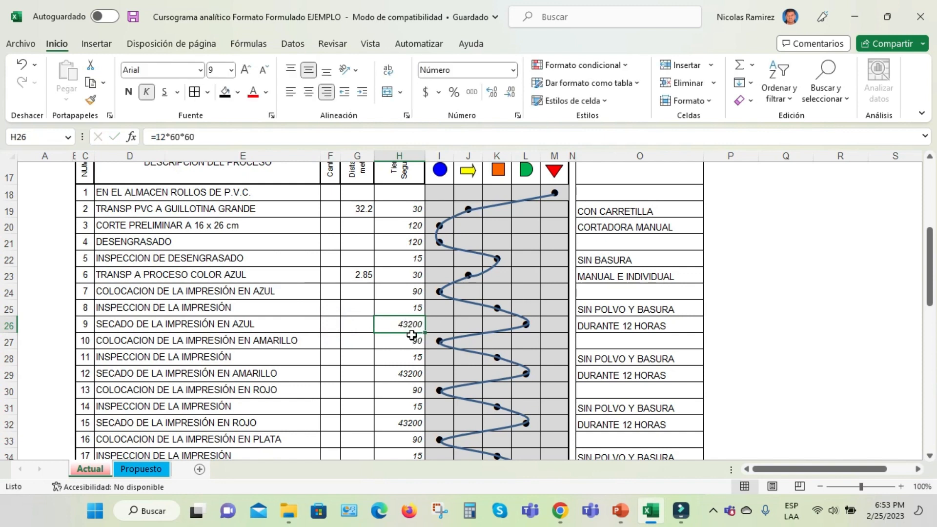
pyautogui.click(600, 330)
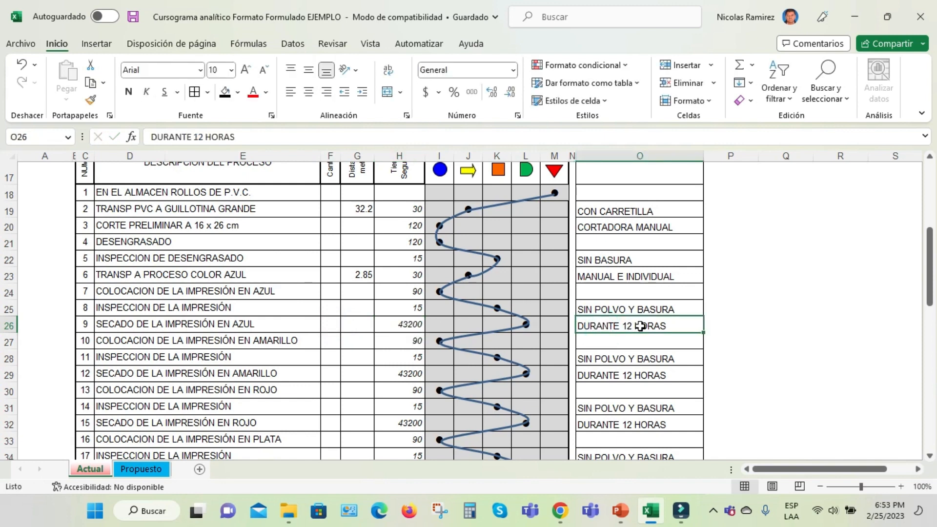
pyautogui.click(412, 327)
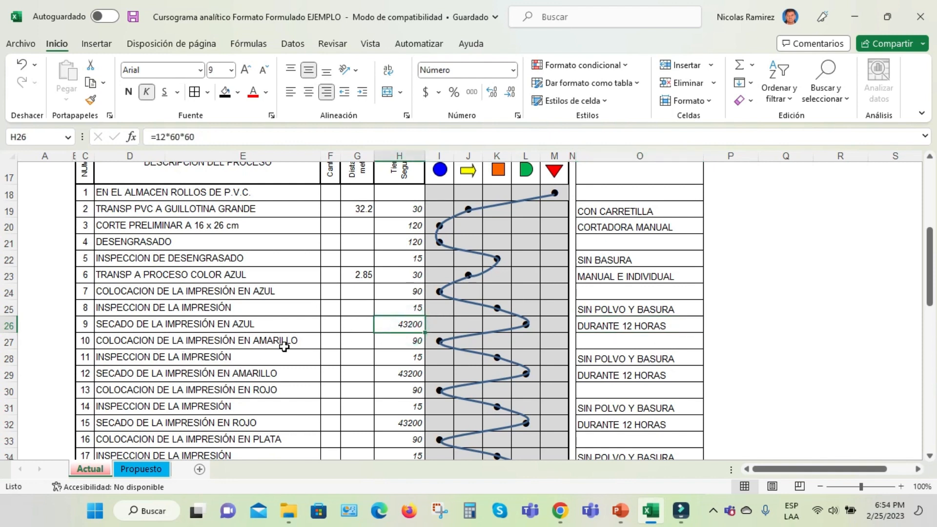
# Compare the repeated placement, inspection and drying activities for the blue, yellow, red and silver prints
pyautogui.click(408, 345)
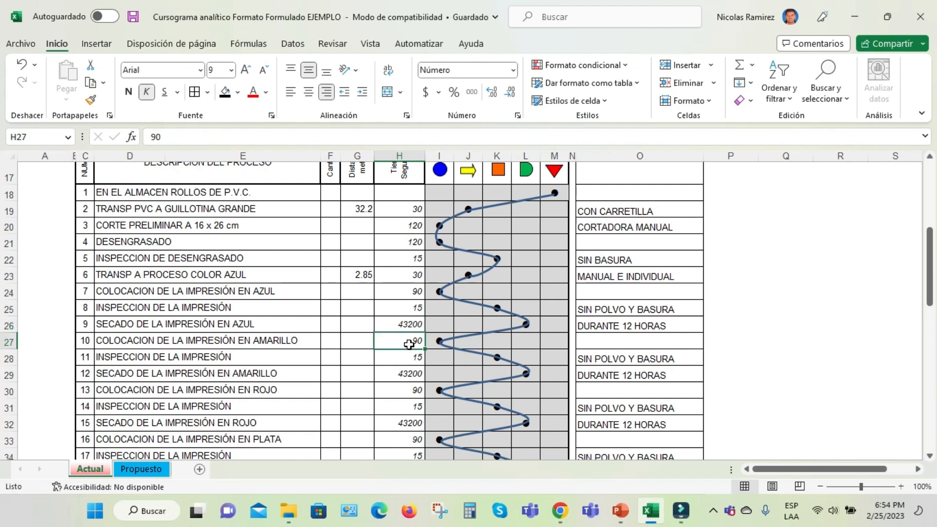
pyautogui.moveTo(231, 292); pyautogui.dragTo(266, 333)
pyautogui.moveTo(257, 293); pyautogui.dragTo(266, 423)
pyautogui.scroll(-2, 264, 404)
pyautogui.scroll(-1, 259, 403)
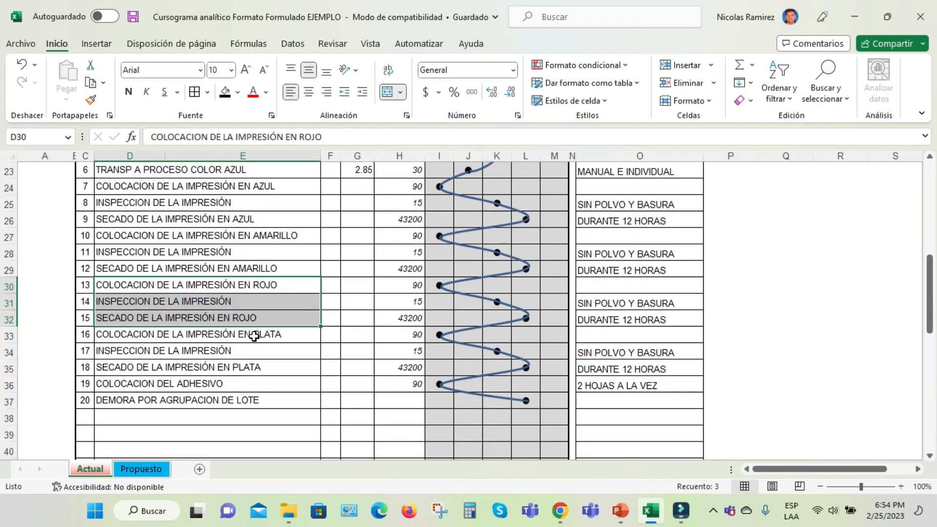
pyautogui.moveTo(254, 335); pyautogui.dragTo(264, 368)
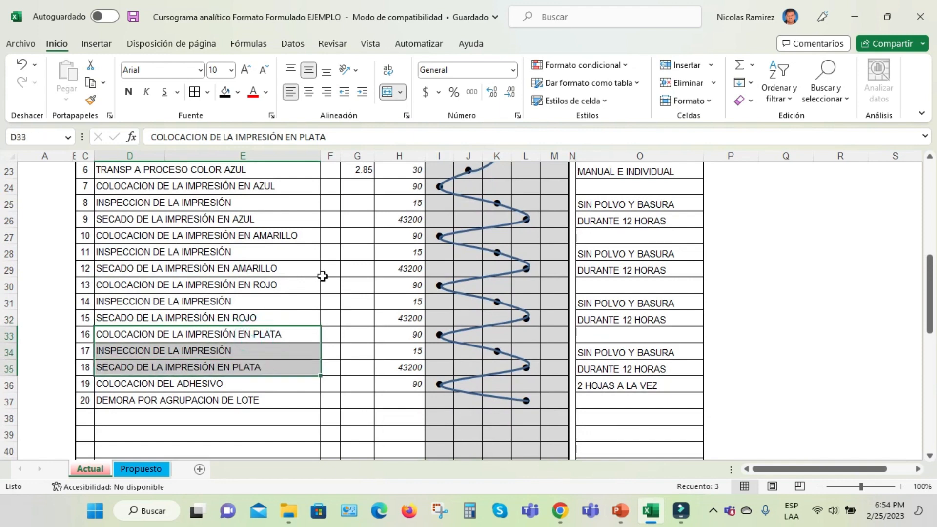
pyautogui.scroll(1, 341, 281)
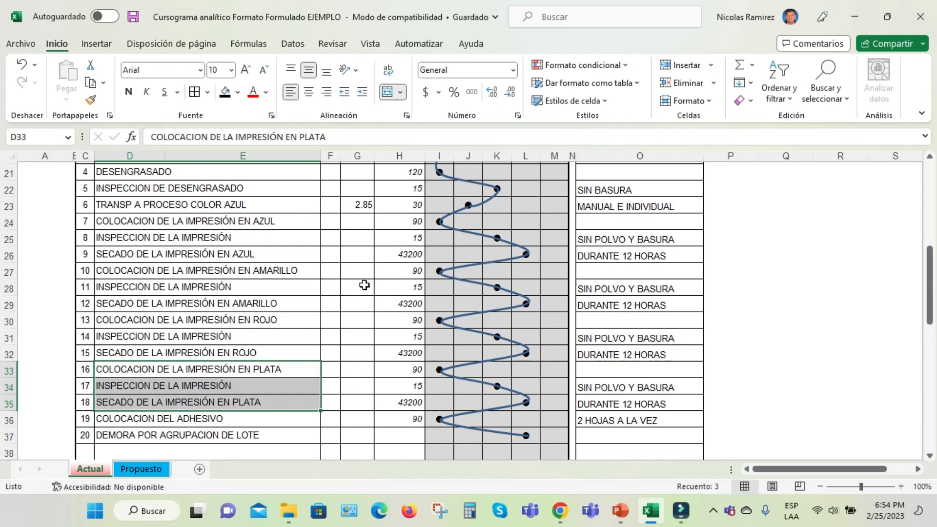
# Review the time and observation for COLOCACION DEL ADHESIVO and the delay mark for DEMORA POR AGRUPACION DE LOTE
pyautogui.scroll(-1, 418, 291)
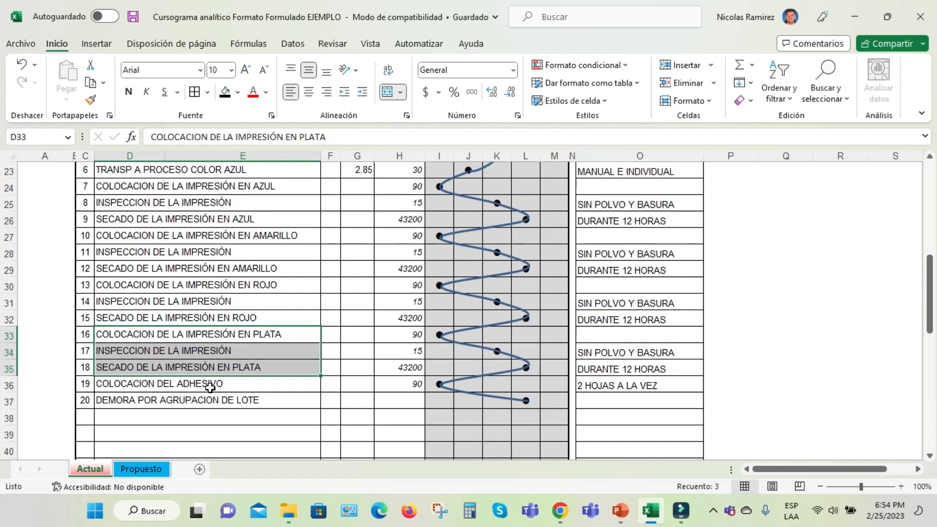
pyautogui.click(153, 386)
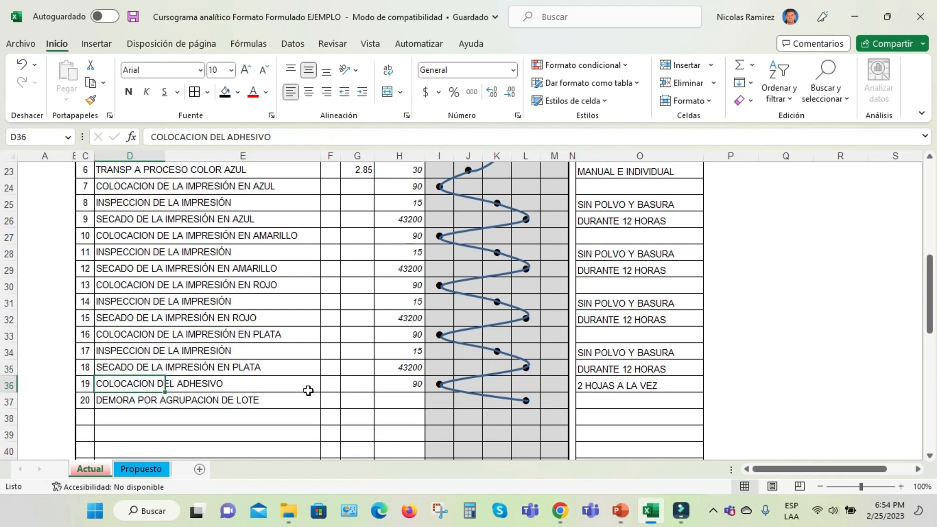
pyautogui.click(398, 384)
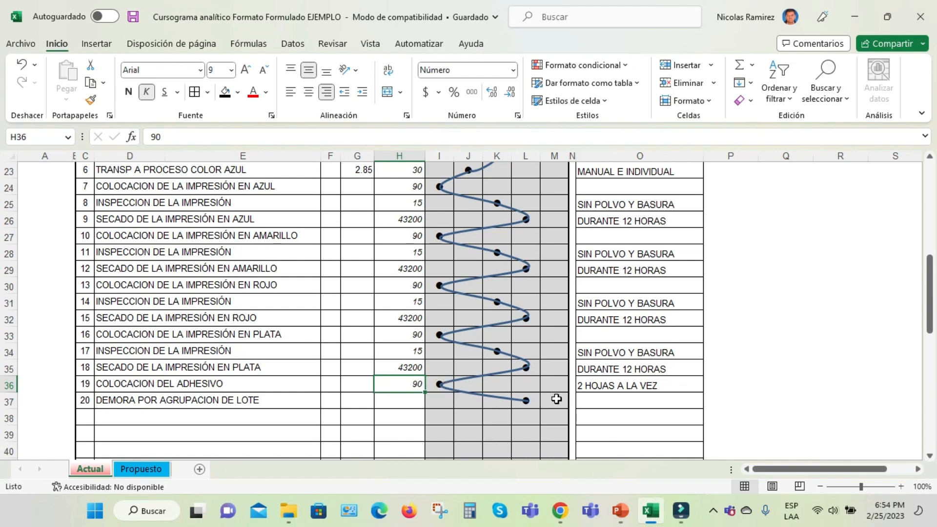
pyautogui.click(618, 390)
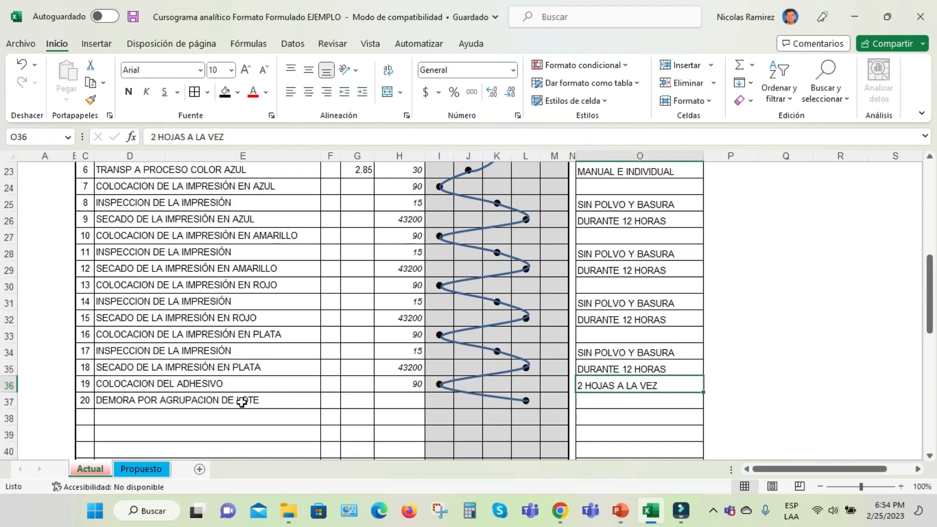
pyautogui.click(134, 403)
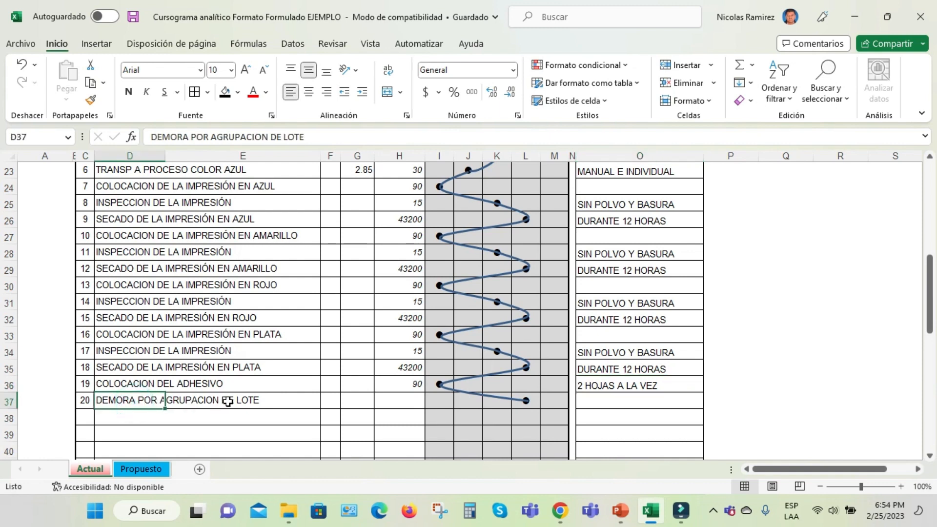
pyautogui.click(520, 406)
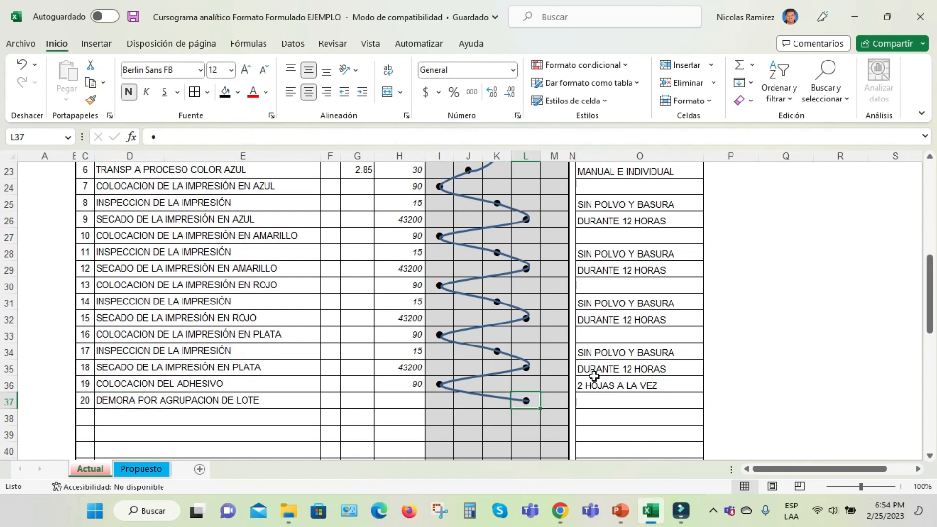
# Look back over the full activity list on the Actual sheet and switch to the Propuesto sheet
pyautogui.scroll(2, 594, 376)
pyautogui.scroll(2, 594, 375)
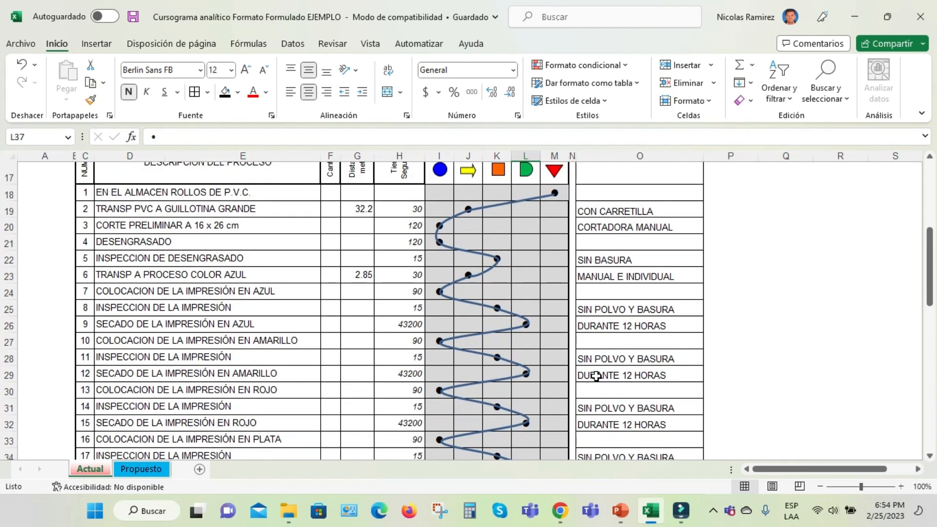
pyautogui.scroll(-5, 596, 376)
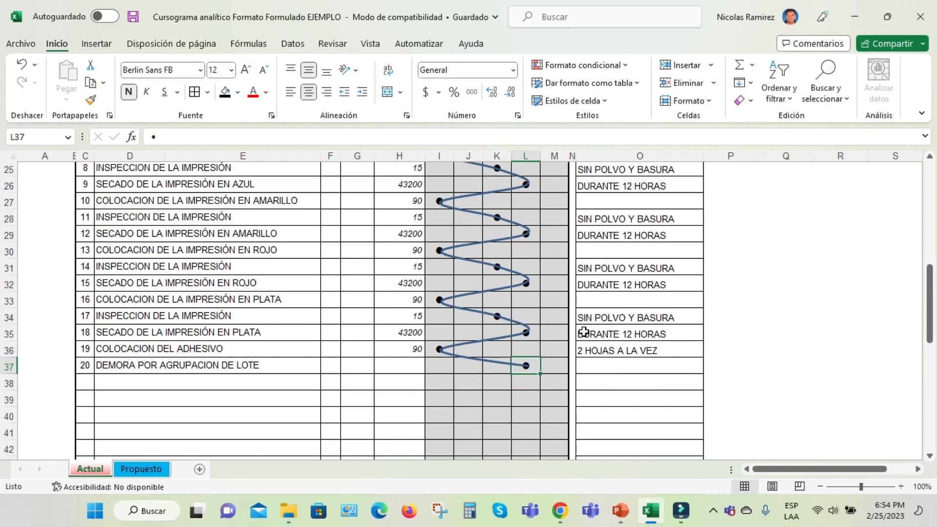
pyautogui.scroll(6, 678, 358)
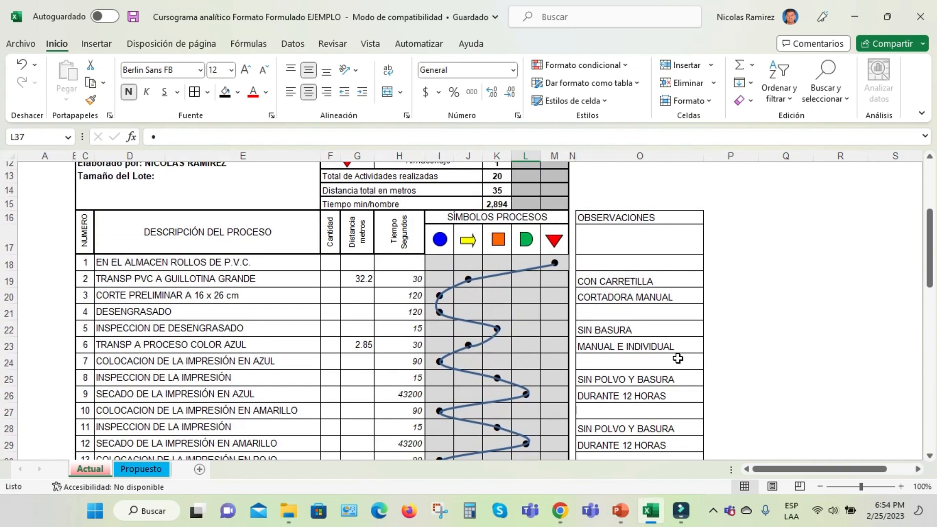
pyautogui.scroll(2, 678, 358)
pyautogui.scroll(-3, 665, 360)
pyautogui.click(143, 470)
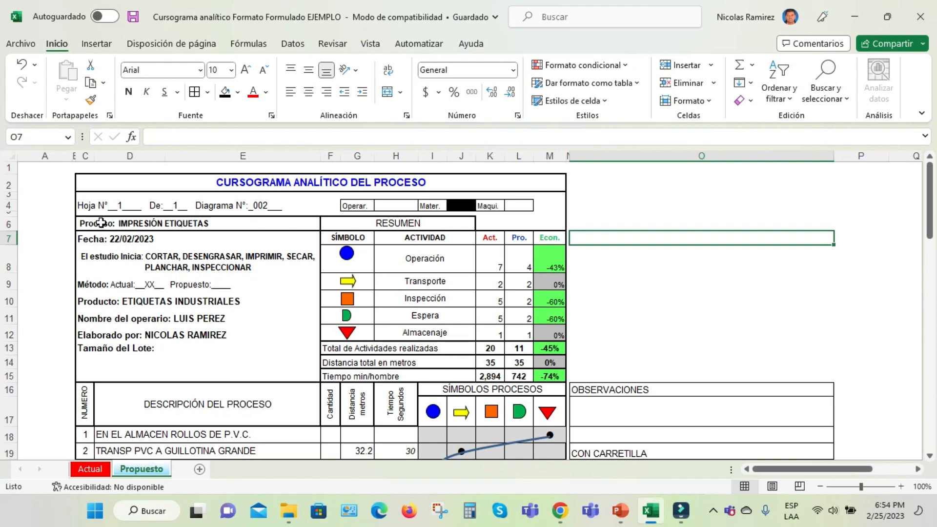
# Review the proposed chart's header: sheet and diagram numbers, the Mater. type, the date and the study scope
pyautogui.click(105, 205)
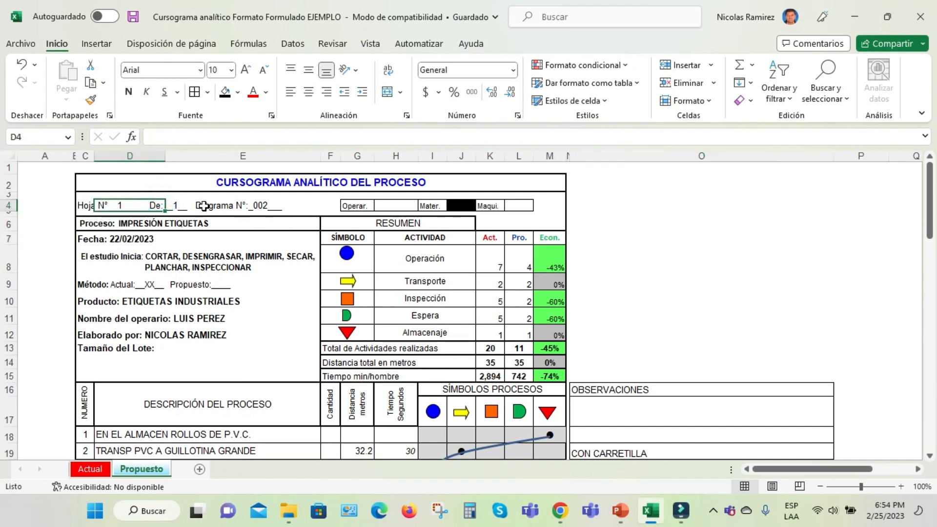
pyautogui.click(259, 205)
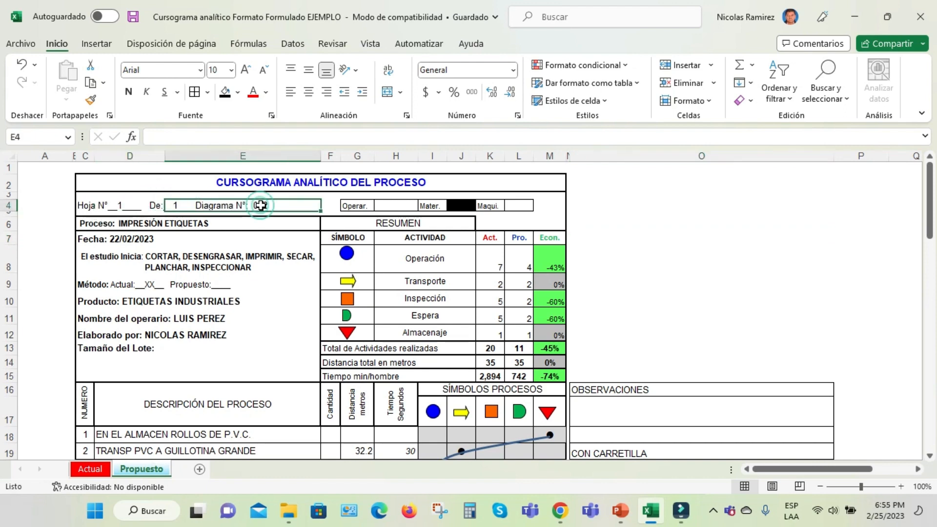
pyautogui.moveTo(433, 189)
pyautogui.mouseDown()
pyautogui.moveTo(462, 205)
pyautogui.moveTo(442, 205)
pyautogui.mouseUp()
pyautogui.click(442, 205)
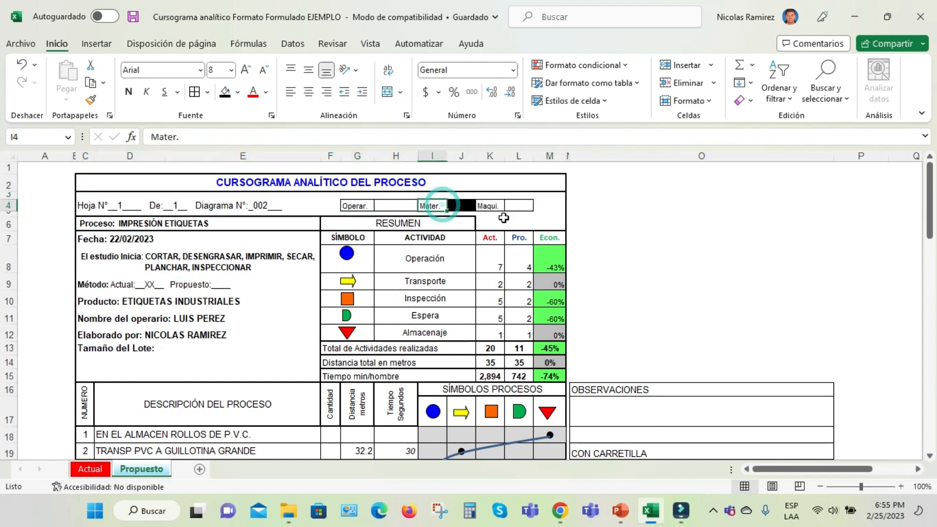
pyautogui.click(128, 239)
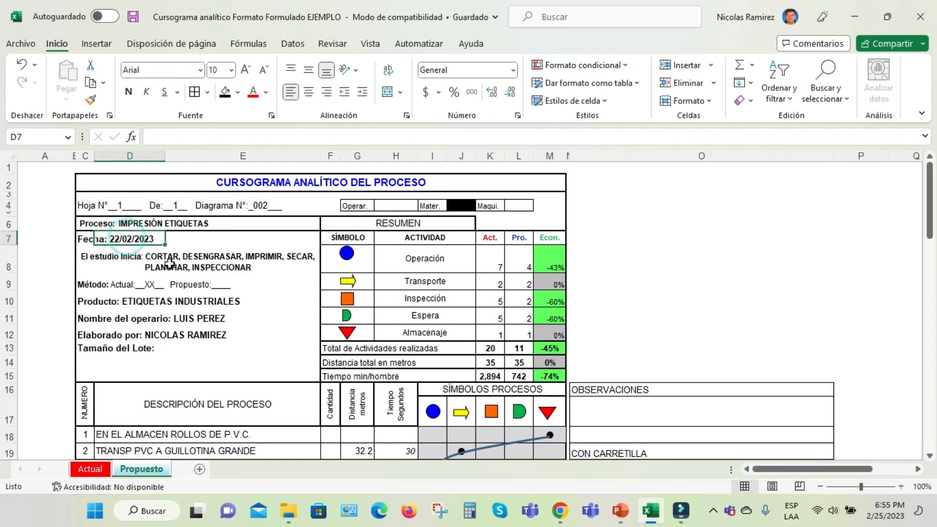
pyautogui.click(137, 255)
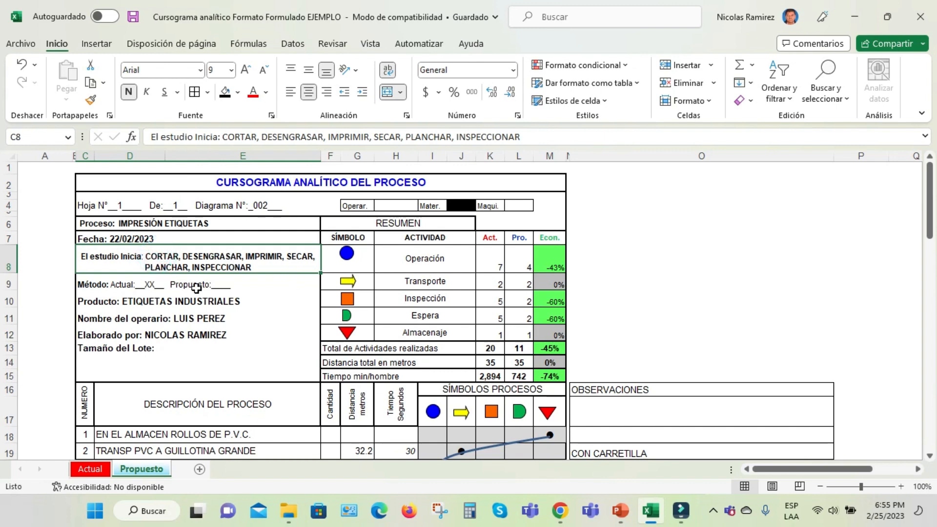
# Move the XX mark in the Método line of the proposed chart's header from Actual to Propuesto
pyautogui.scroll(-1, 171, 286)
pyautogui.click(147, 249)
pyautogui.press('BackSpace')
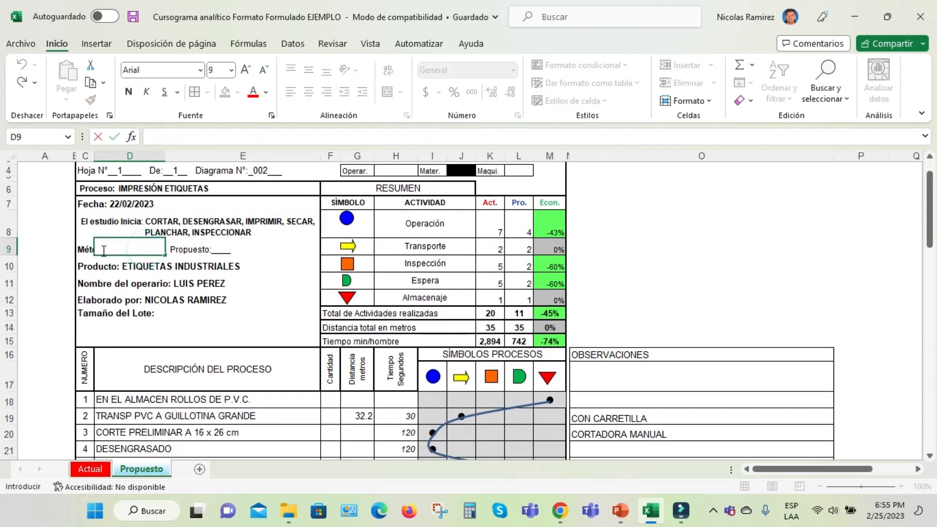
pyautogui.click(82, 245)
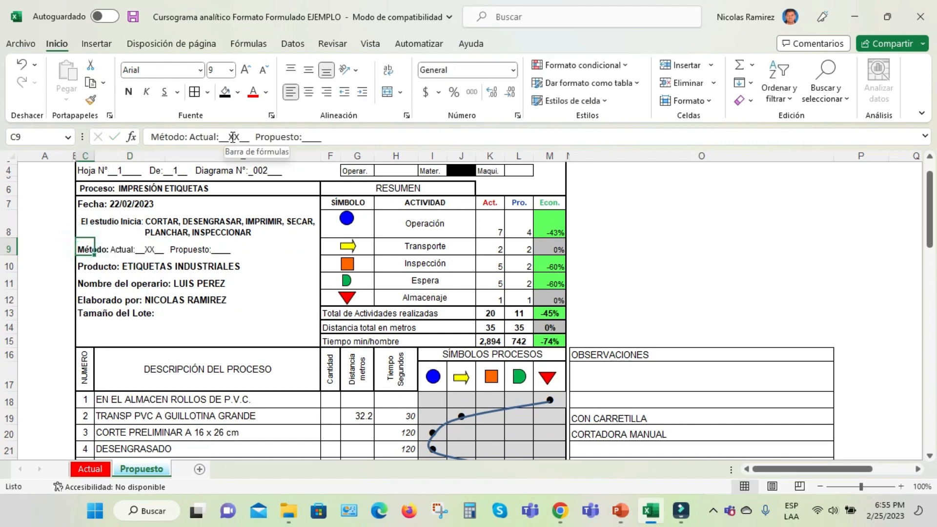
pyautogui.moveTo(228, 137); pyautogui.dragTo(239, 137)
pyautogui.press('BackSpace')
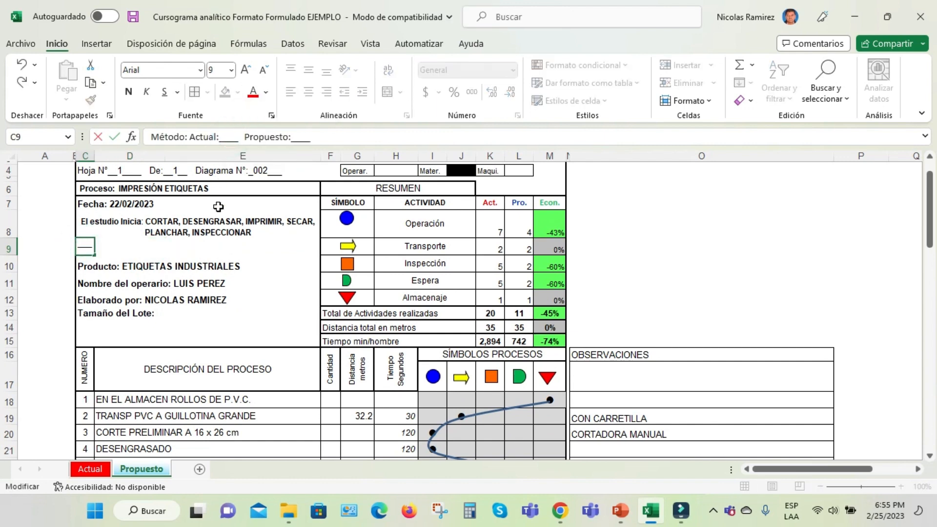
pyautogui.click(297, 137)
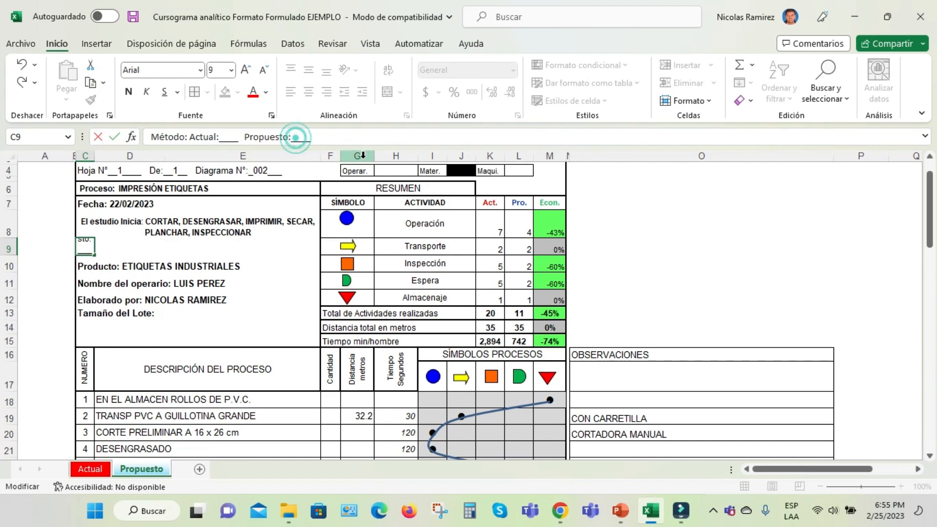
pyautogui.write('XX')
pyautogui.click(222, 268)
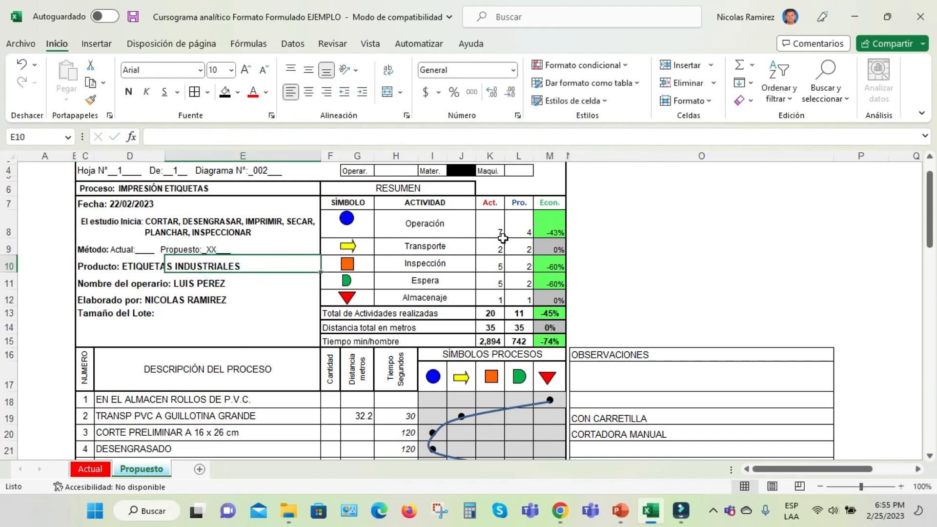
# Highlight the Act. column of the proposed chart's summary and look over the activity list on the Actual sheet
pyautogui.click(493, 156)
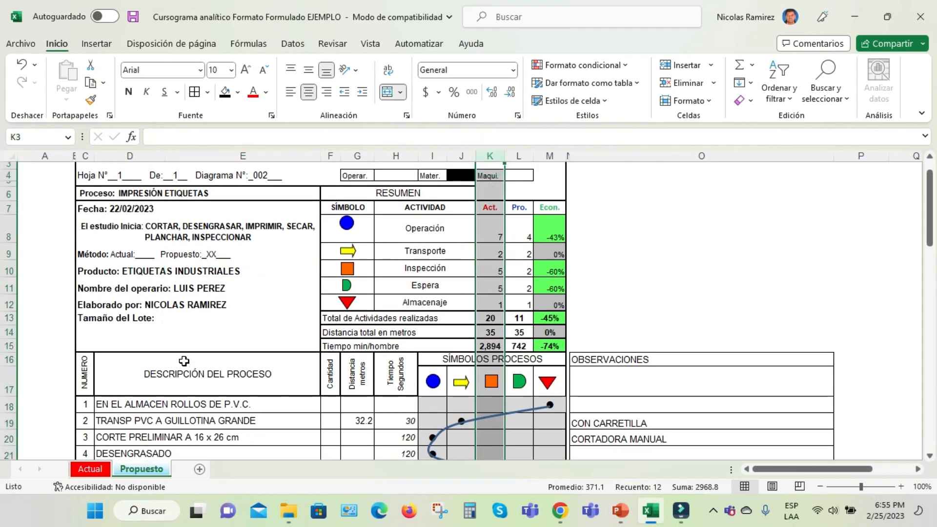
pyautogui.click(100, 472)
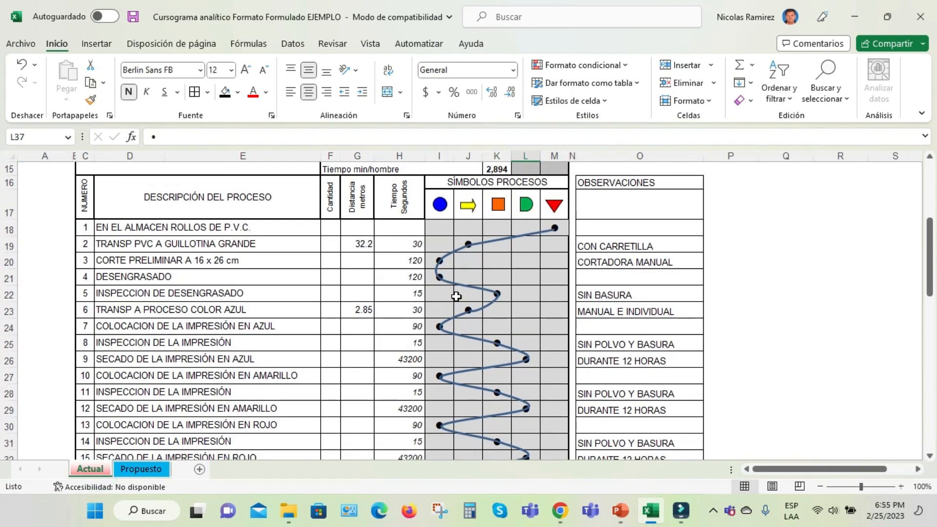
pyautogui.scroll(-1, 456, 286)
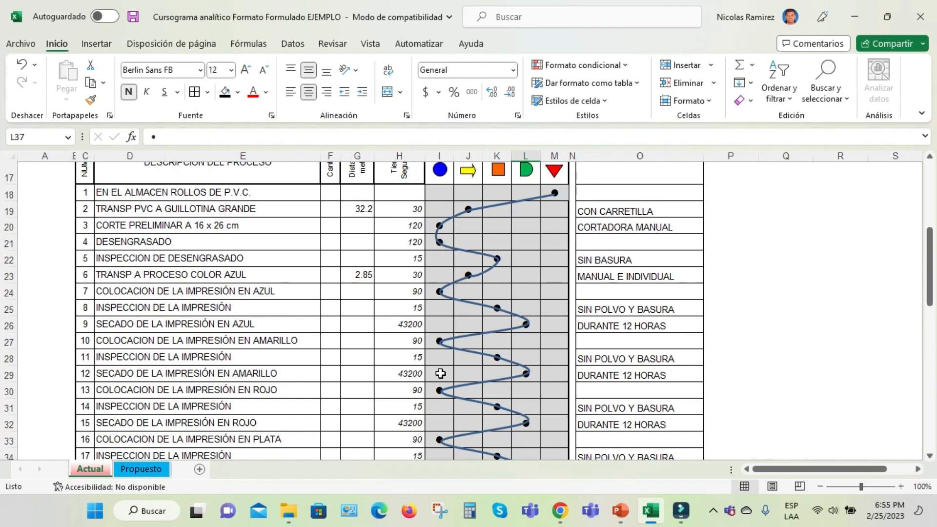
pyautogui.scroll(-3, 441, 391)
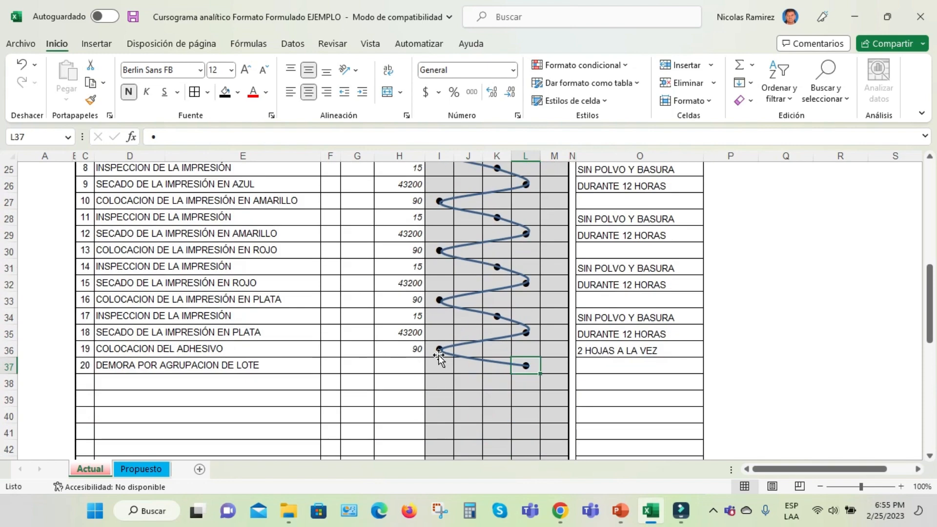
# Inspect the Act. counting formulas for operation, transport, inspection, delay and storage in the Actual sheet's summary
pyautogui.scroll(8, 438, 355)
pyautogui.click(505, 226)
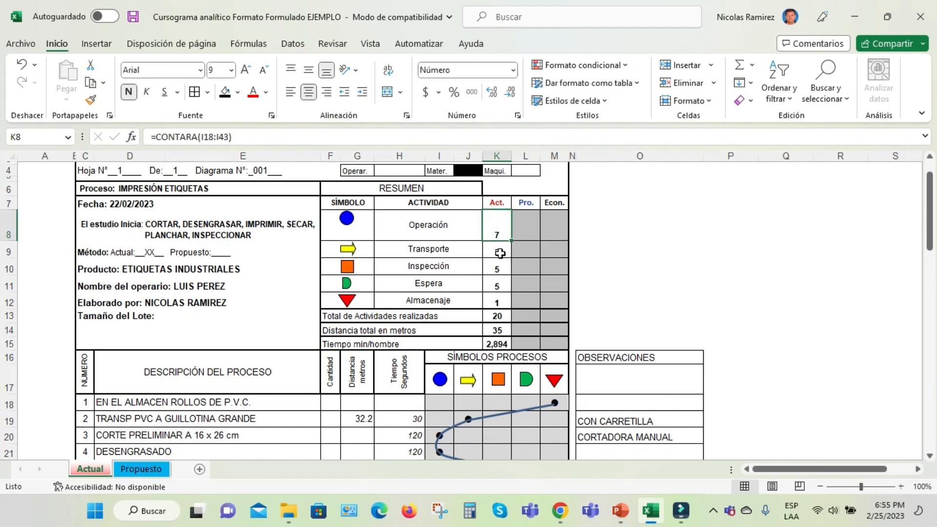
pyautogui.click(500, 253)
pyautogui.click(497, 268)
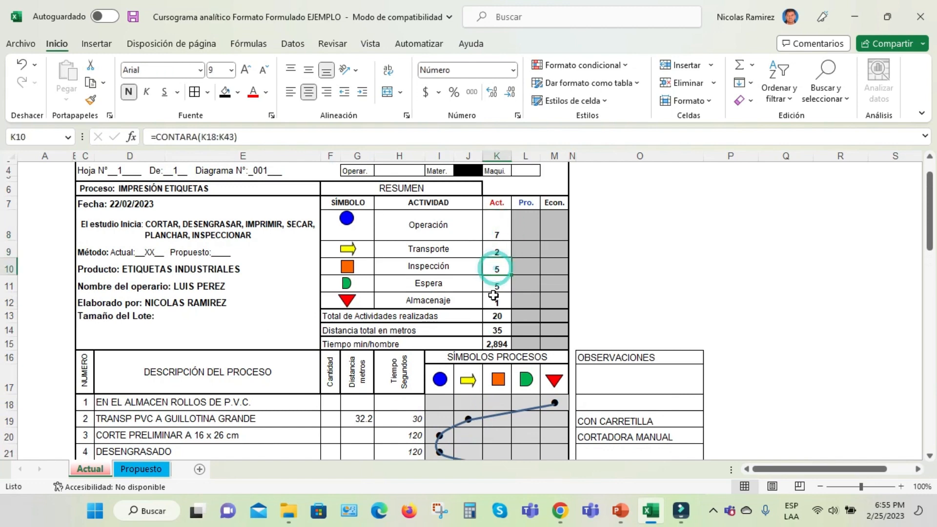
pyautogui.click(496, 286)
pyautogui.click(501, 304)
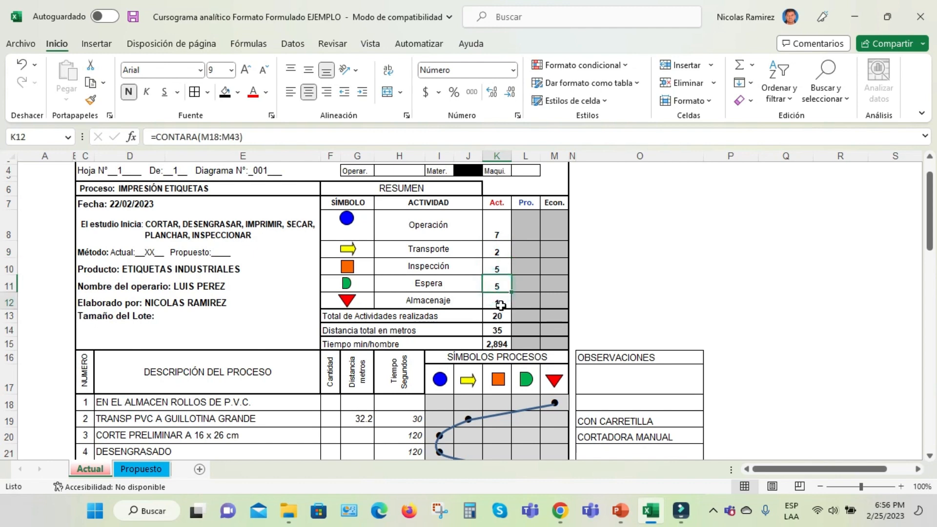
# Check the formulas behind Total de Actividades realizadas and Distancia total en metros on the Actual sheet
pyautogui.scroll(-1, 564, 285)
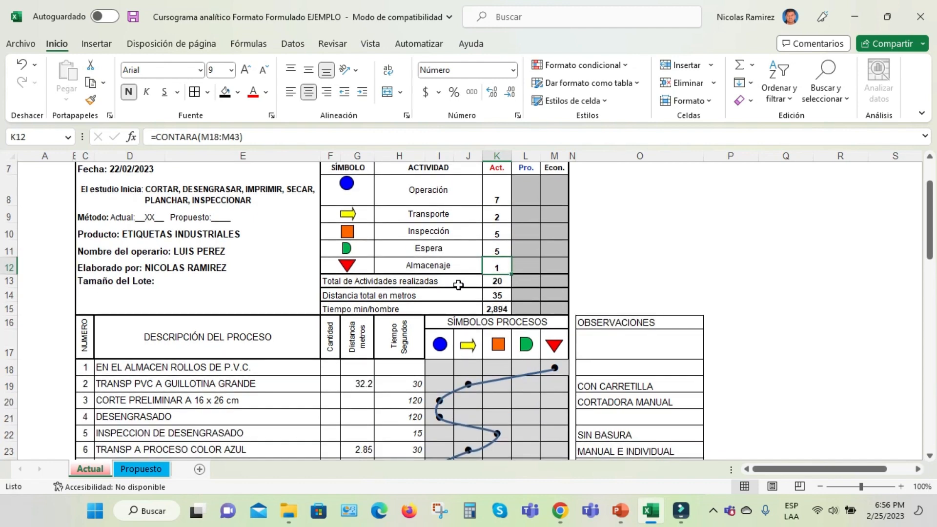
pyautogui.click(498, 284)
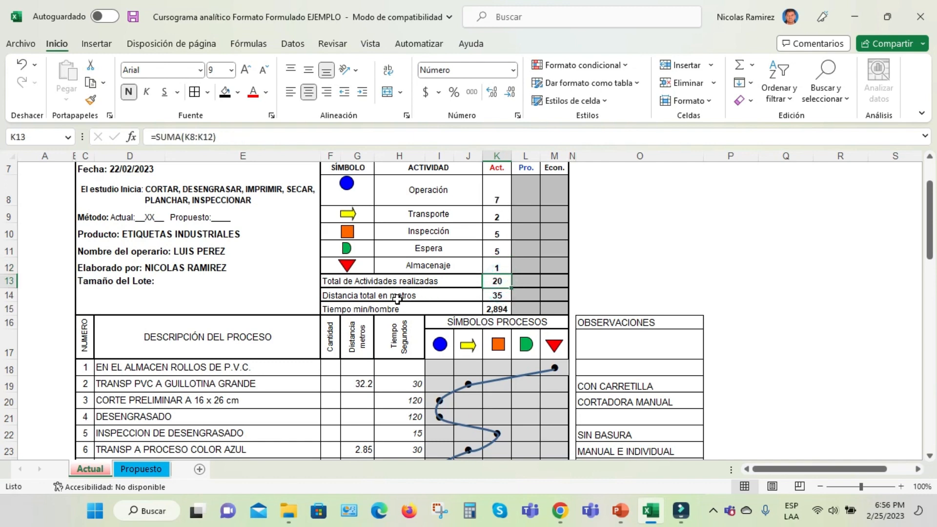
pyautogui.click(498, 295)
pyautogui.scroll(-1, 530, 293)
pyautogui.scroll(-1, 530, 290)
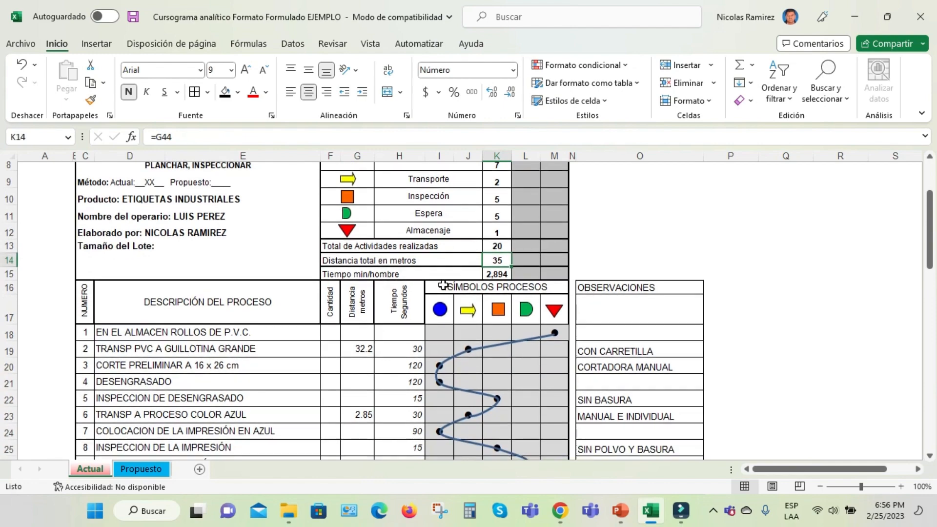
# Trace the Tiempo min/hombre value in the summary to the Tiempo Minutos formula below the activity list
pyautogui.click(499, 276)
pyautogui.scroll(-6, 535, 272)
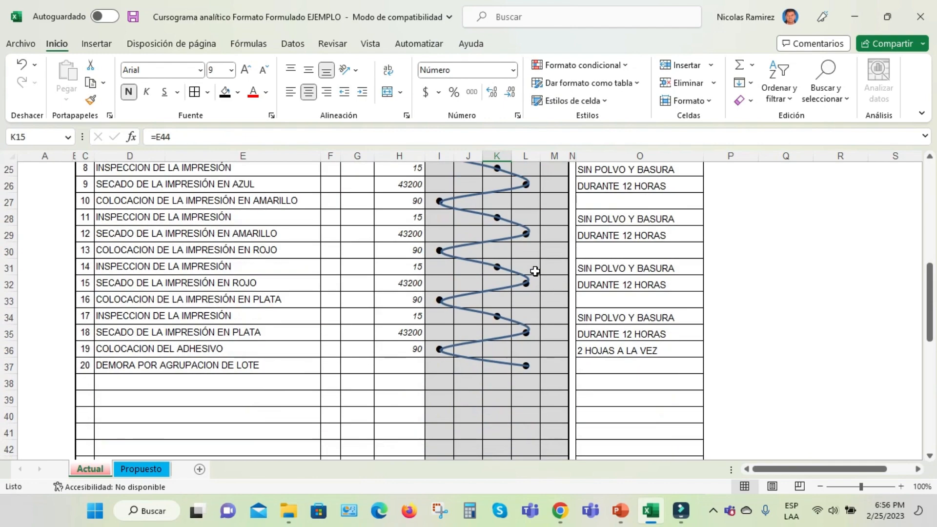
pyautogui.scroll(-4, 535, 272)
pyautogui.click(187, 305)
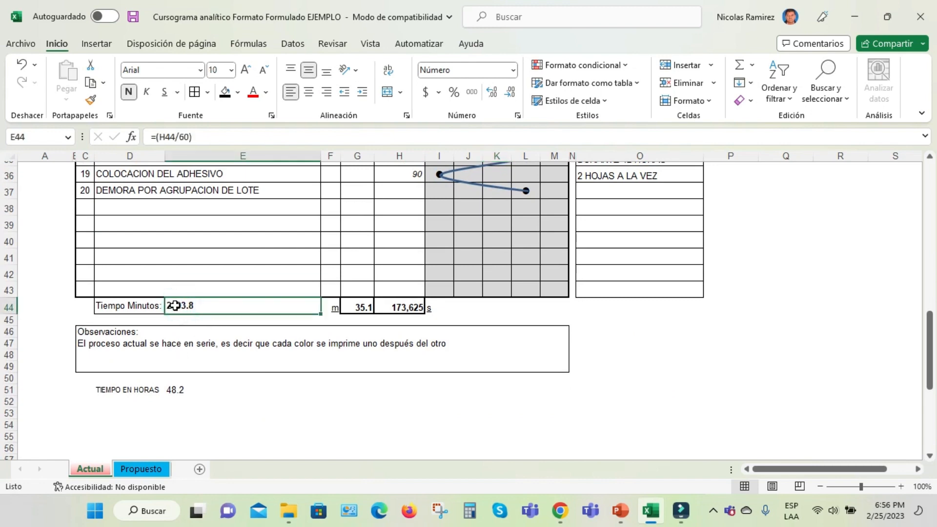
# Read the Observaciones note on serial colour printing and check the TIEMPO EN HORAS formula beneath it
pyautogui.scroll(-1, 175, 306)
pyautogui.click(131, 308)
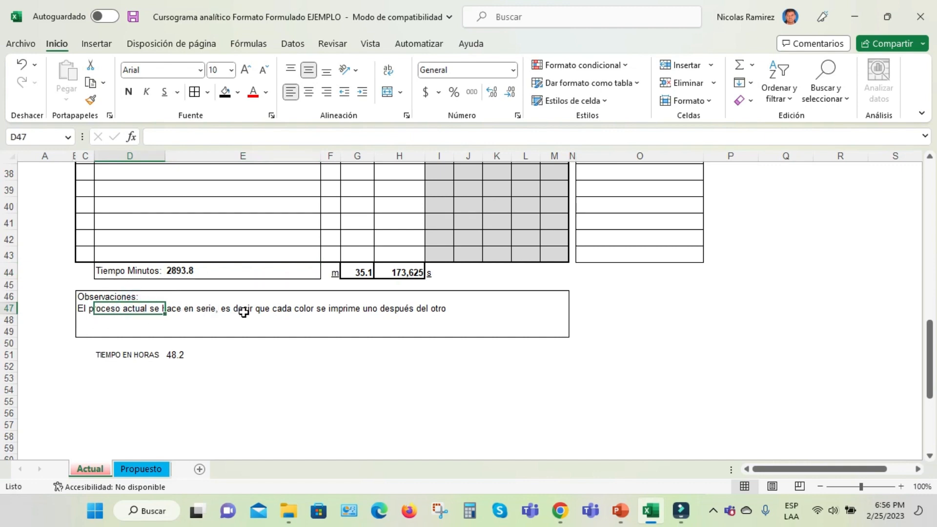
pyautogui.click(430, 311)
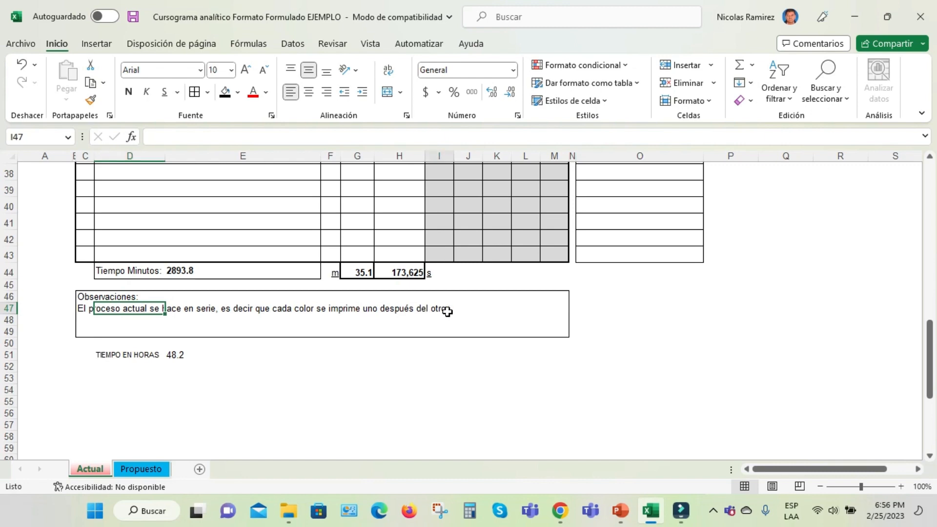
pyautogui.click(170, 357)
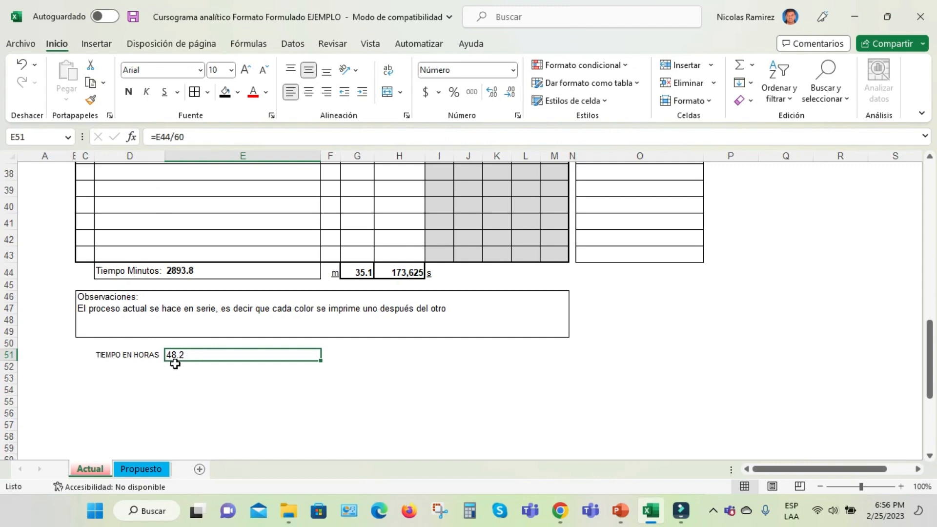
pyautogui.click(150, 358)
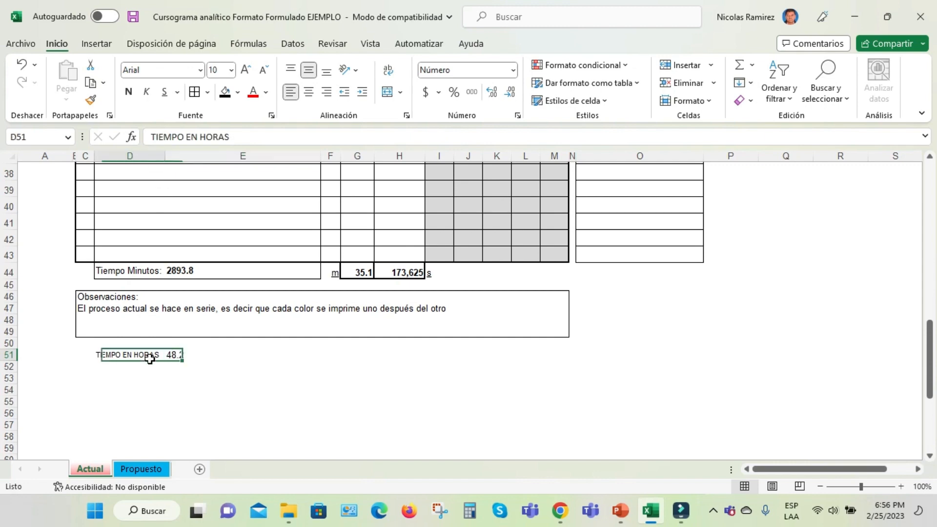
# Switch to the Propuesto sheet and compare the Act., Pro. and Econ. columns of its summary
pyautogui.click(141, 468)
pyautogui.scroll(1, 354, 357)
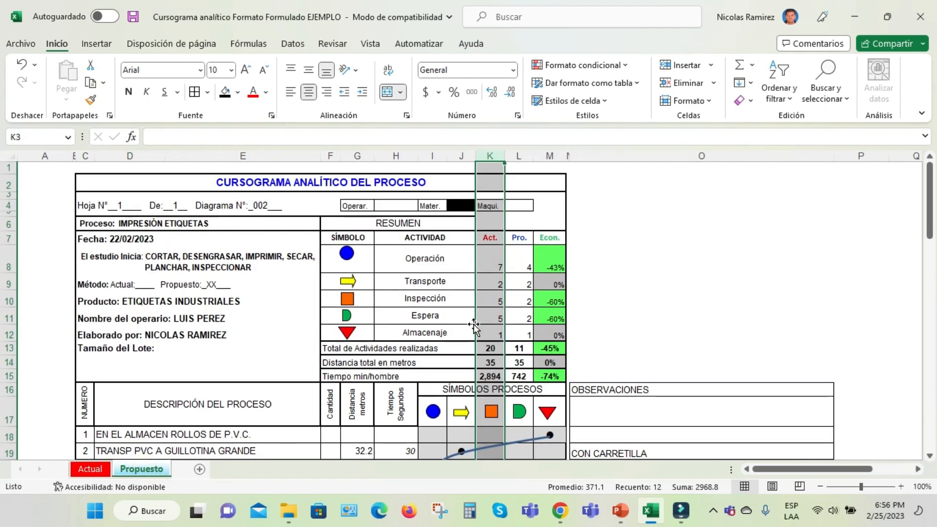
pyautogui.scroll(-2, 460, 315)
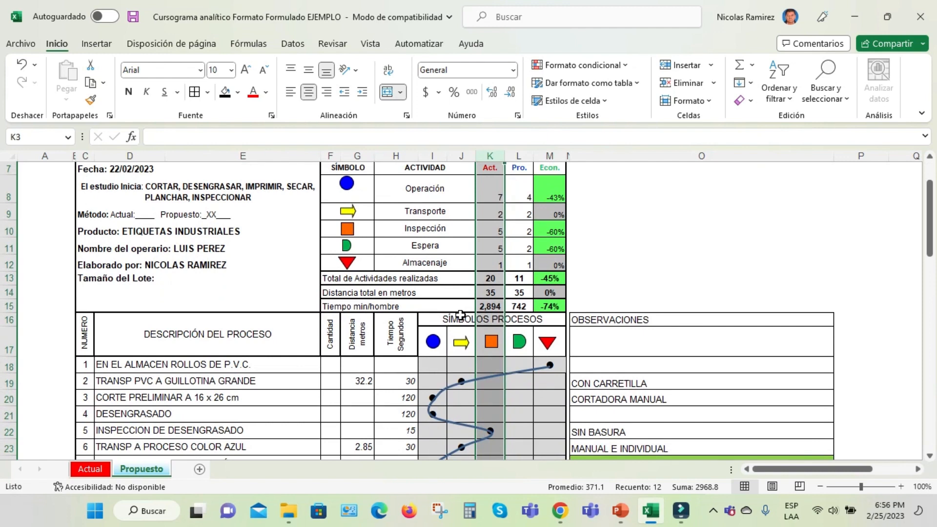
pyautogui.scroll(1, 460, 315)
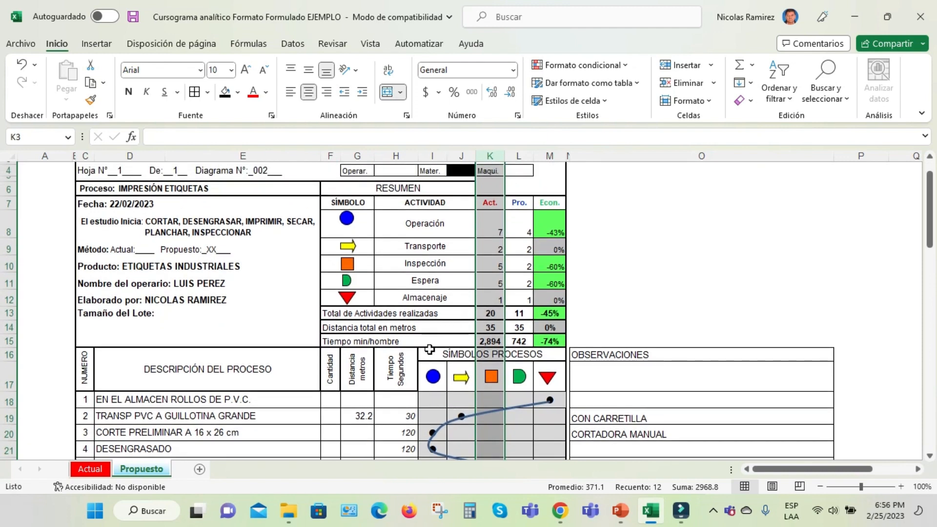
pyautogui.scroll(-2, 429, 349)
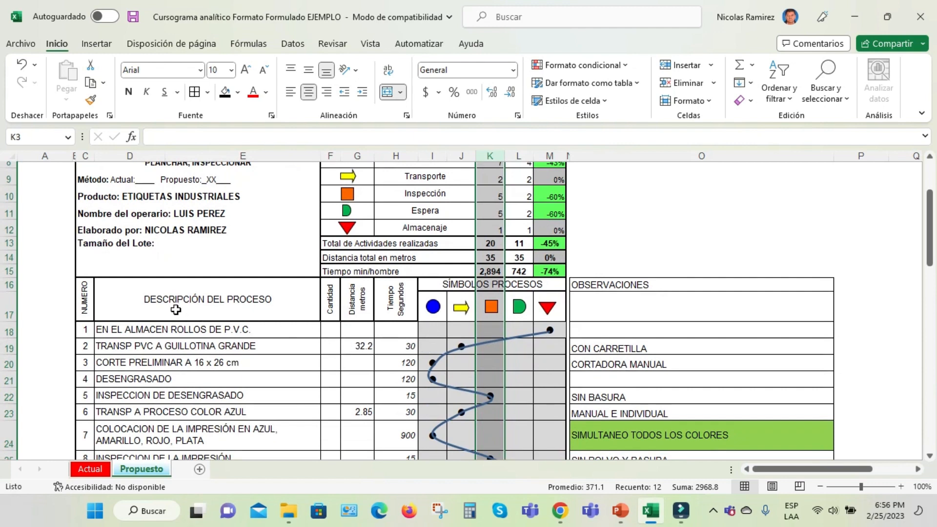
# Look over the proposed activity list from EN EL ALMACEN ROLLOS DE P.V.C. onward, and return to the chart's header
pyautogui.click(216, 328)
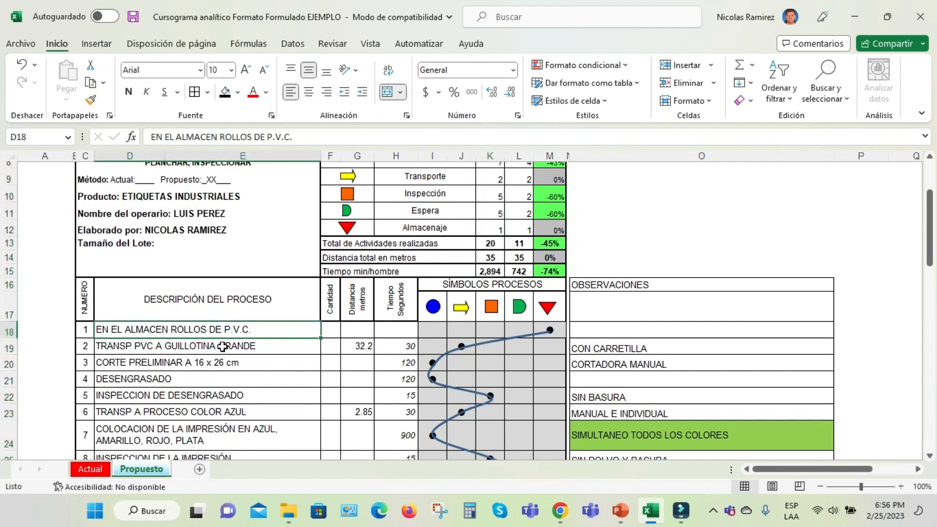
pyautogui.scroll(-1, 223, 346)
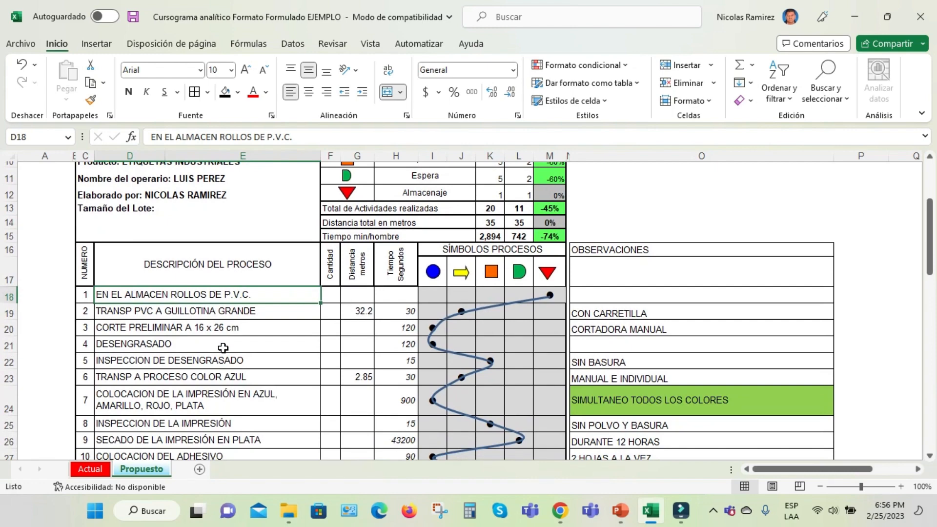
pyautogui.scroll(-1, 223, 348)
pyautogui.scroll(-1, 224, 347)
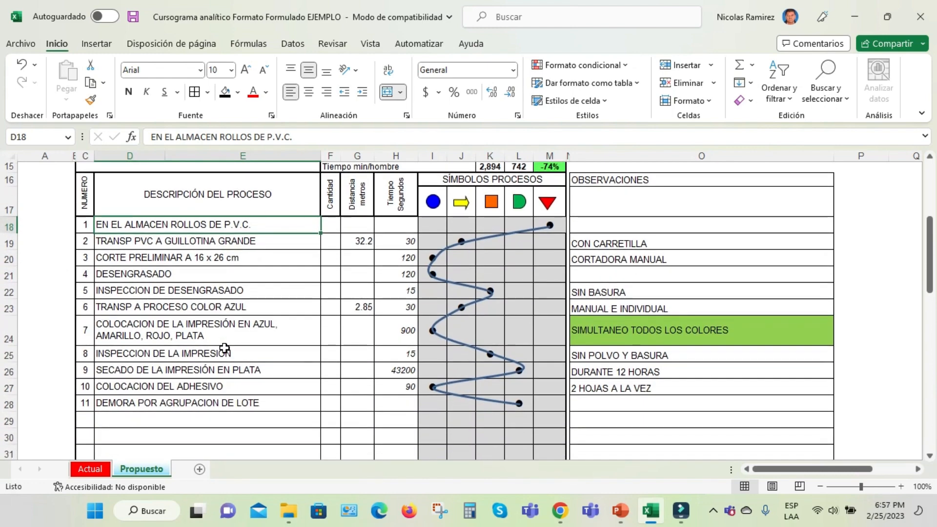
pyautogui.scroll(1, 224, 348)
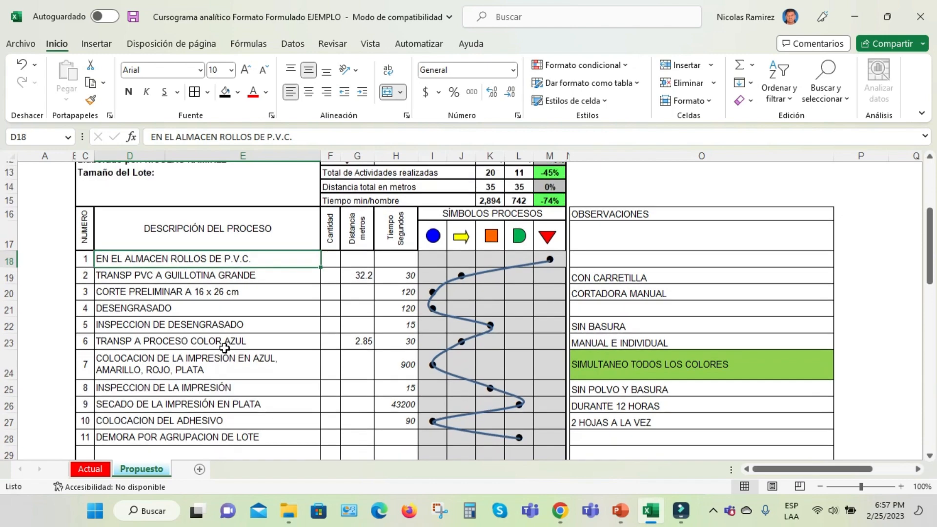
pyautogui.scroll(2, 187, 307)
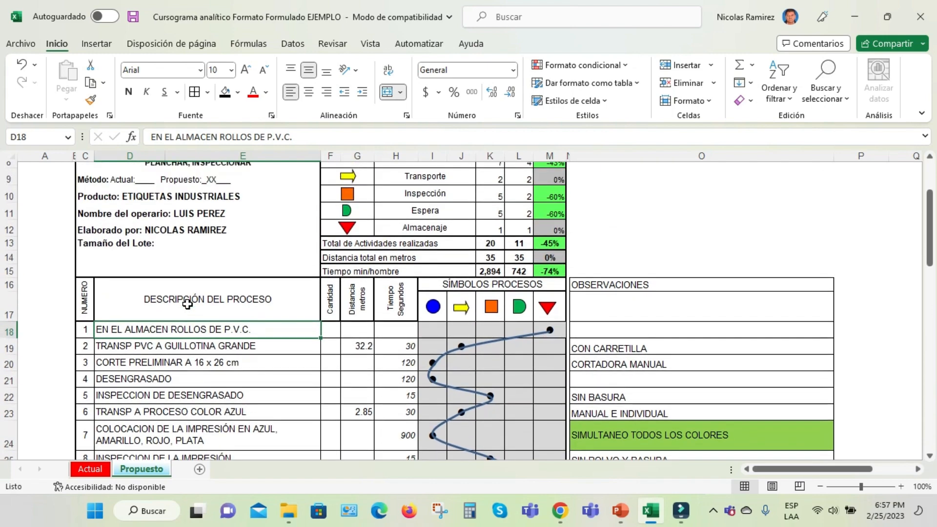
pyautogui.scroll(1, 188, 305)
pyautogui.scroll(1, 188, 304)
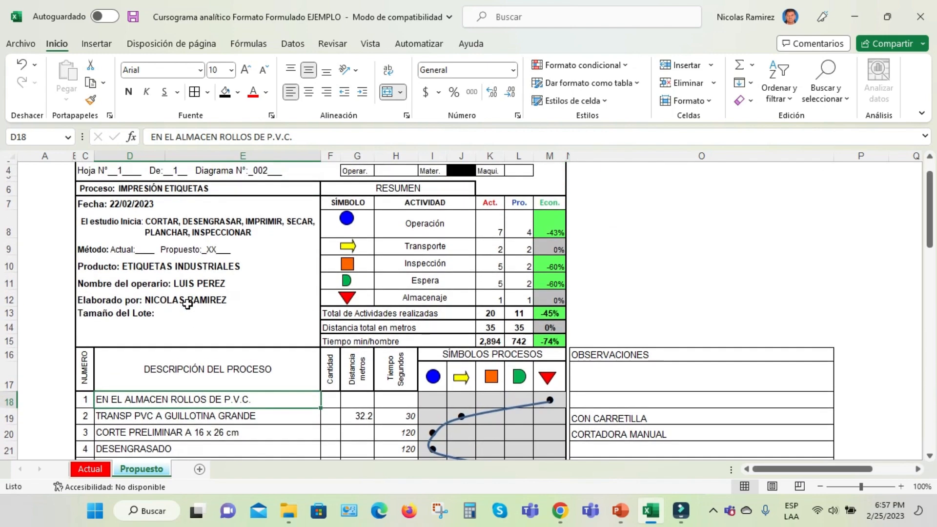
# Examine the storage mark of proposed activity 1 and the distance and time of TRANSP PVC A GUILLOTINA GRANDE
pyautogui.scroll(-2, 187, 304)
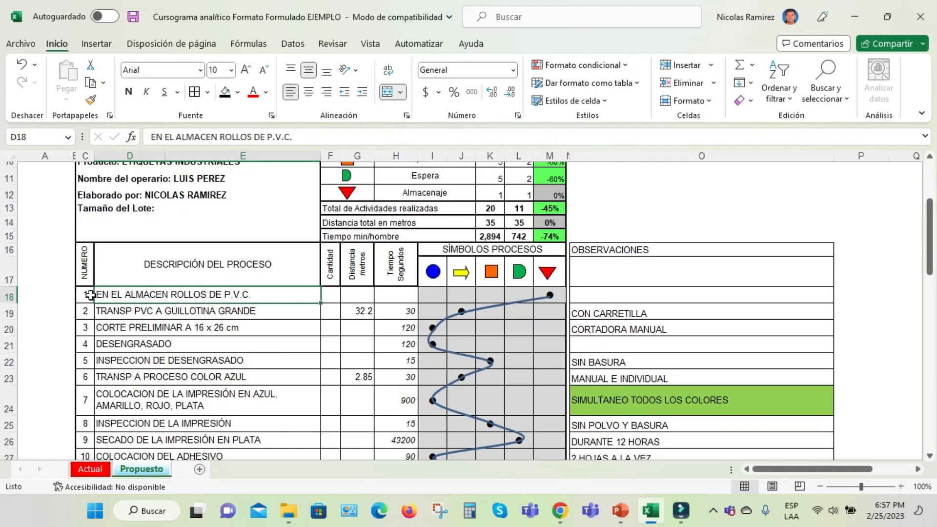
pyautogui.click(120, 295)
pyautogui.click(553, 293)
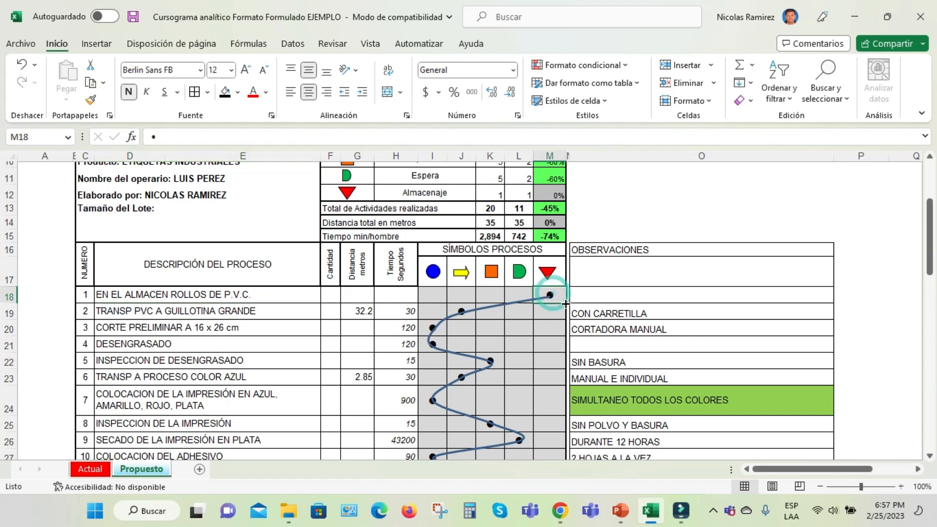
pyautogui.click(131, 313)
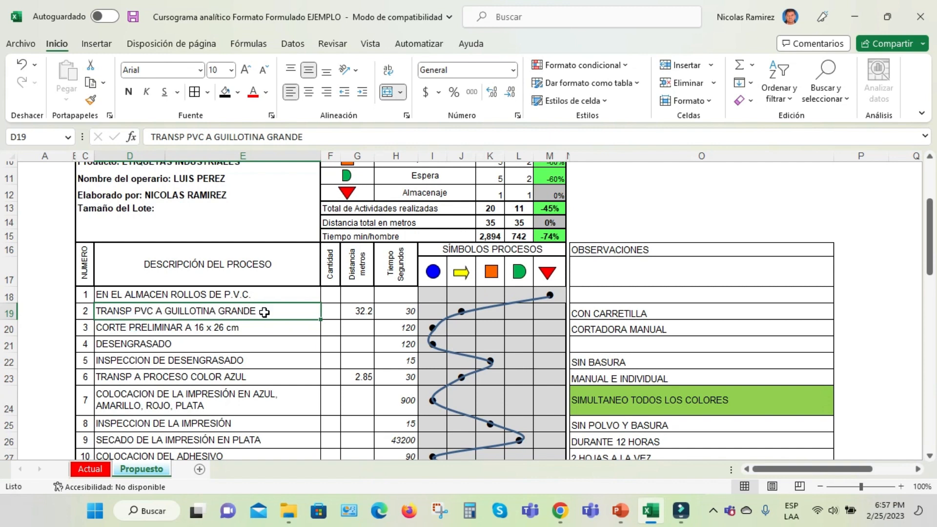
pyautogui.click(368, 310)
pyautogui.click(404, 310)
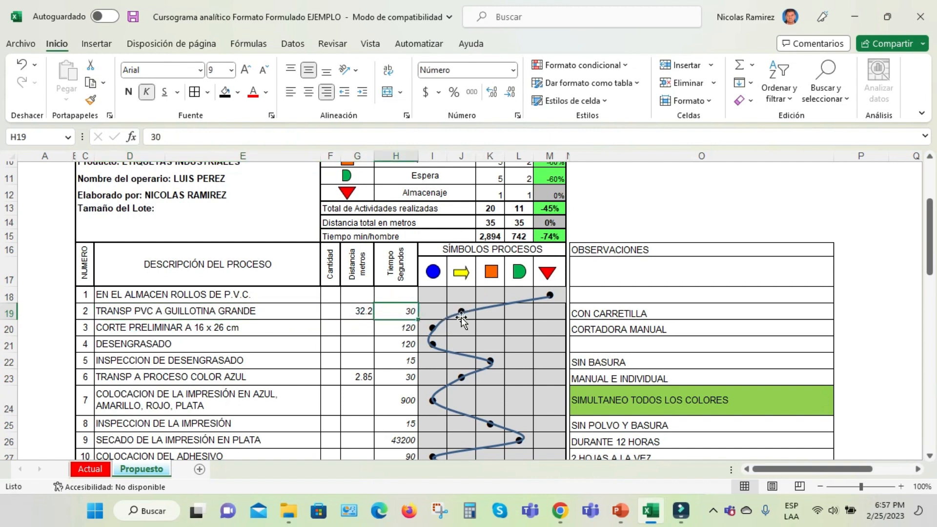
# Check the details and observations of proposed activities 2 to 6, including the CORTE PRELIMINAR time and the TRANSP A PROCESO COLOR AZUL distance
pyautogui.click(147, 330)
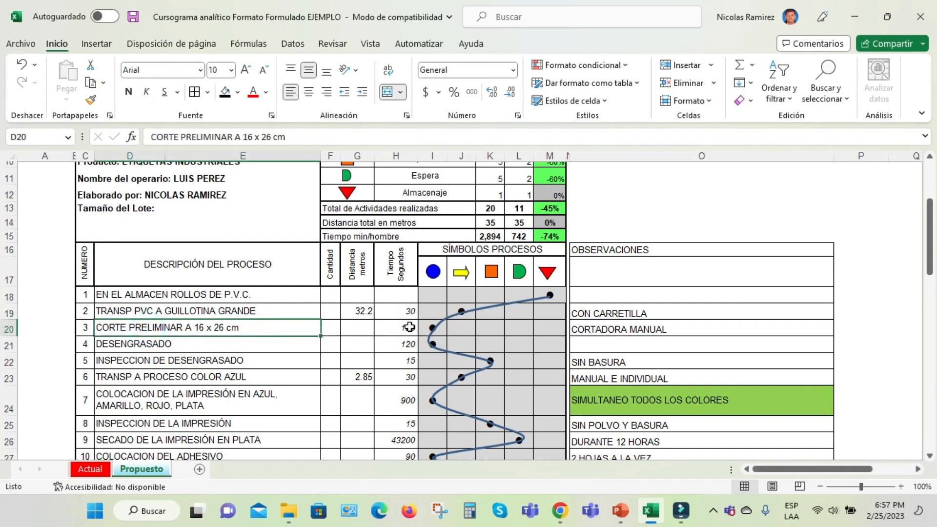
pyautogui.click(409, 327)
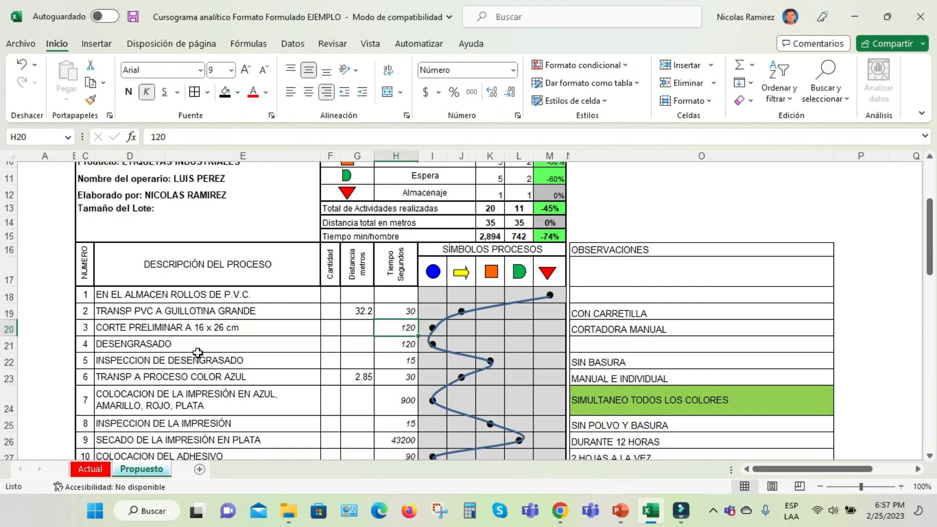
pyautogui.click(617, 317)
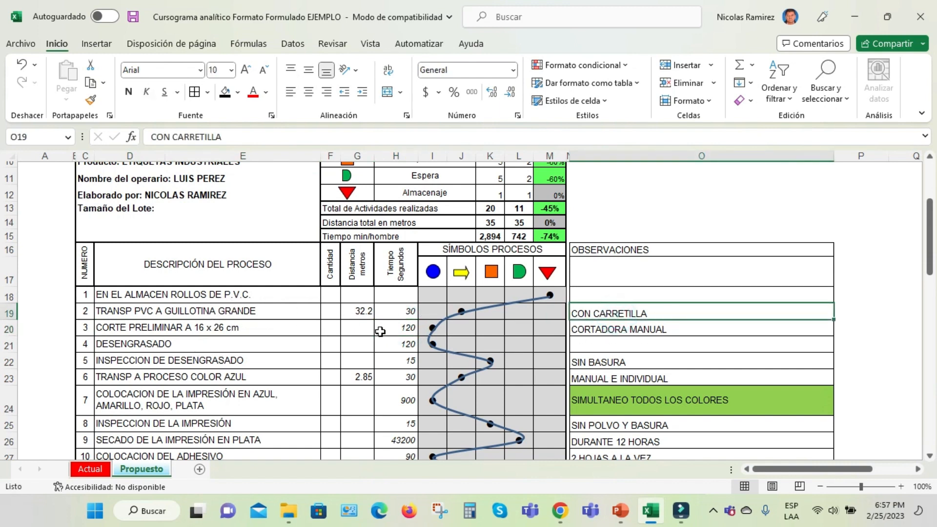
pyautogui.click(615, 332)
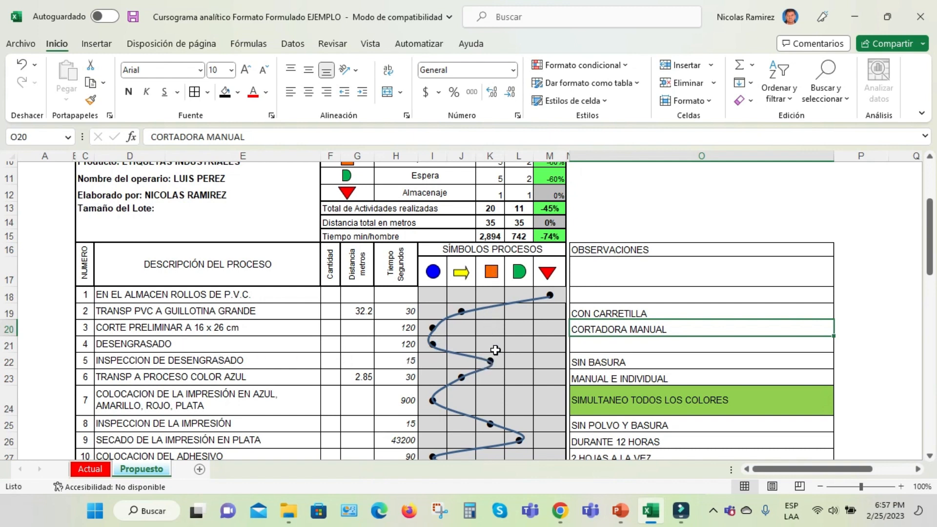
pyautogui.click(596, 363)
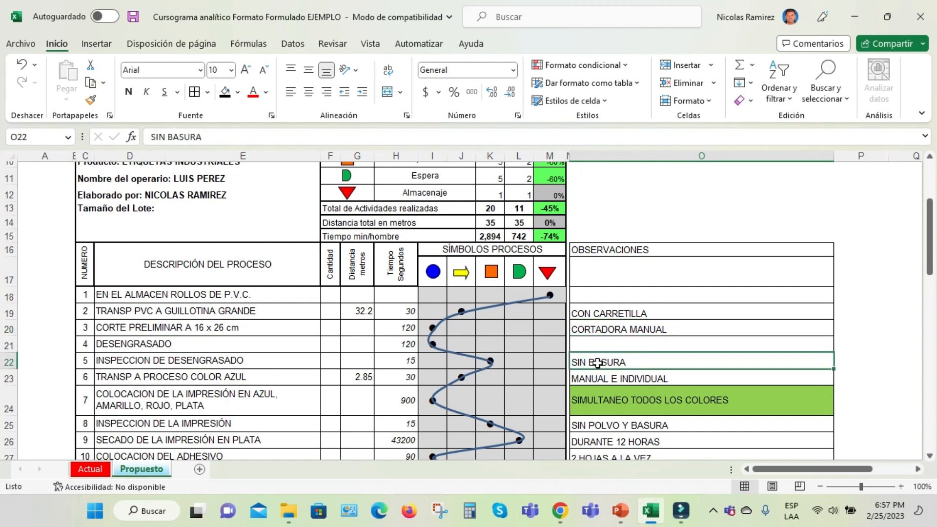
pyautogui.click(168, 379)
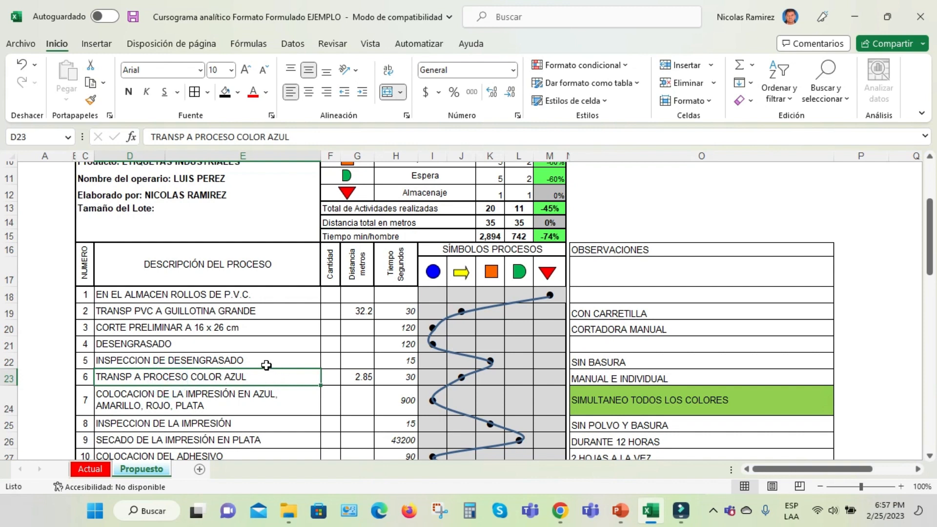
pyautogui.click(355, 378)
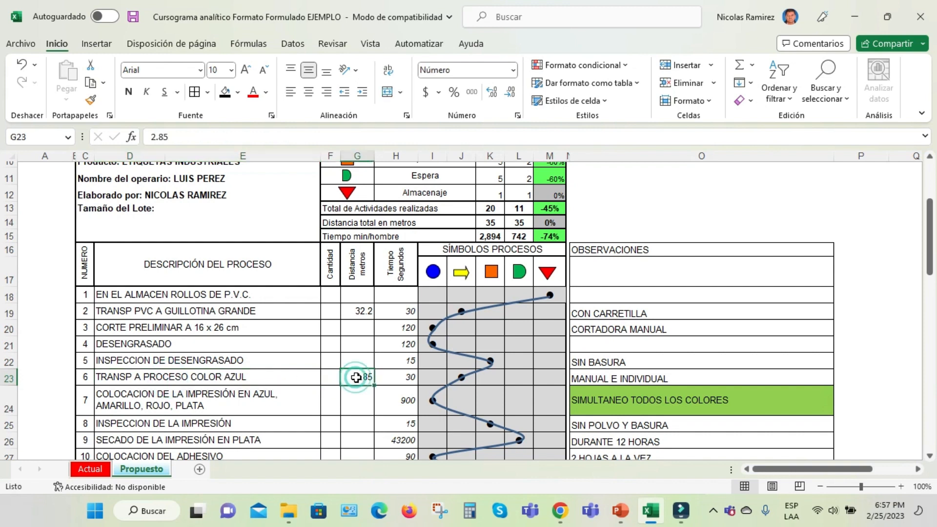
# Compare the Observaciones note beneath the proposed chart with the one on the Actual sheet
pyautogui.scroll(-1, 477, 376)
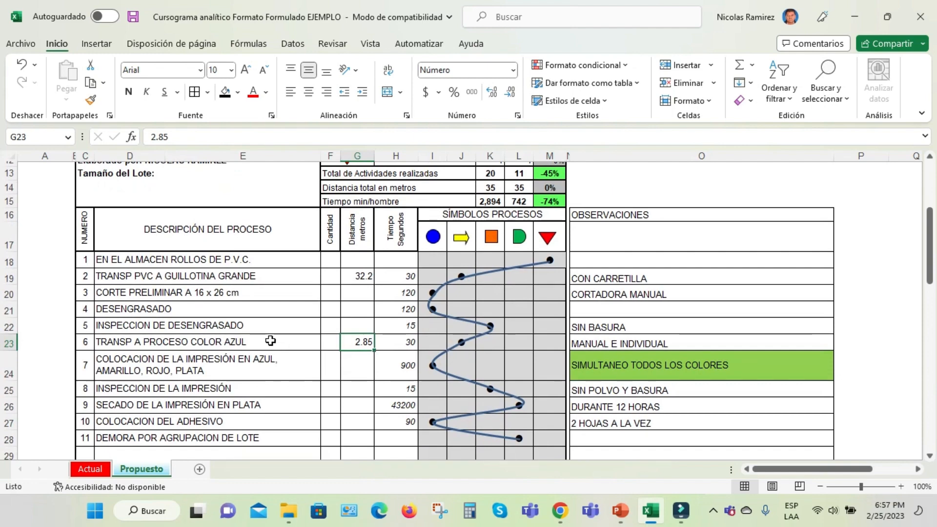
pyautogui.scroll(-9, 270, 341)
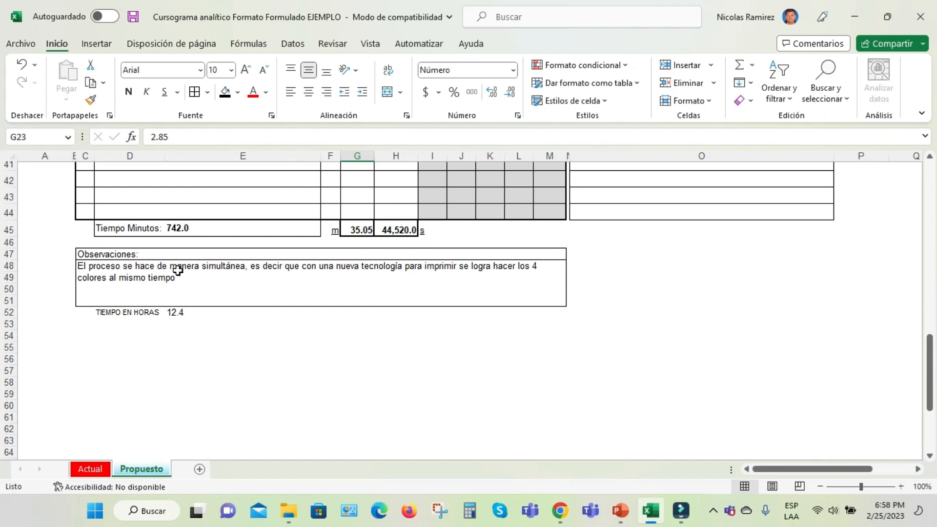
pyautogui.click(292, 268)
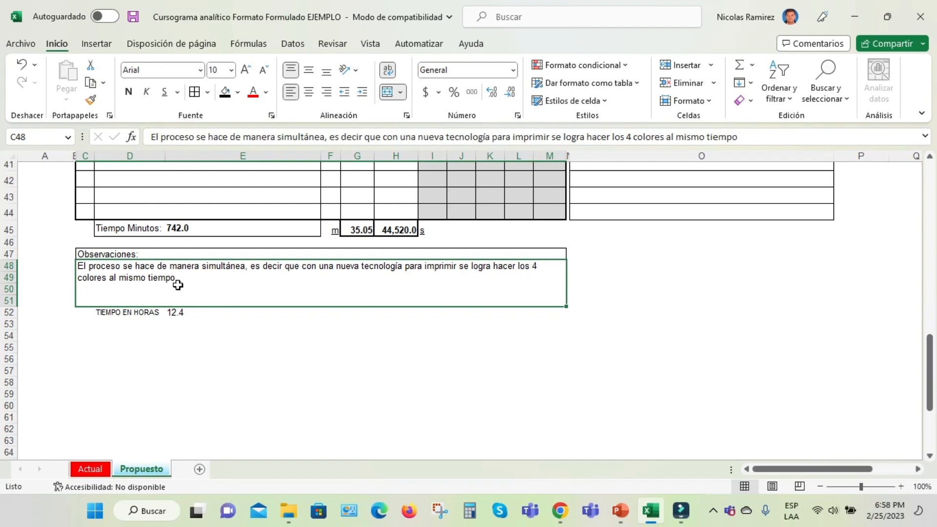
pyautogui.scroll(2, 207, 294)
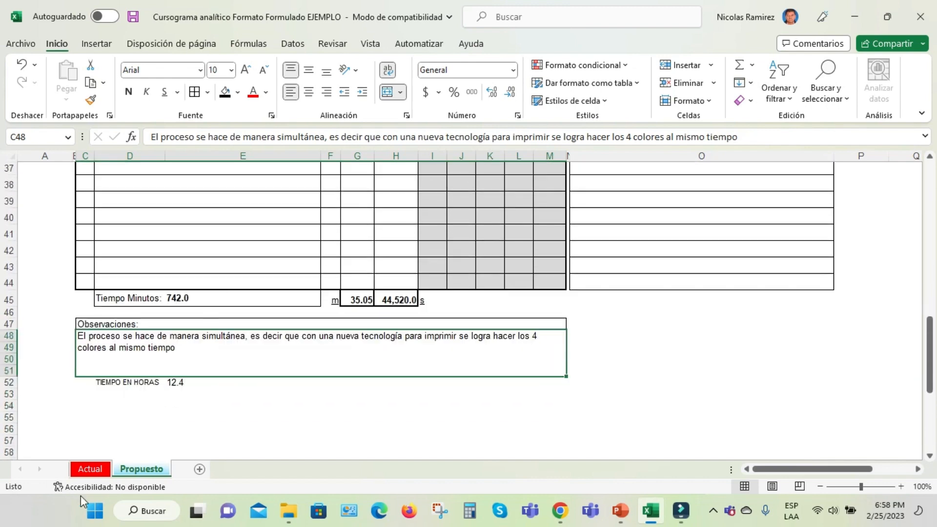
pyautogui.click(89, 469)
pyautogui.click(337, 319)
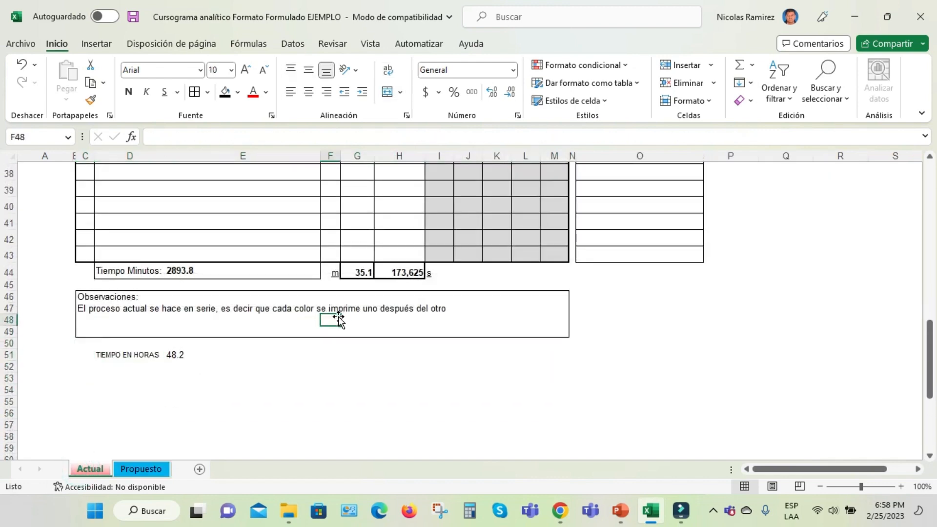
pyautogui.click(350, 308)
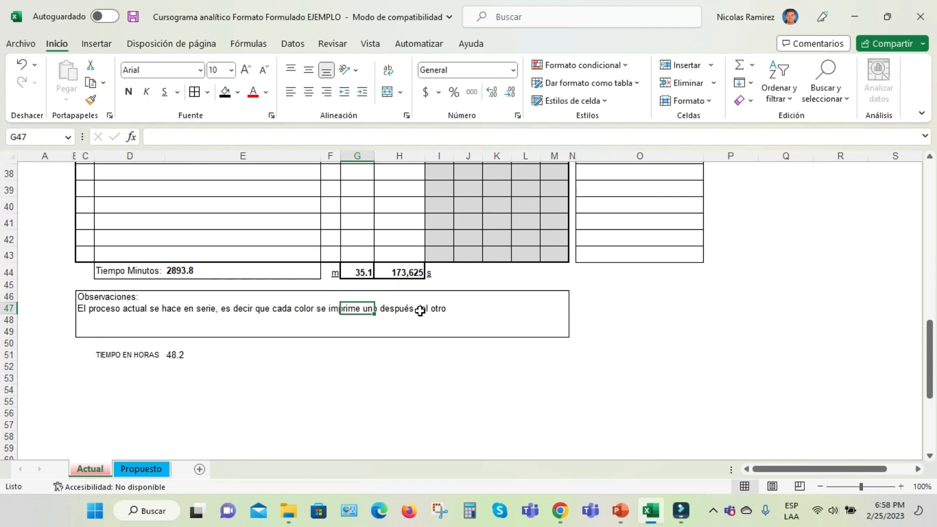
pyautogui.scroll(1, 420, 311)
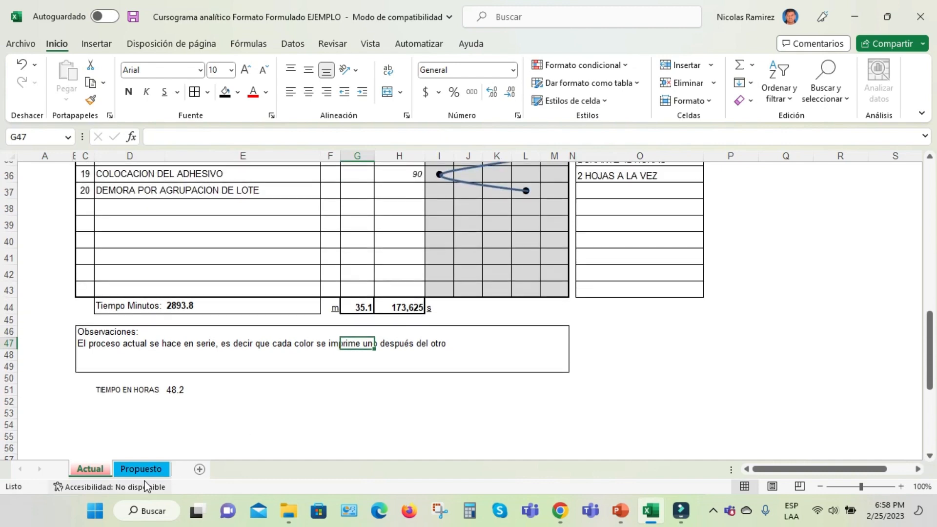
# Return to the Propuesto sheet and review the INSPECCION DE DESENGRASADO and TRANSP A PROCESO COLOR AZUL activities
pyautogui.click(141, 468)
pyautogui.scroll(1, 326, 383)
pyautogui.scroll(7, 325, 383)
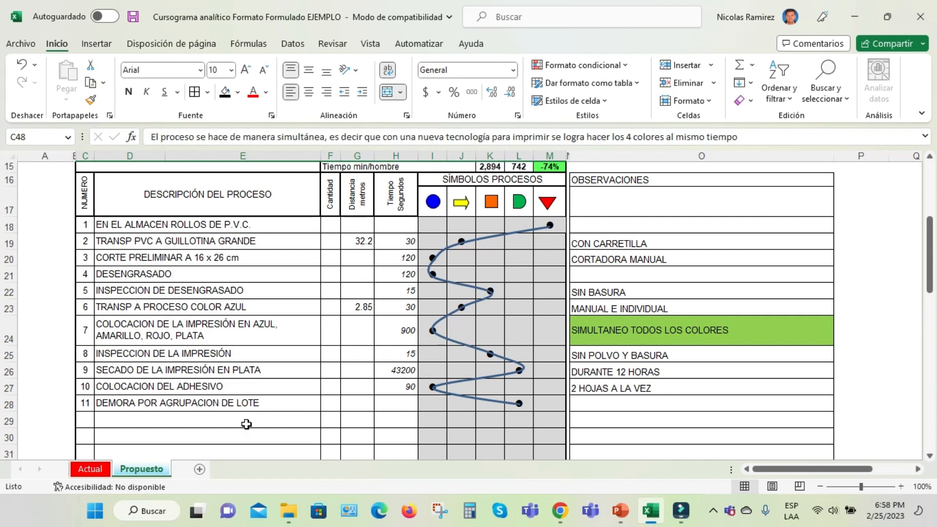
pyautogui.click(166, 291)
pyautogui.click(150, 307)
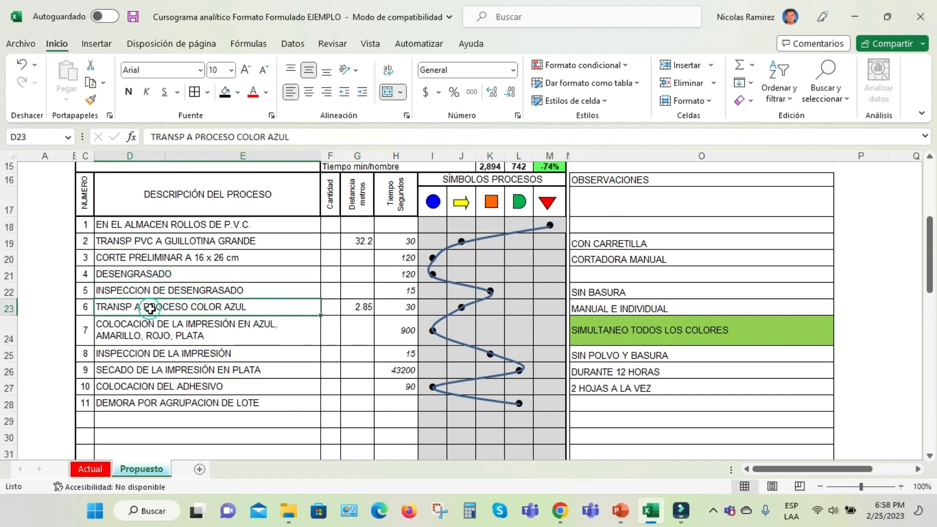
# Examine proposed activity 7, which prints blue, yellow, red and silver together, along with its highlighted observation and time
pyautogui.click(186, 338)
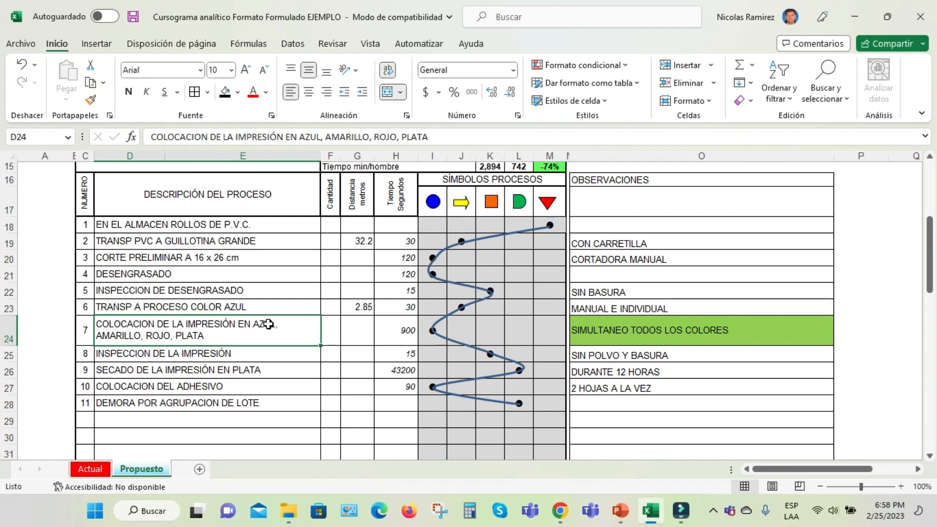
pyautogui.click(269, 324)
pyautogui.click(110, 337)
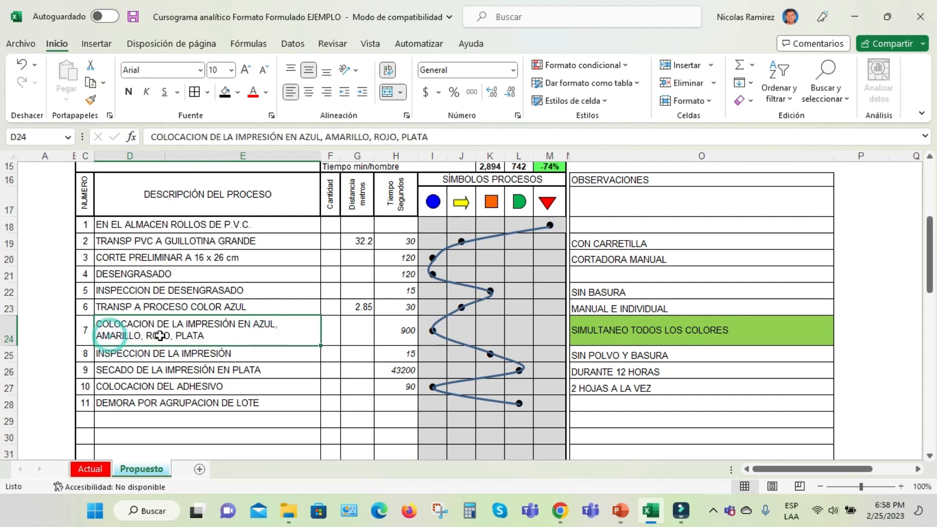
pyautogui.click(160, 336)
pyautogui.click(198, 336)
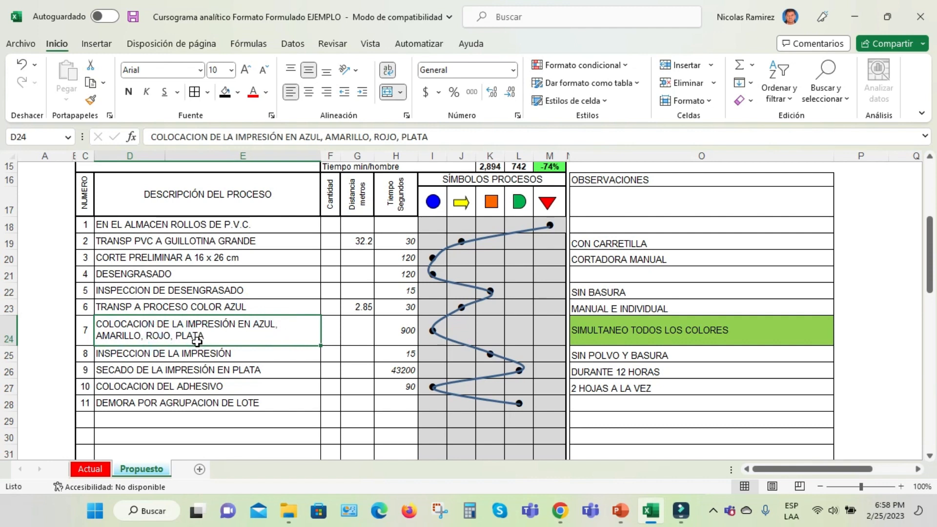
pyautogui.click(629, 332)
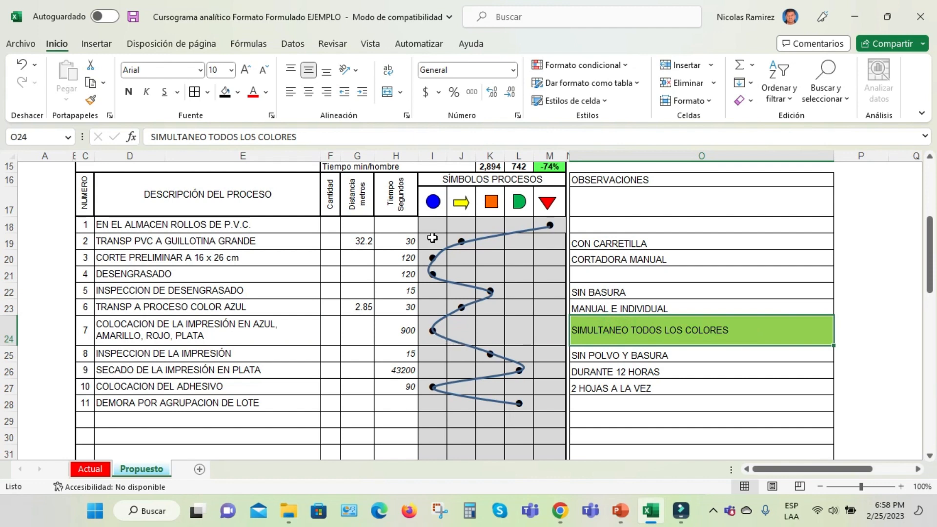
pyautogui.click(405, 331)
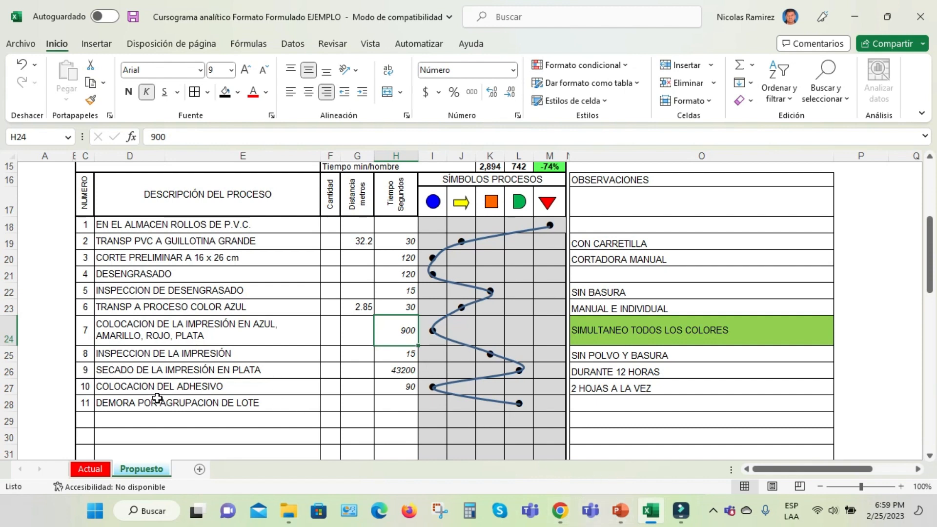
# Review the proposed activities from INSPECCION DE LA IMPRESIÓN to DEMORA POR AGRUPACION DE LOTE, including the inspection's time
pyautogui.click(219, 353)
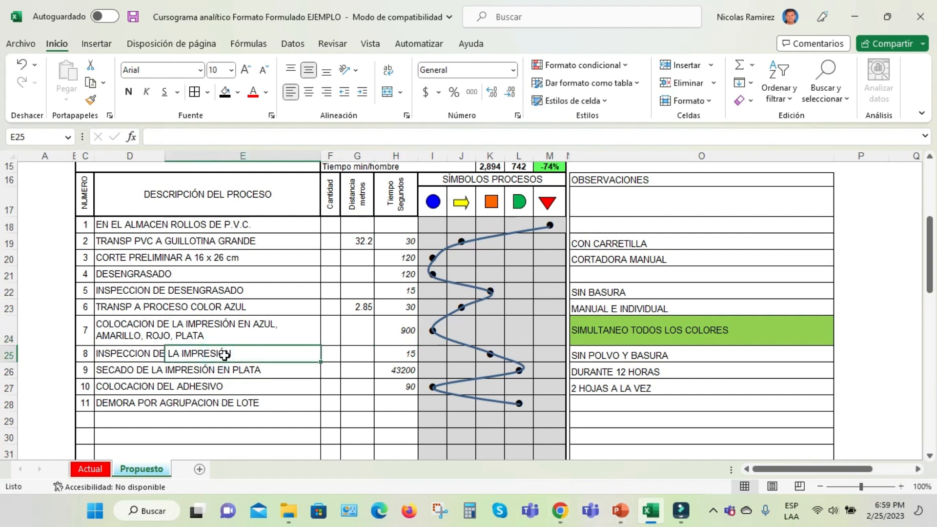
pyautogui.click(202, 330)
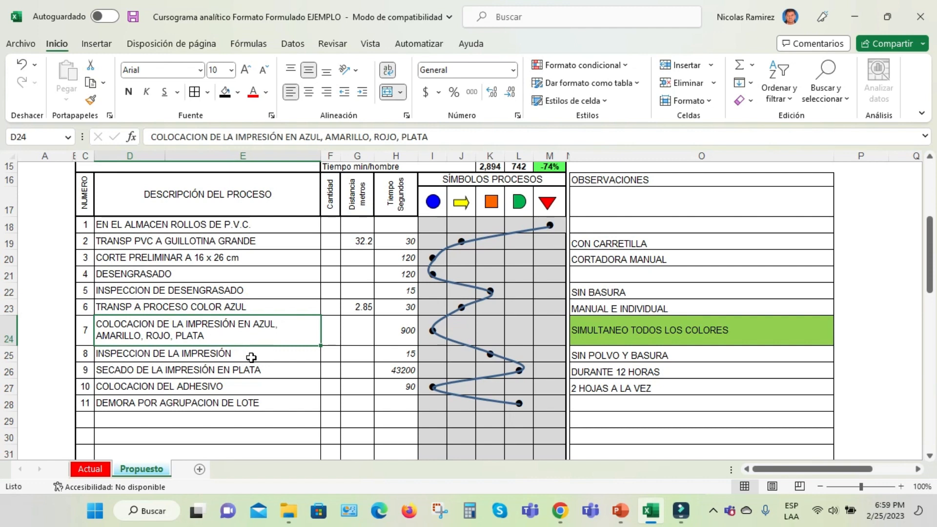
pyautogui.click(113, 355)
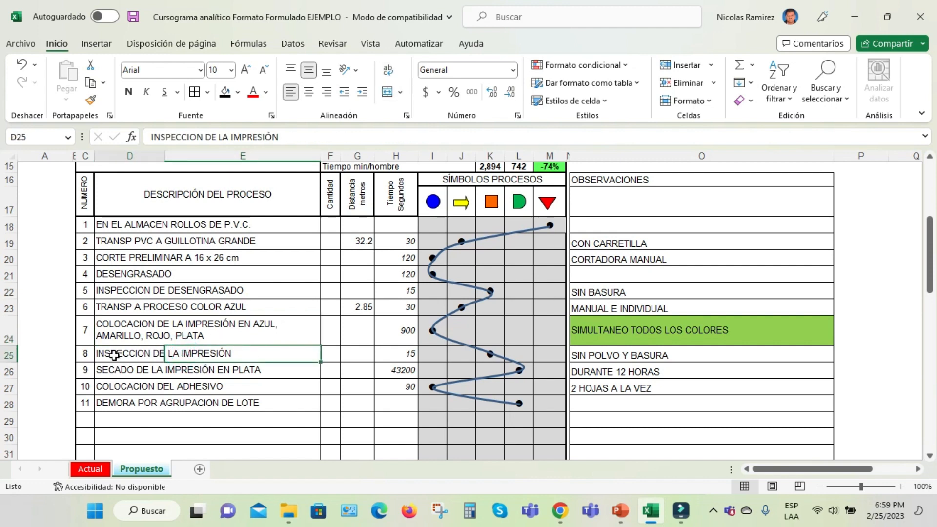
pyautogui.click(415, 355)
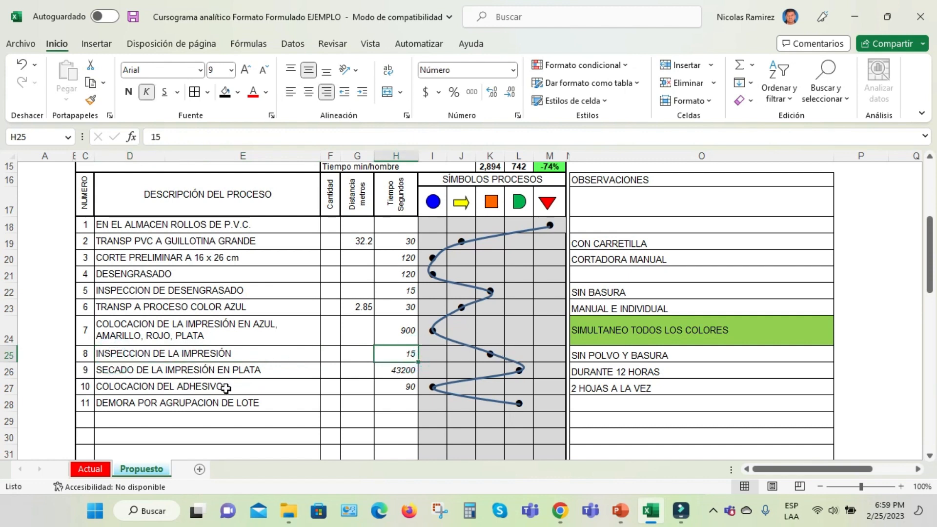
pyautogui.click(151, 387)
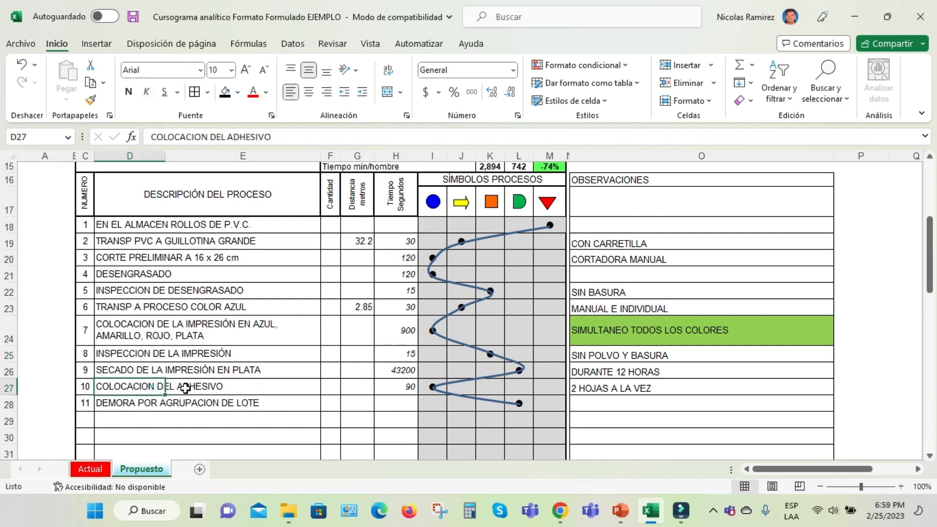
pyautogui.click(171, 403)
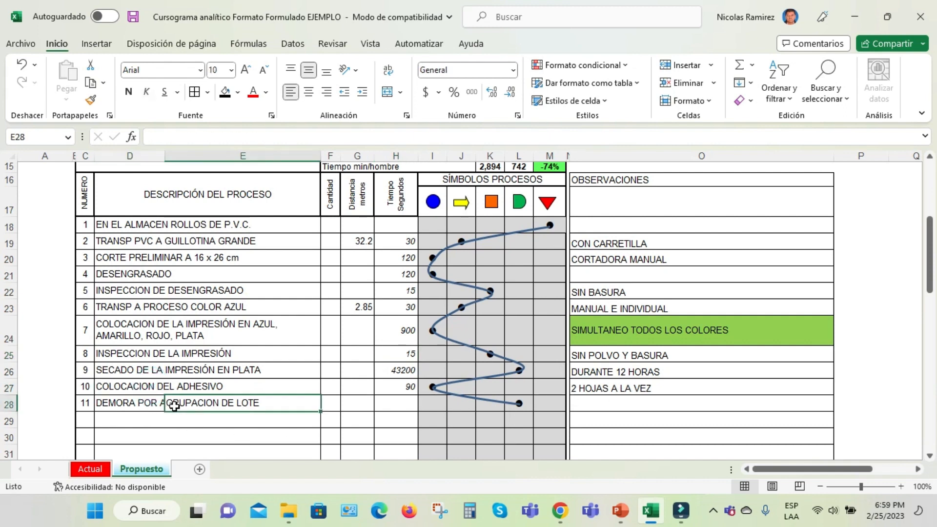
# Check the formulas for total distance, total seconds, Tiempo Minutos and TIEMPO EN HORAS beneath the proposed chart
pyautogui.scroll(-2, 277, 429)
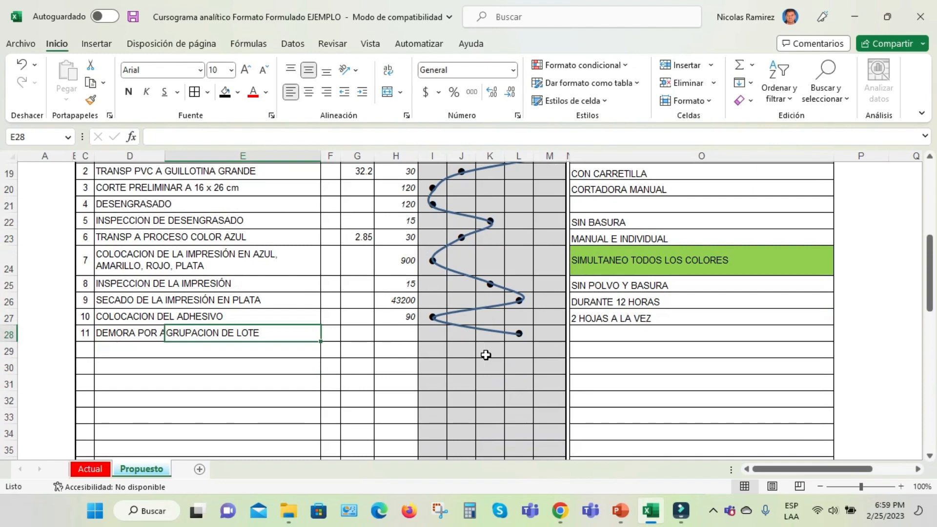
pyautogui.scroll(-3, 487, 356)
pyautogui.scroll(4, 486, 356)
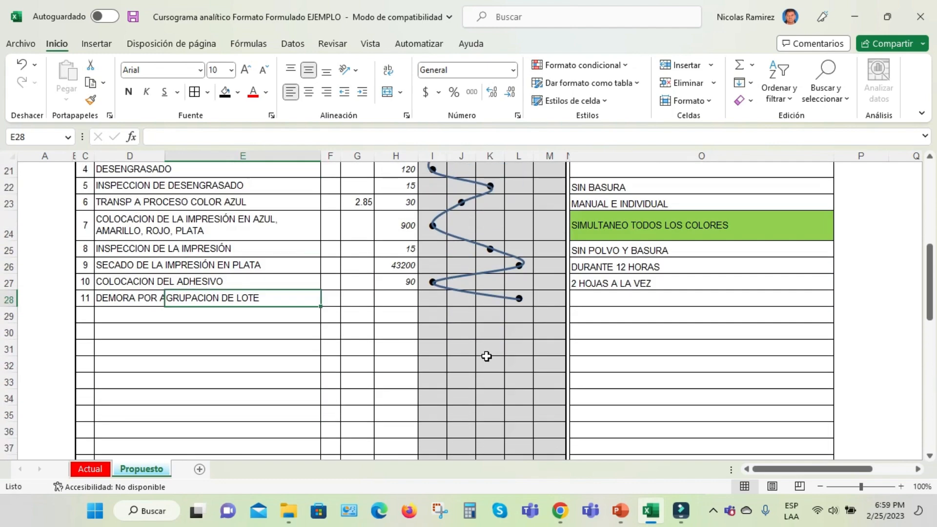
pyautogui.scroll(-1, 487, 357)
pyautogui.scroll(-6, 487, 356)
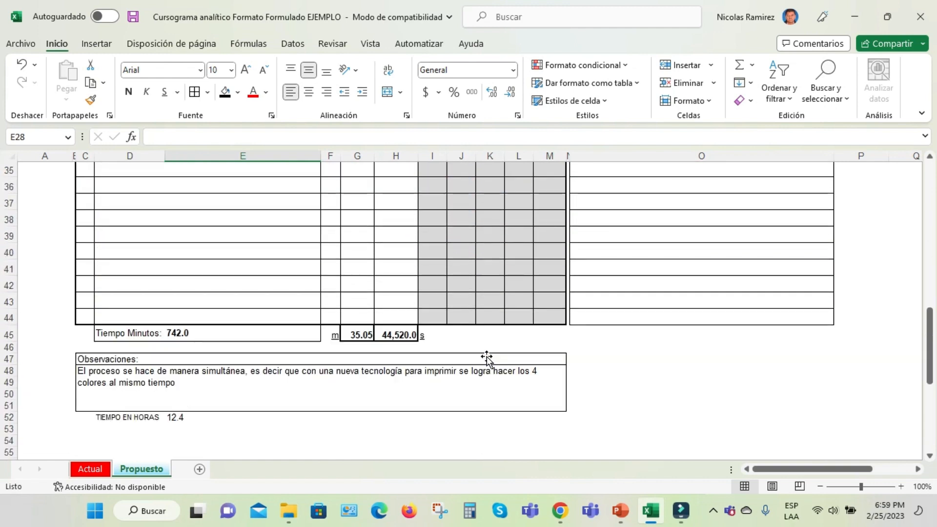
pyautogui.scroll(1, 487, 356)
pyautogui.click(361, 370)
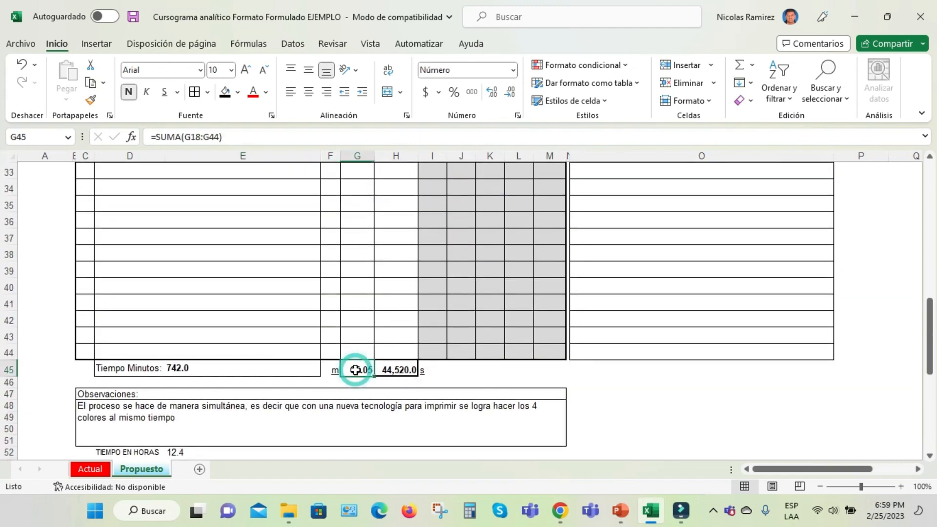
pyautogui.click(394, 370)
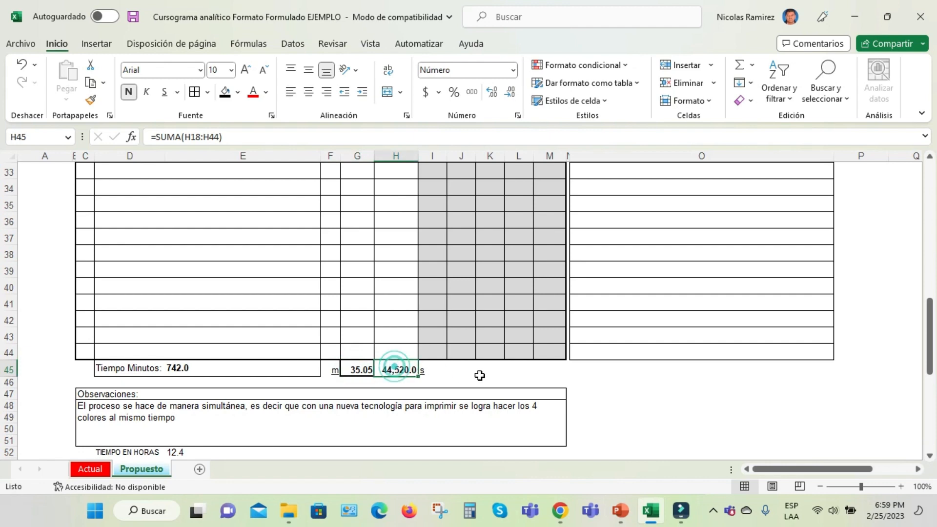
pyautogui.scroll(-1, 481, 376)
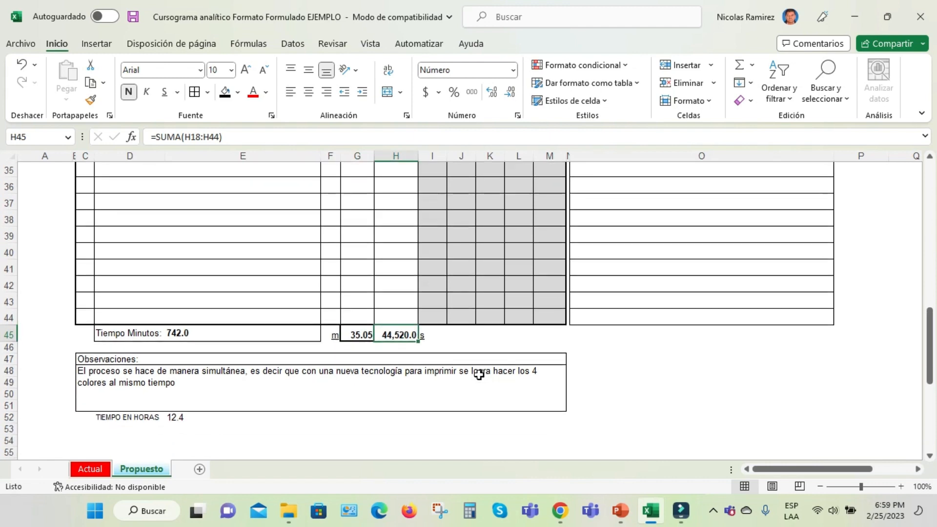
pyautogui.click(185, 340)
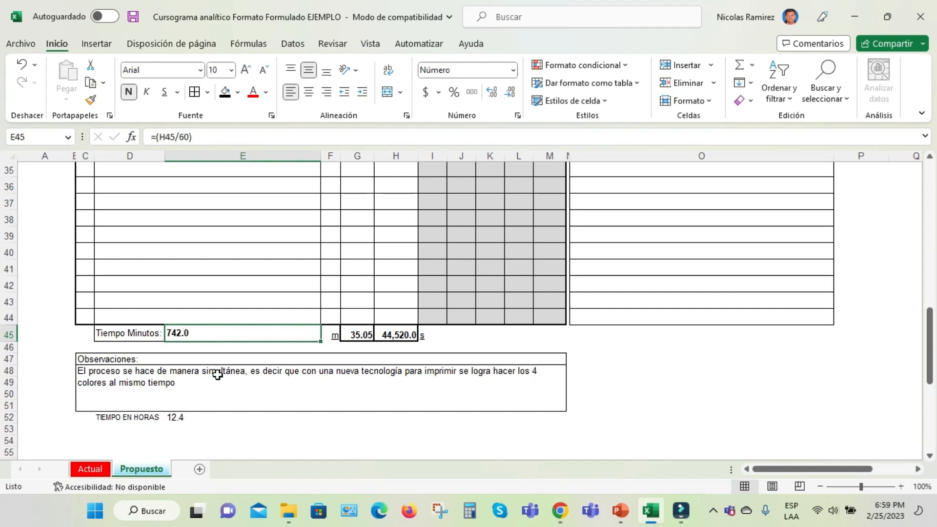
pyautogui.click(173, 418)
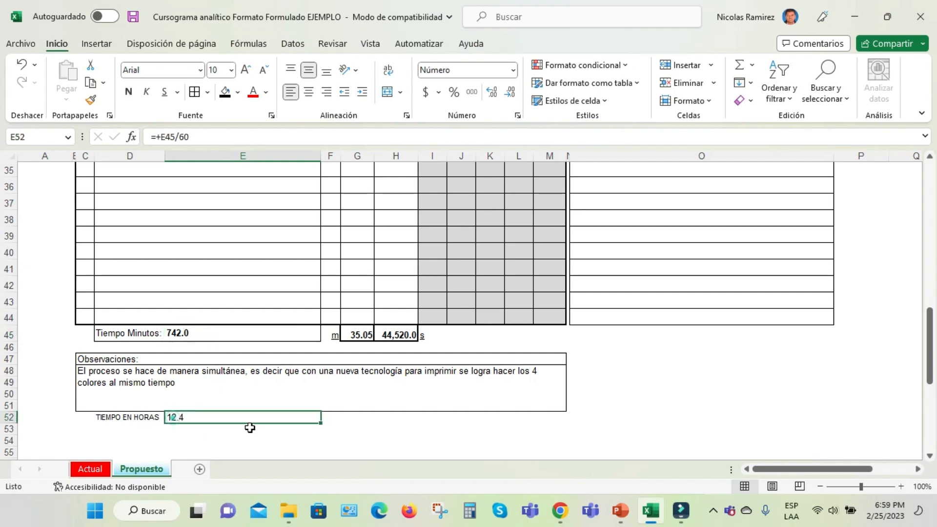
# Compare the TIEMPO EN HORAS results and formulas between the Actual and Propuesto sheets
pyautogui.click(100, 469)
pyautogui.click(175, 391)
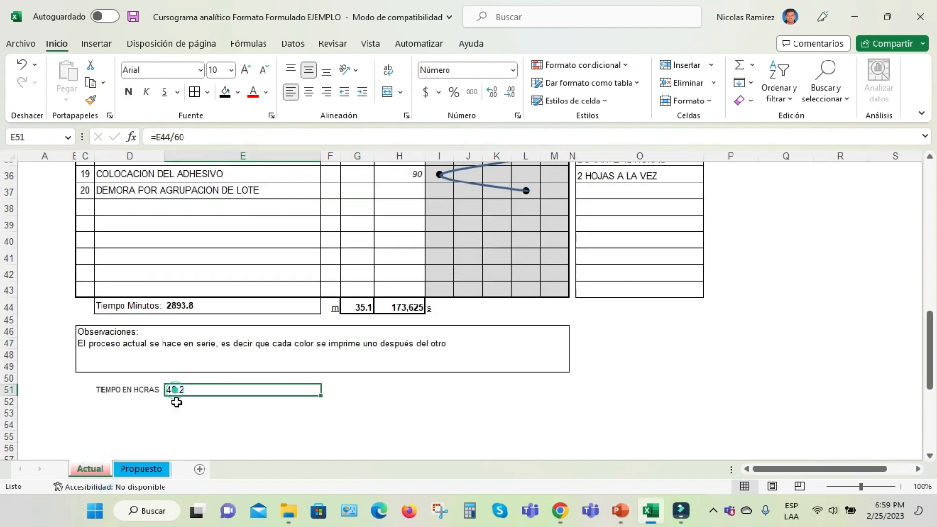
pyautogui.click(142, 468)
pyautogui.click(184, 417)
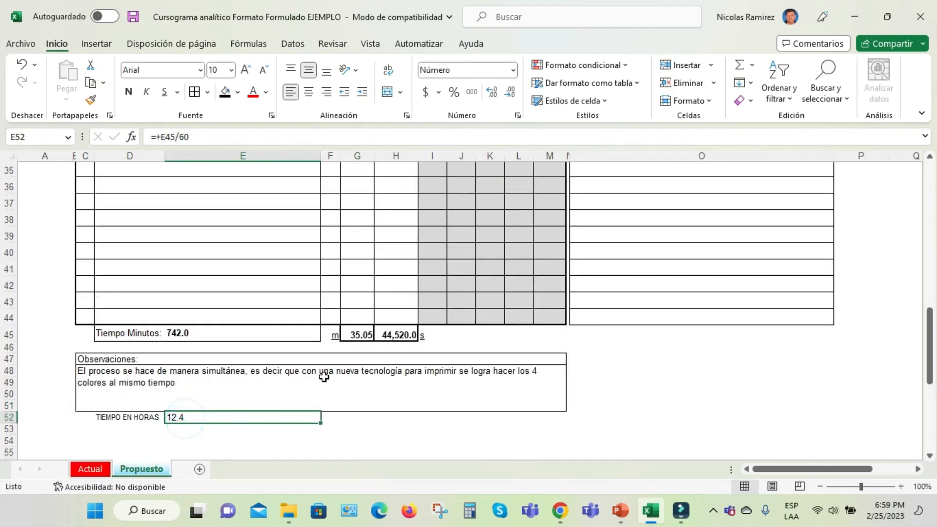
# Examine the Operación row of the proposed RESUMEN, comparing its Act., Pro. and Econ. cells and their formulas
pyautogui.scroll(1, 370, 373)
pyautogui.scroll(11, 370, 373)
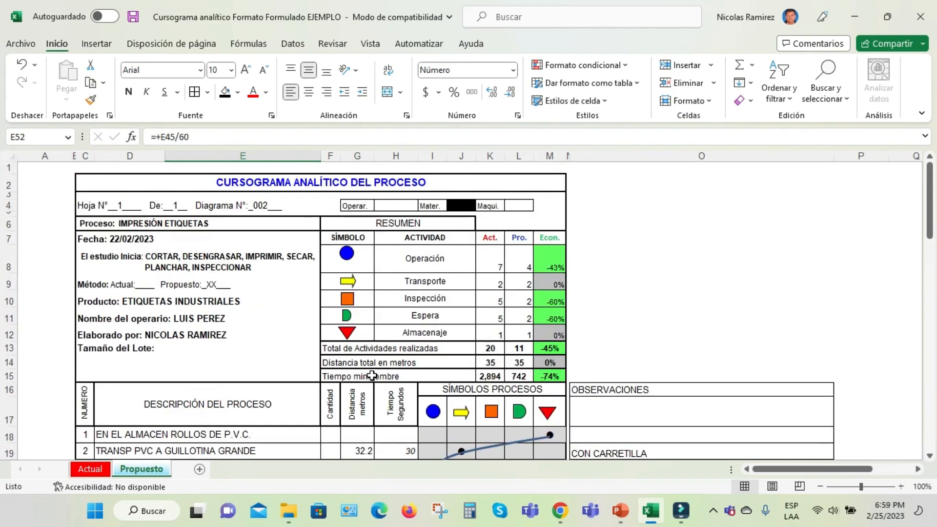
pyautogui.click(518, 156)
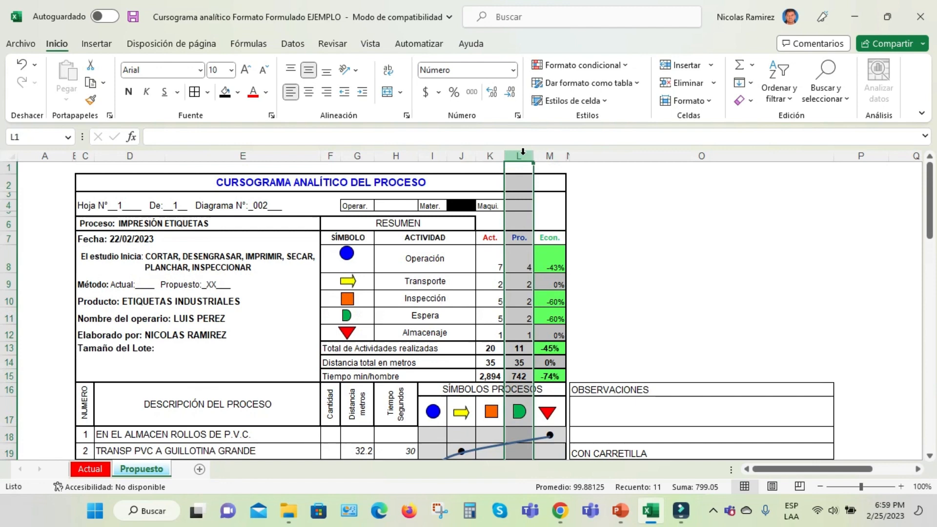
pyautogui.click(516, 238)
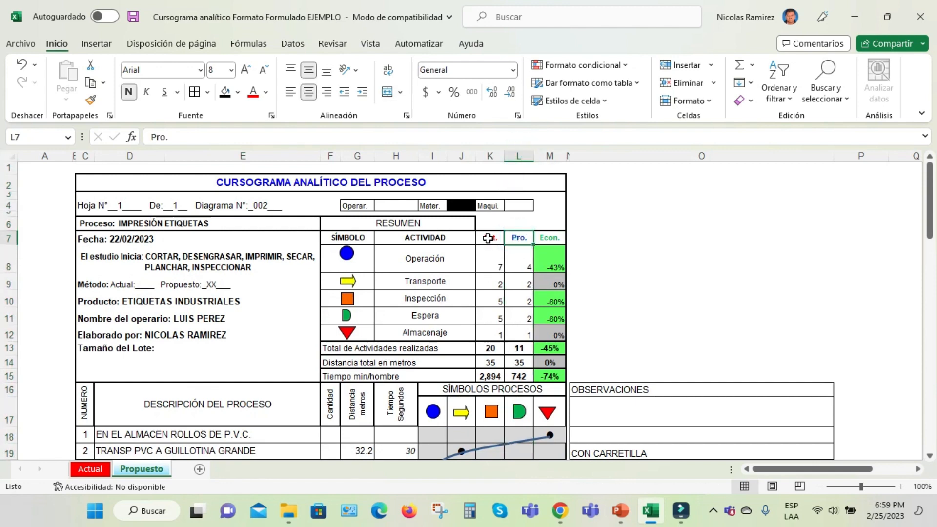
pyautogui.click(491, 269)
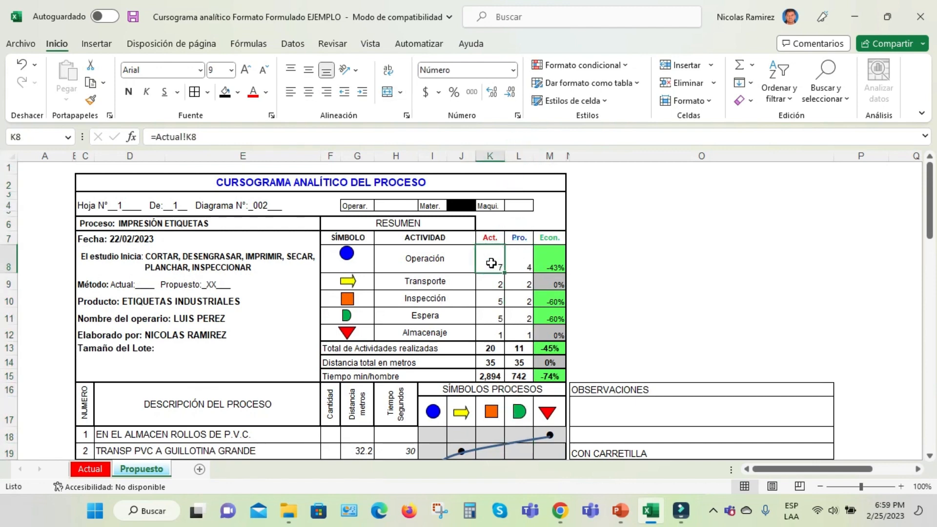
pyautogui.click(525, 260)
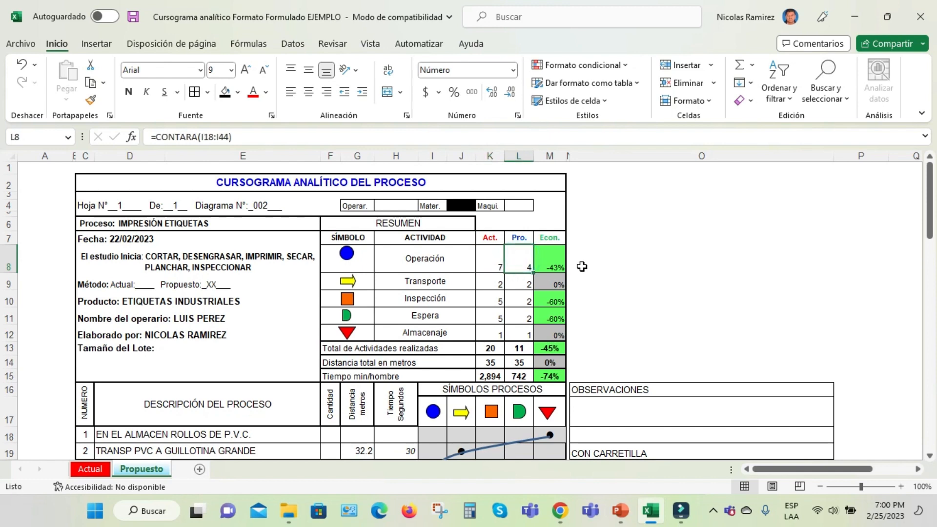
pyautogui.click(563, 262)
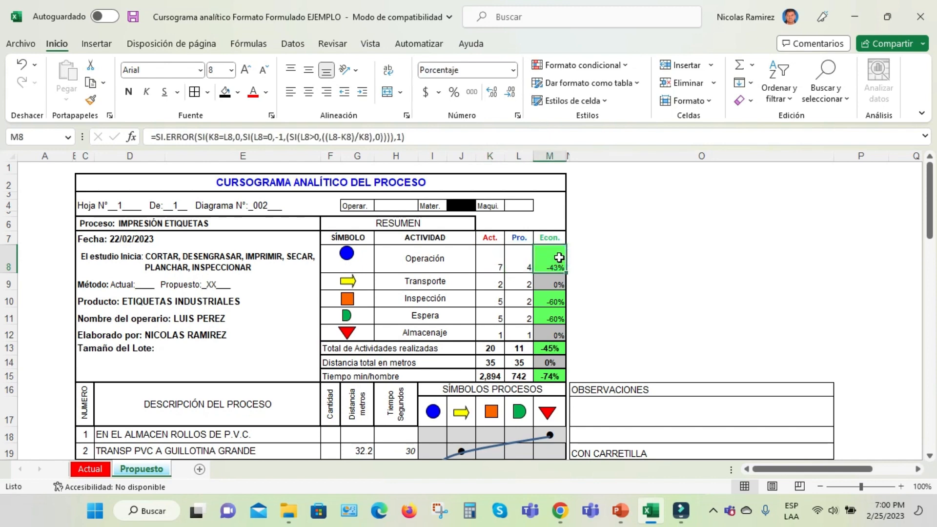
# Enlarge the proposed summary to 120% and compare current, proposed and savings values for Transporte and Inspección
pyautogui.click(901, 487)
pyautogui.click(901, 487)
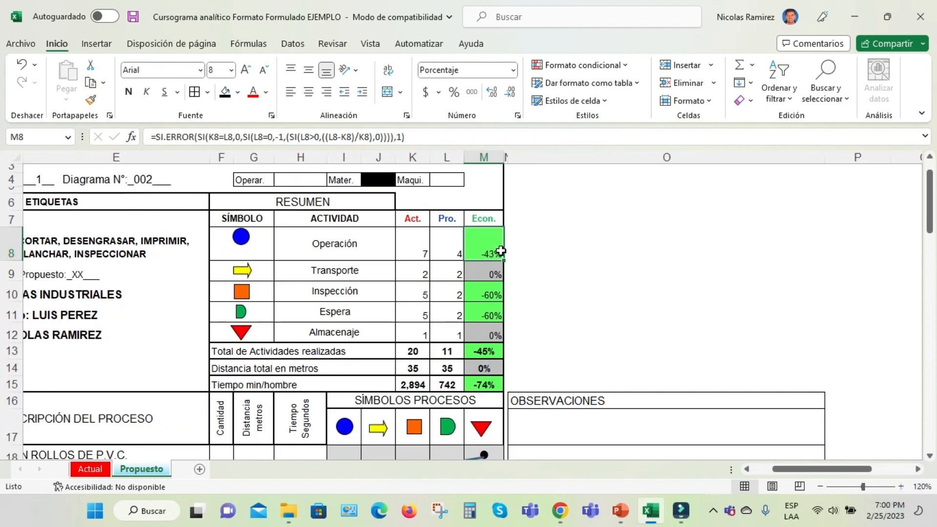
pyautogui.click(403, 273)
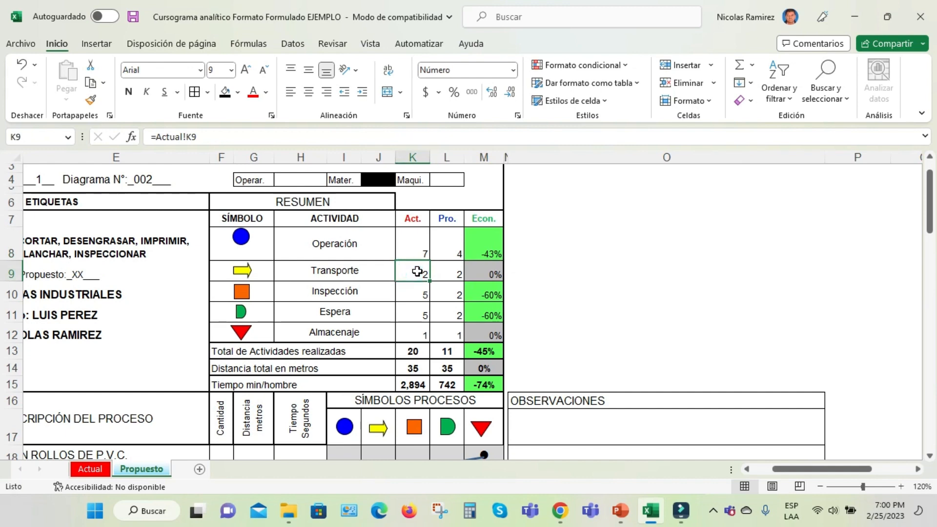
pyautogui.click(485, 272)
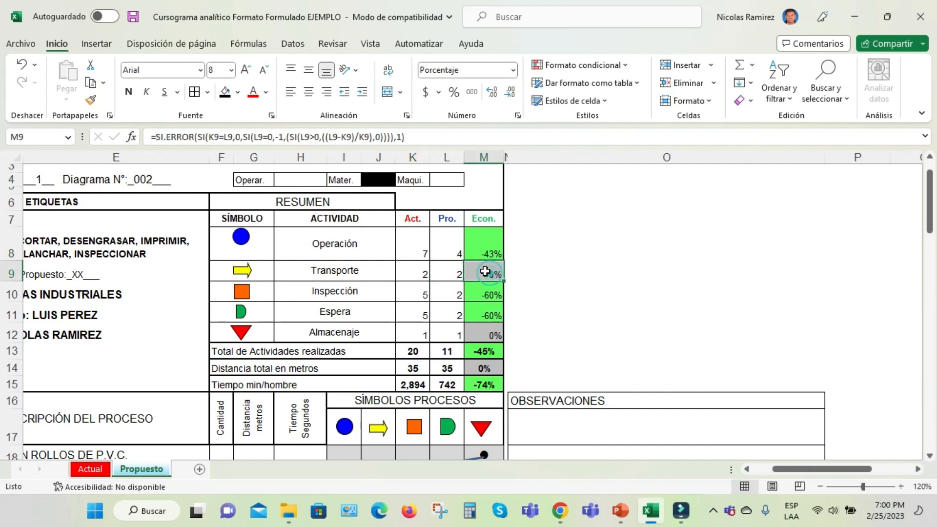
pyautogui.click(422, 296)
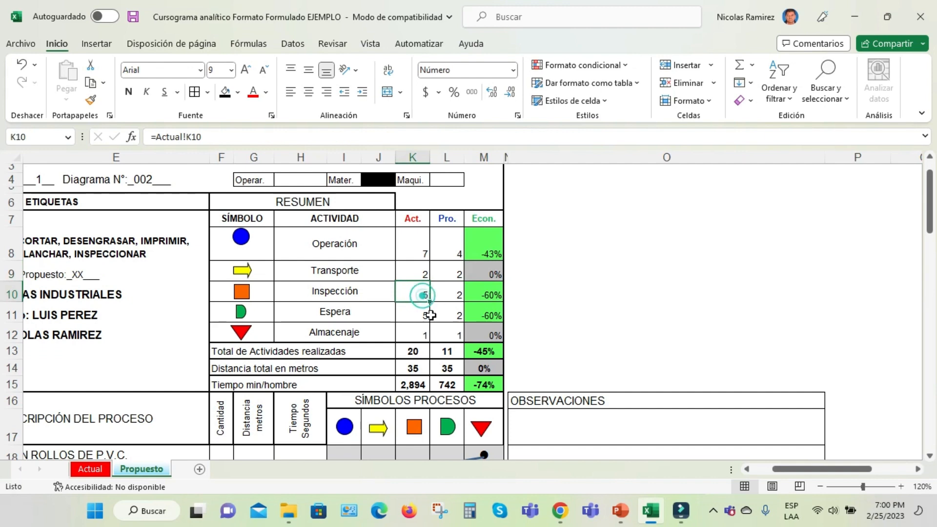
pyautogui.click(445, 294)
pyautogui.click(494, 293)
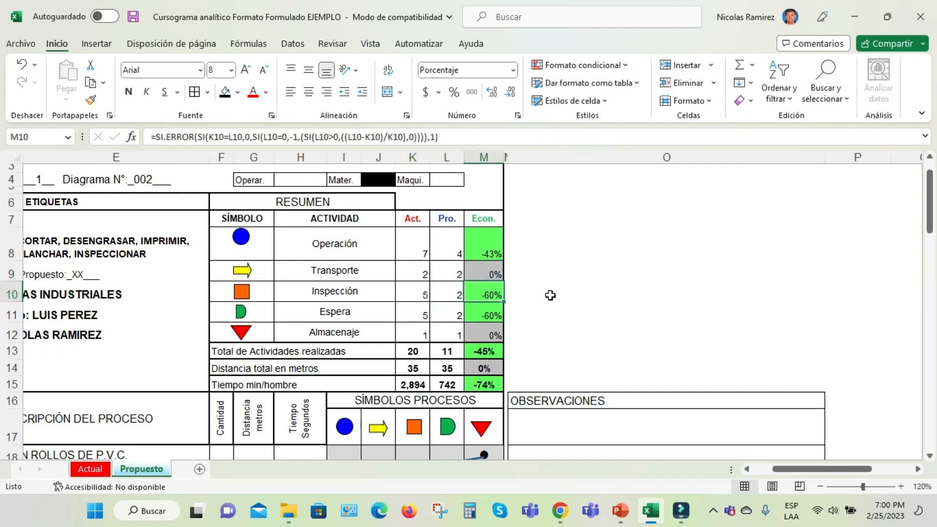
# Compare the Act. and Pro. counts for Espera and Almacenaje, and check the Espera savings formula
pyautogui.click(415, 312)
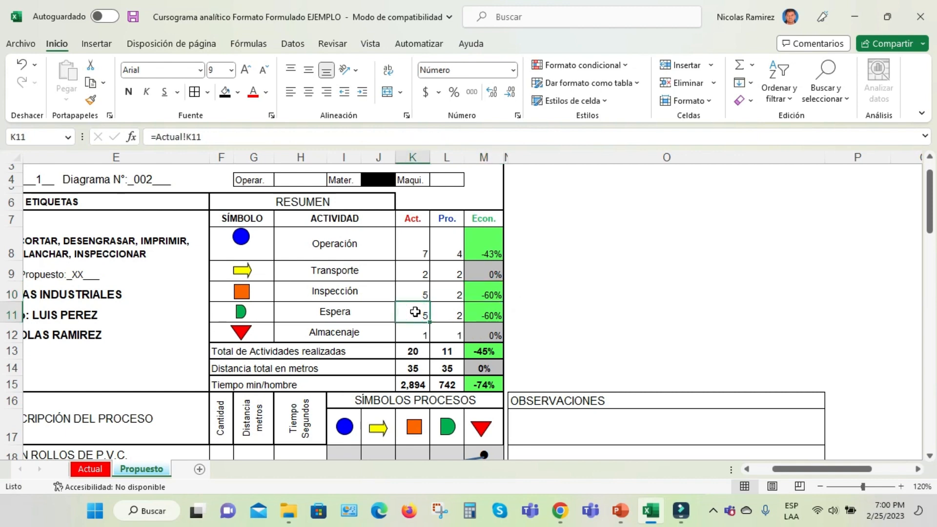
pyautogui.click(457, 313)
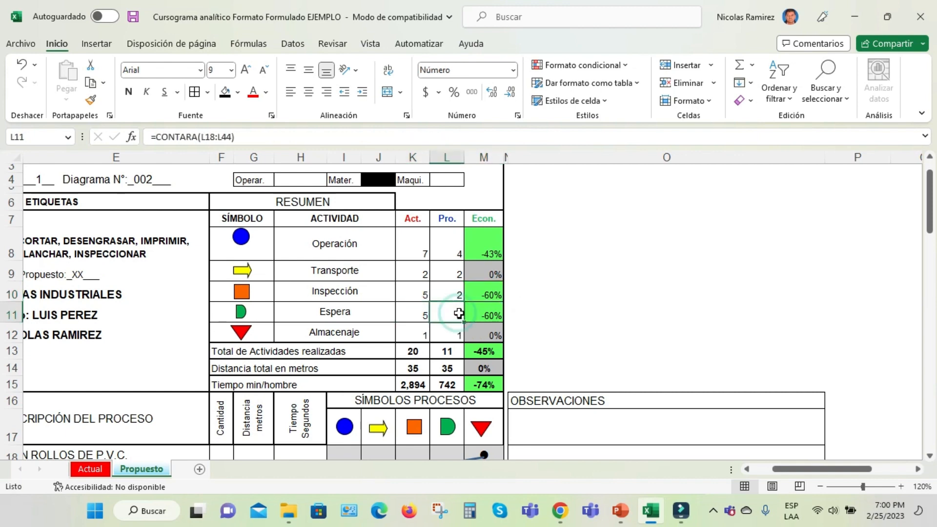
pyautogui.click(502, 315)
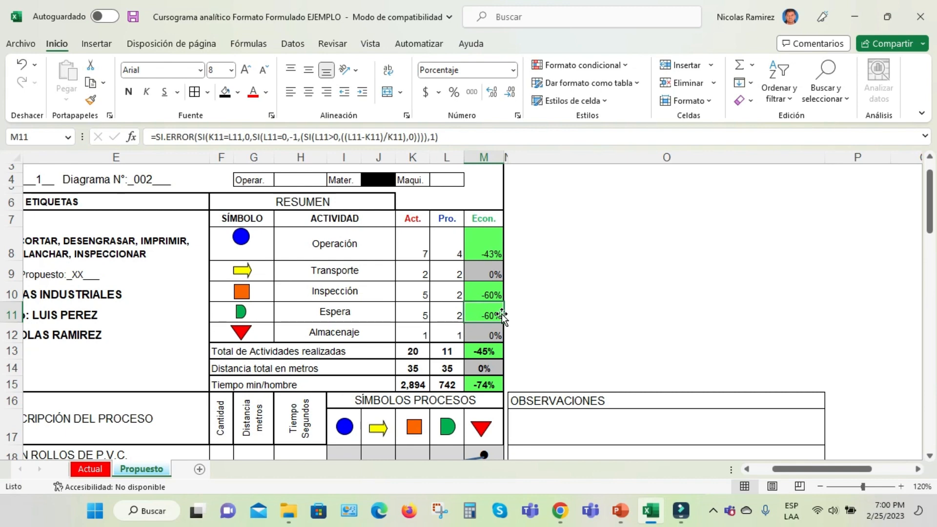
pyautogui.click(342, 334)
pyautogui.click(415, 331)
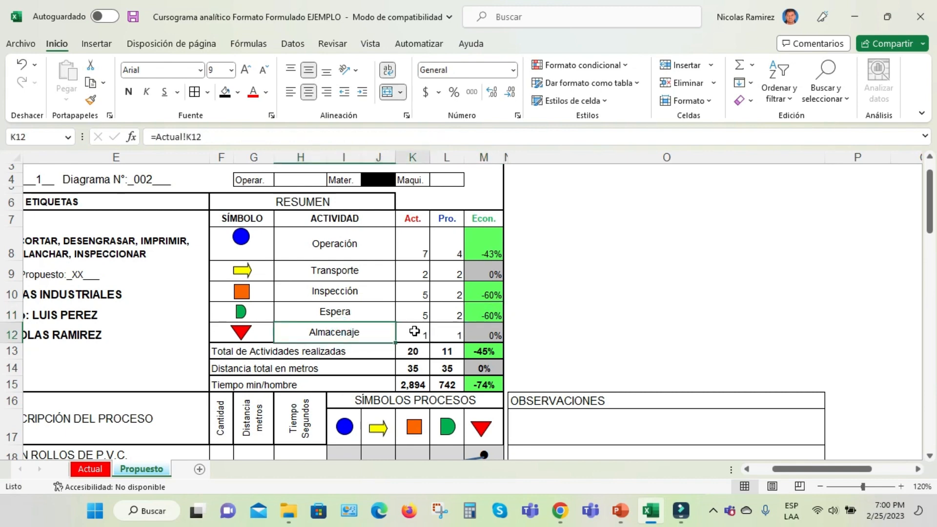
pyautogui.moveTo(414, 331); pyautogui.dragTo(444, 332)
pyautogui.scroll(-1, 561, 325)
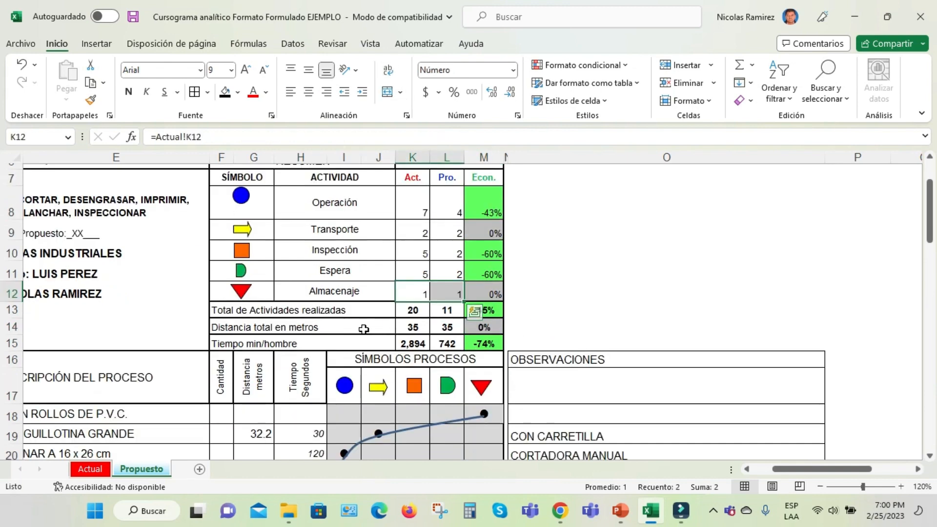
# Check the Total de Actividades realizadas row across its current, proposed and savings formulas
pyautogui.click(331, 312)
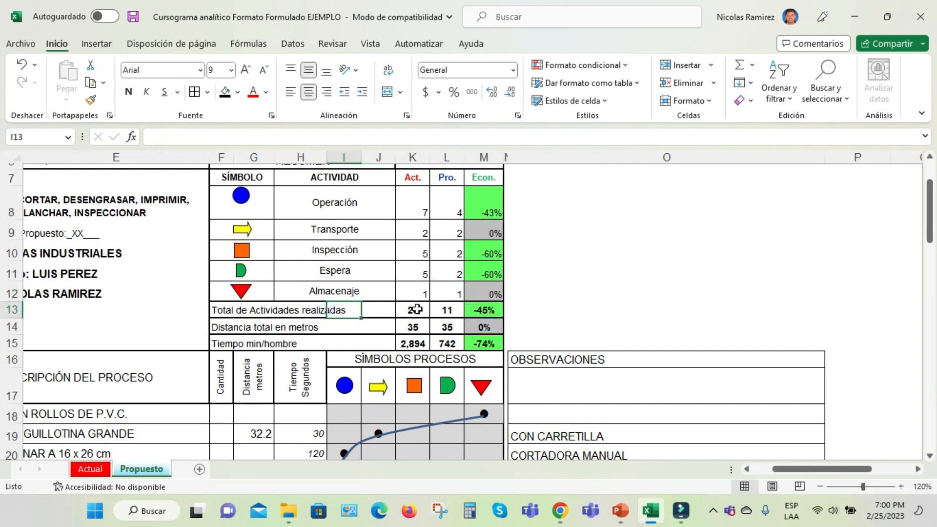
pyautogui.click(416, 309)
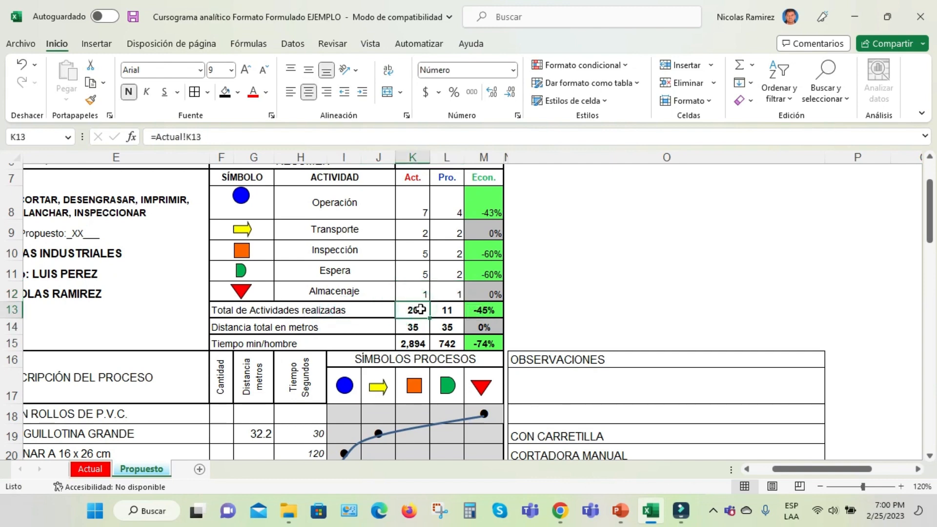
pyautogui.click(452, 312)
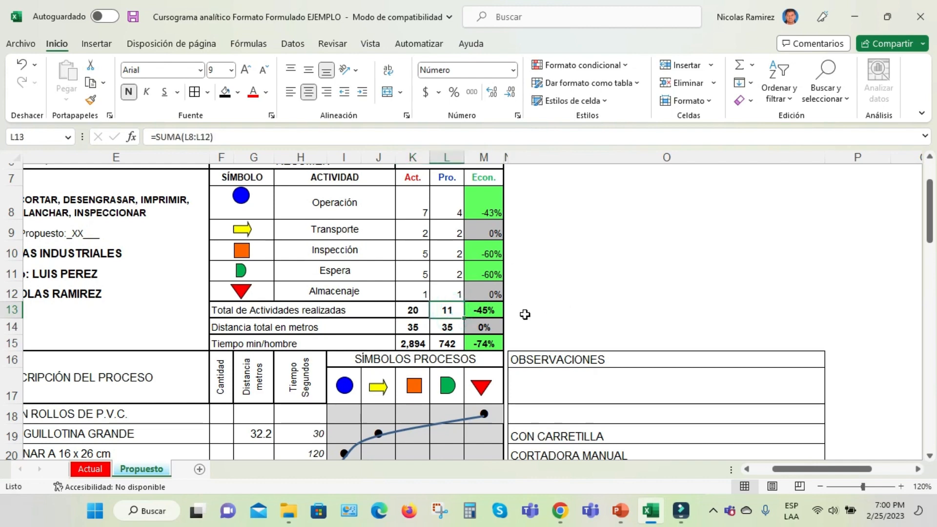
pyautogui.click(479, 315)
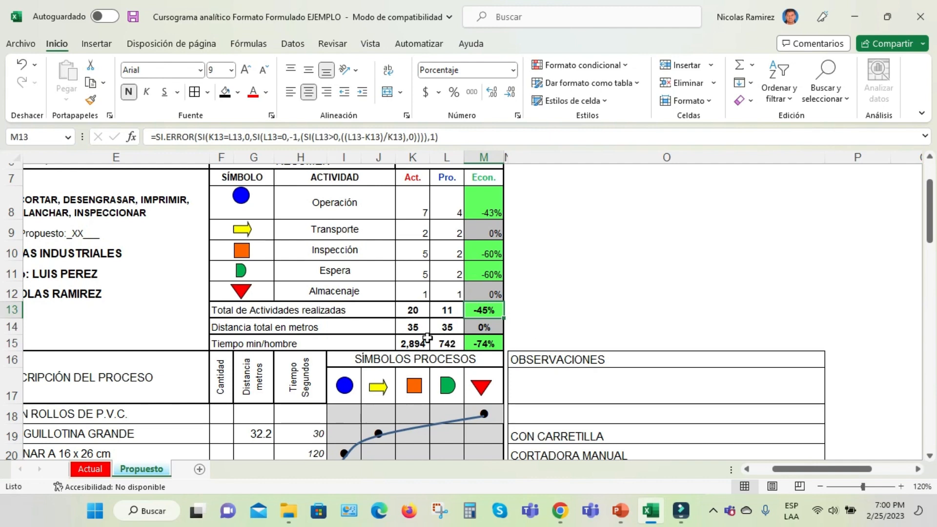
# Compare Distancia total en metros and Tiempo min/hombre between the current and proposed methods, including their savings percentages
pyautogui.moveTo(410, 328); pyautogui.dragTo(488, 327)
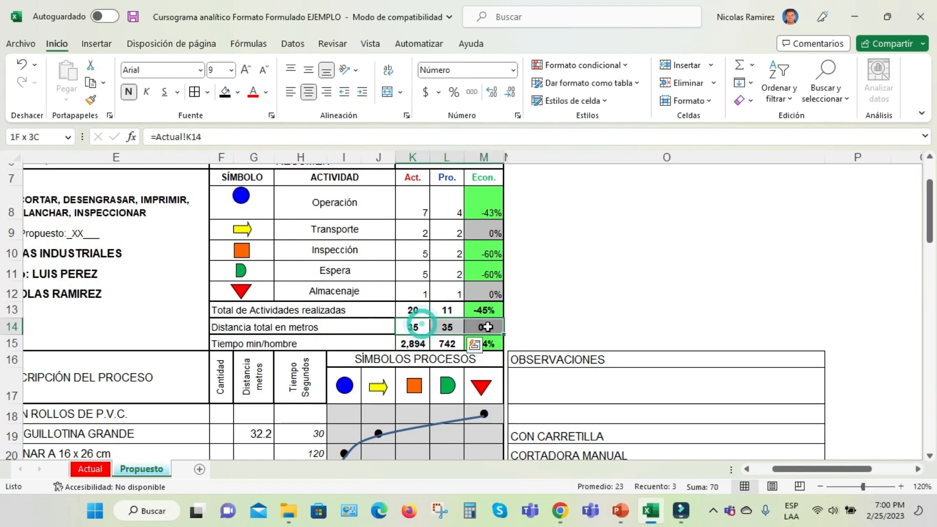
pyautogui.click(537, 315)
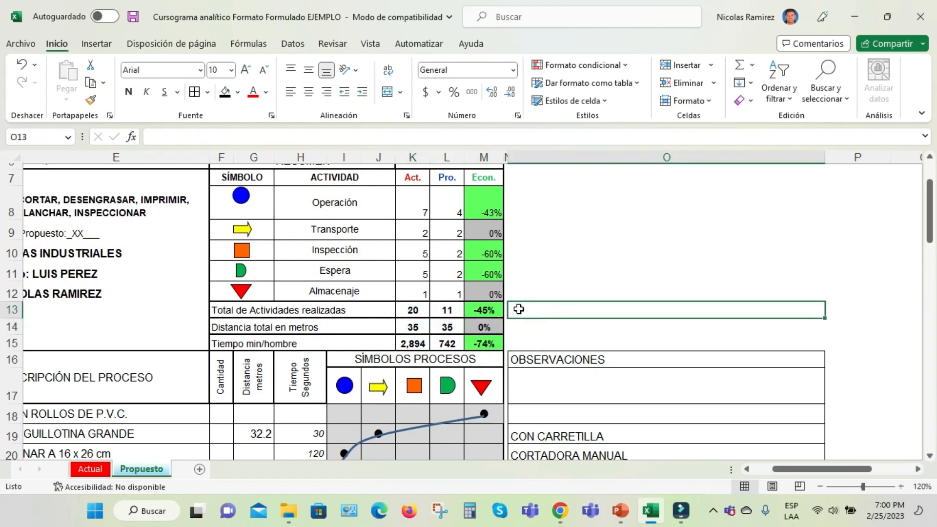
pyautogui.click(422, 344)
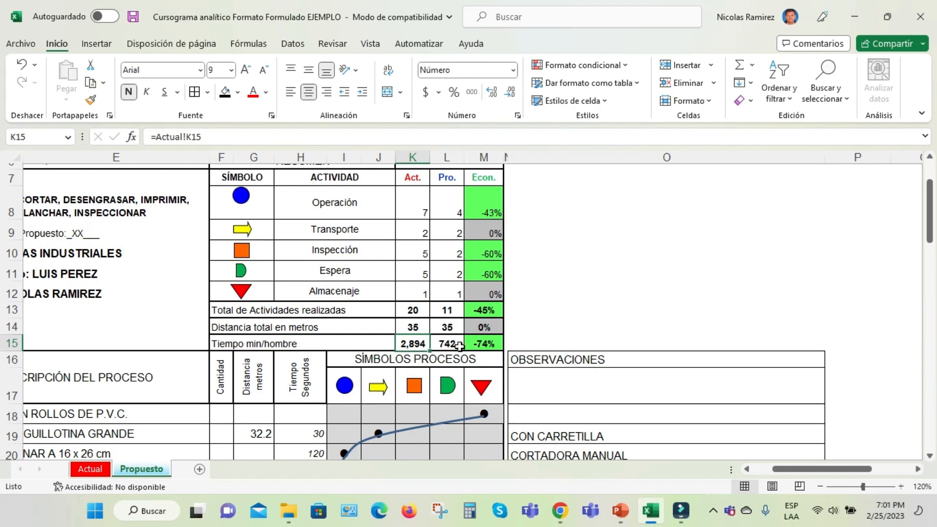
pyautogui.click(497, 346)
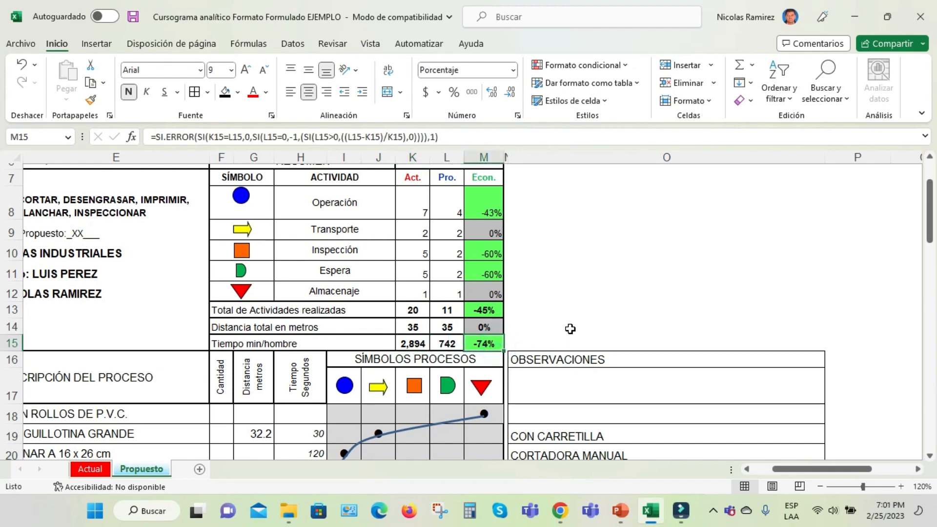
# Restore the zoom to 100% and review the proposed activities, time totals and closing Observaciones note
pyautogui.scroll(-4, 573, 295)
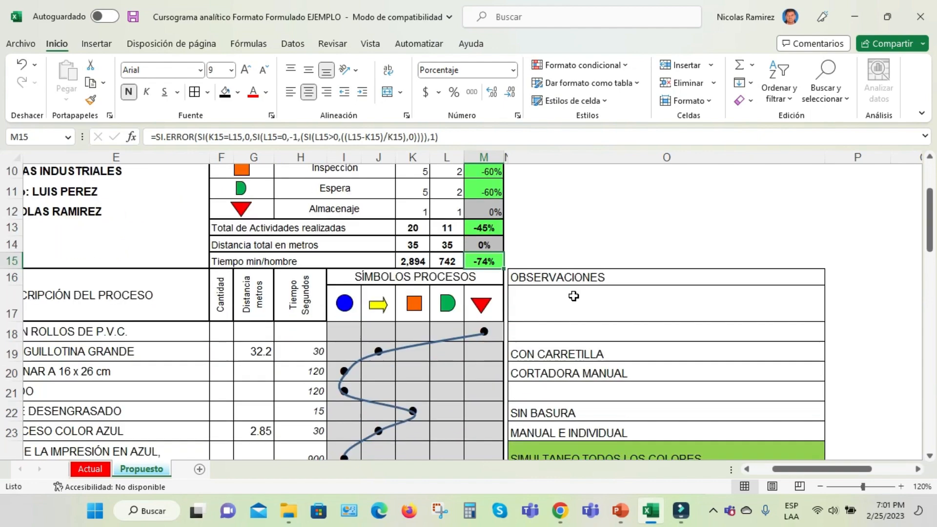
pyautogui.scroll(-1, 574, 297)
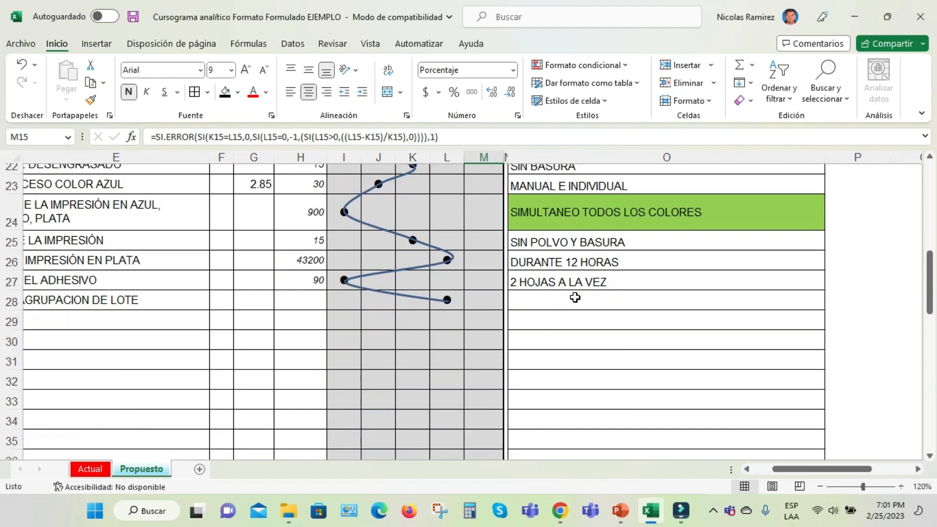
pyautogui.click(821, 486)
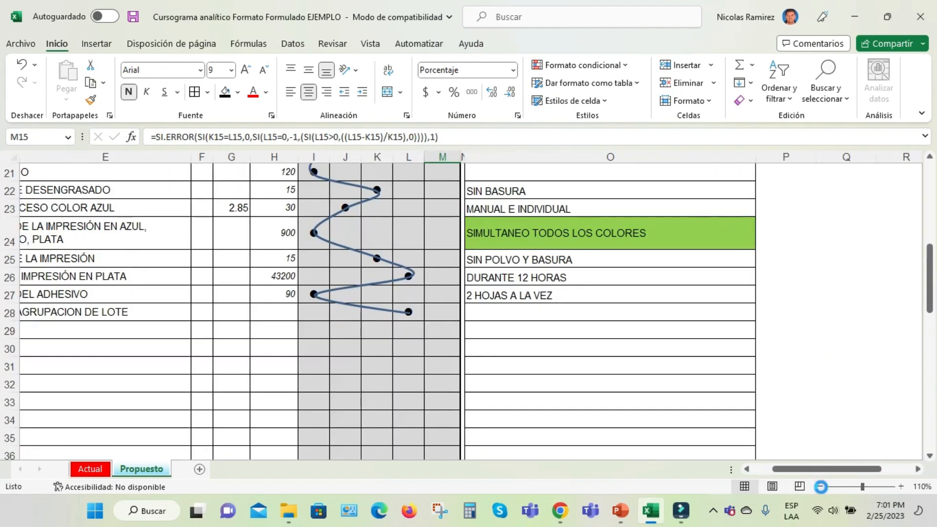
pyautogui.click(820, 486)
pyautogui.click(747, 470)
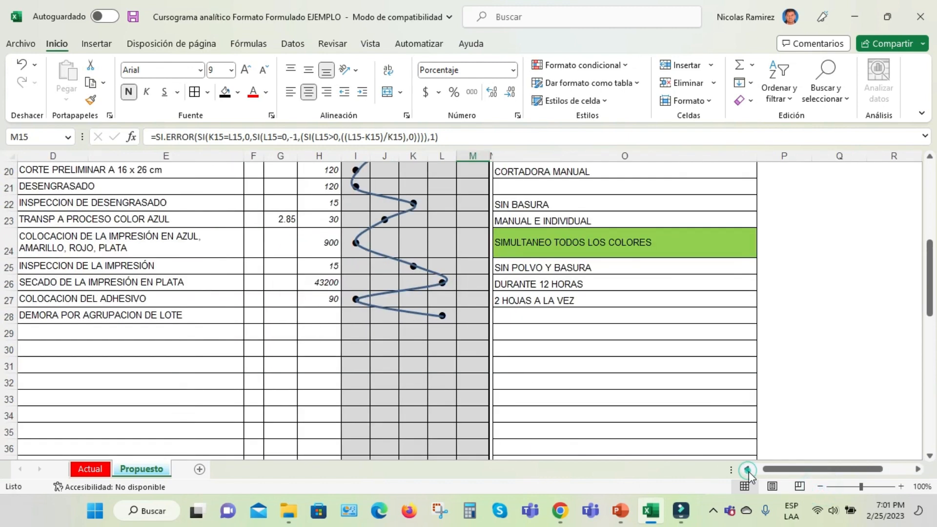
pyautogui.click(747, 470)
pyautogui.scroll(-5, 517, 379)
pyautogui.scroll(-1, 518, 379)
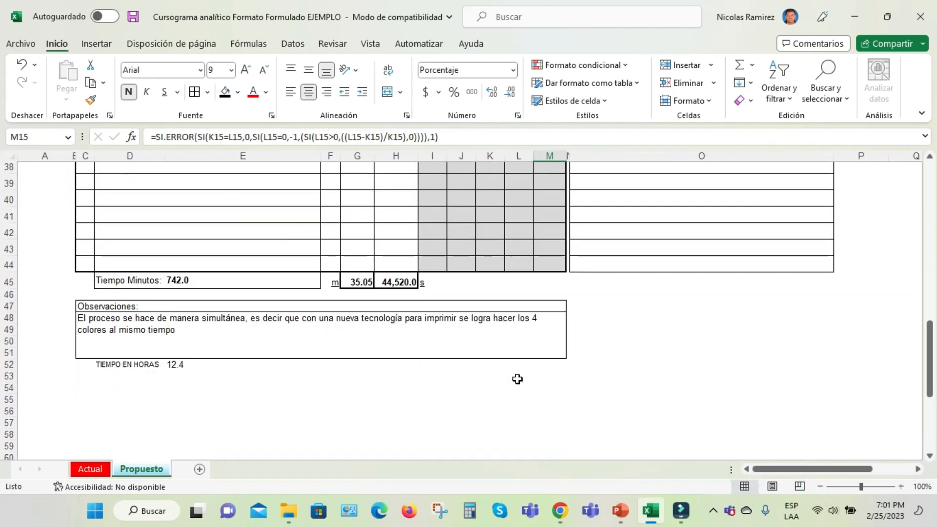
pyautogui.scroll(8, 518, 379)
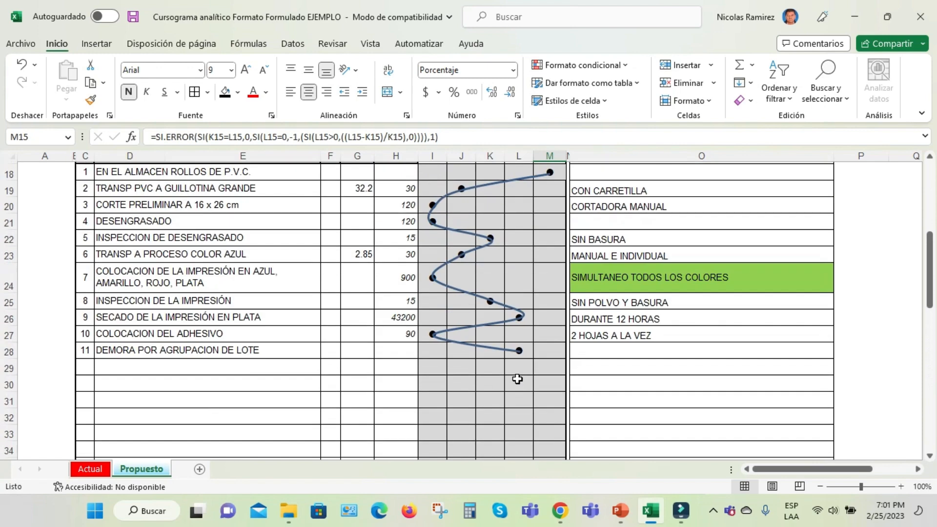
pyautogui.moveTo(137, 244); pyautogui.dragTo(130, 408)
# Switch to the Actual sheet and highlight the activities from EN EL ALMACEN ROLLOS DE P.V.C. to SECADO DE LA IMPRESIÓN EN AZUL
pyautogui.click(141, 468)
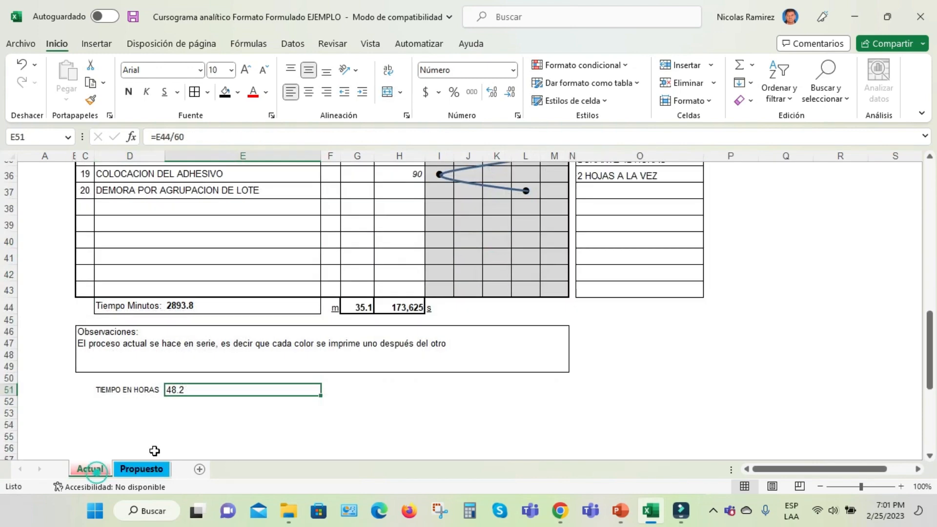
pyautogui.scroll(9, 250, 288)
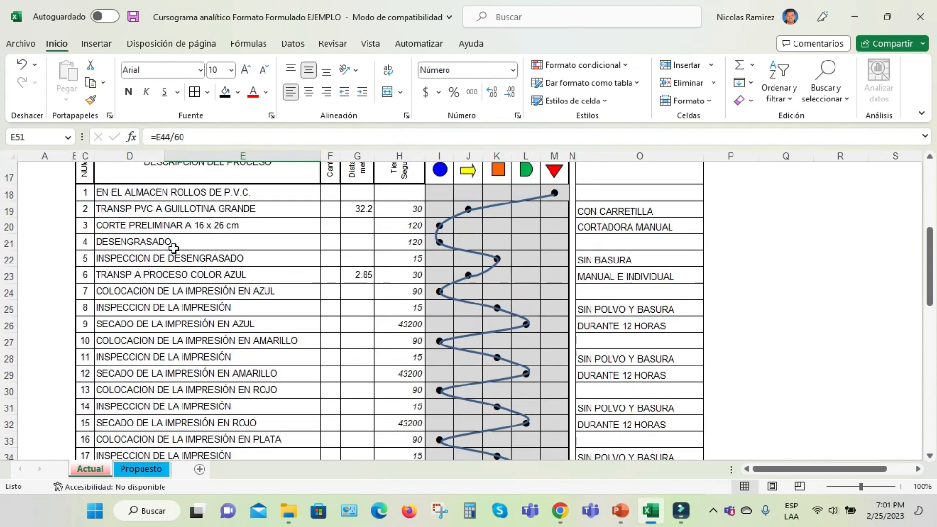
pyautogui.moveTo(193, 194); pyautogui.dragTo(213, 324)
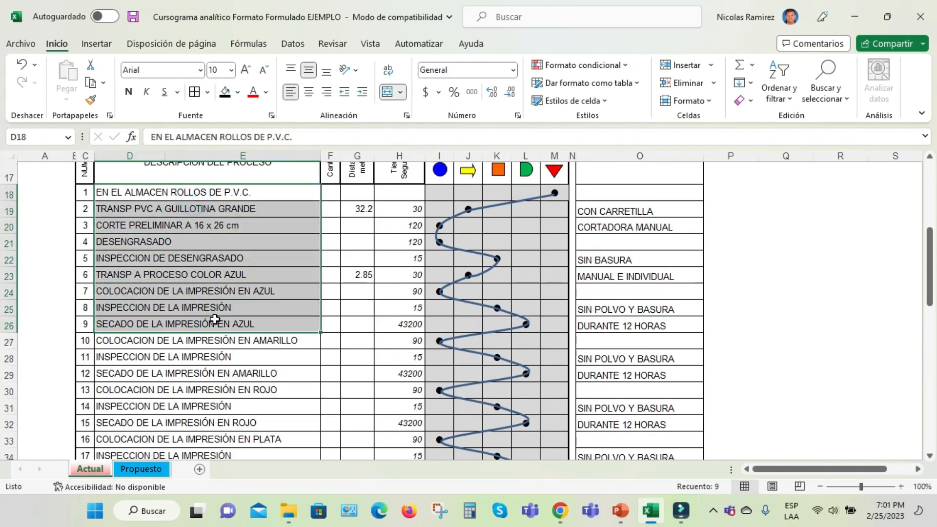
# Examine the current method's activities, from EN EL ALMACEN ROLLOS DE P.V.C. through the successive colour printing and drying stages to DEMORA POR AGRUPACION DE LOTE
pyautogui.scroll(-1, 218, 322)
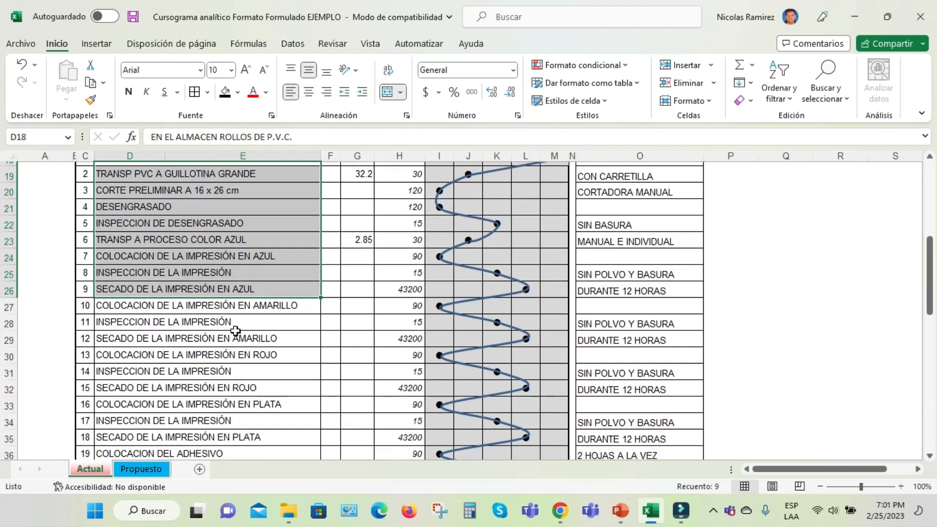
pyautogui.scroll(3, 212, 300)
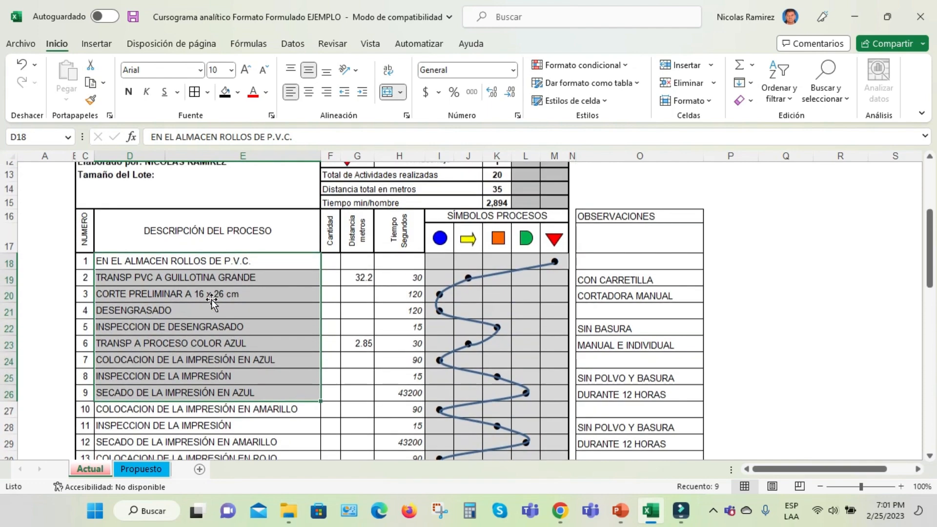
pyautogui.moveTo(185, 265); pyautogui.dragTo(231, 389)
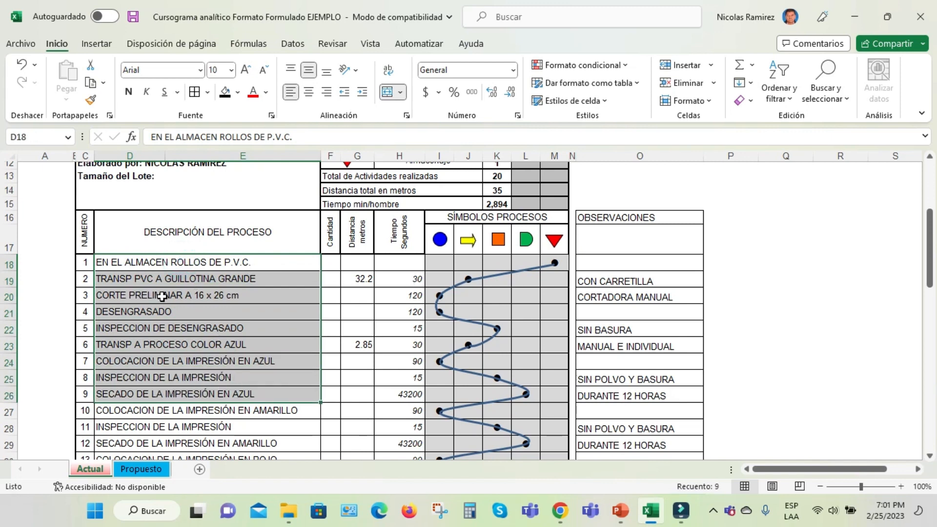
pyautogui.scroll(-1, 203, 304)
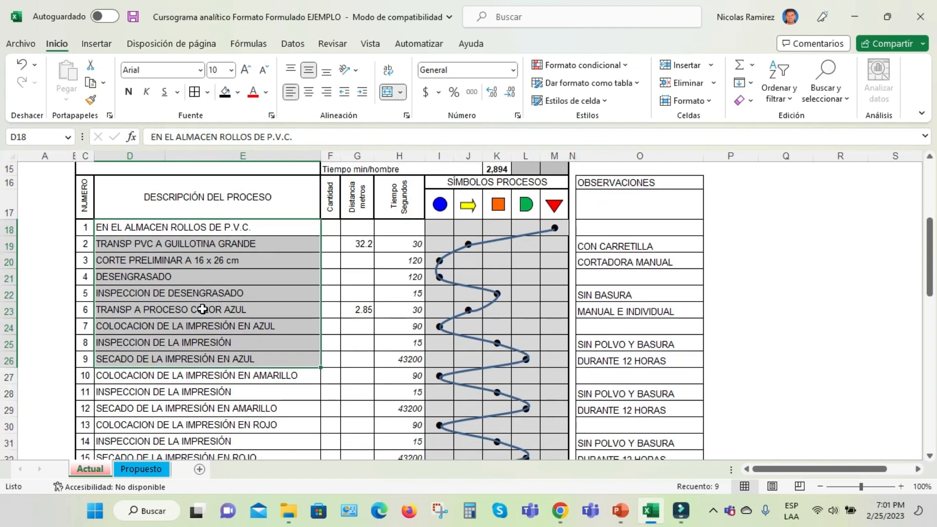
pyautogui.scroll(-2, 203, 309)
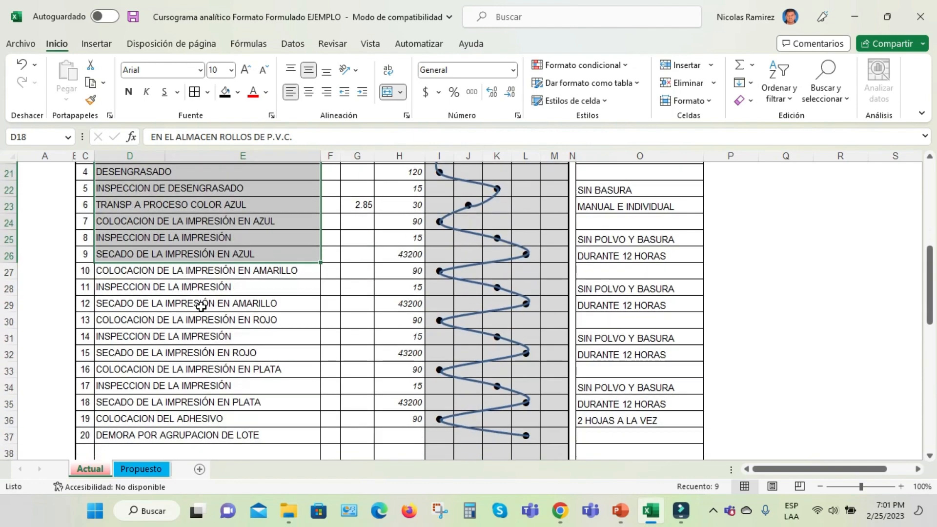
pyautogui.scroll(1, 208, 303)
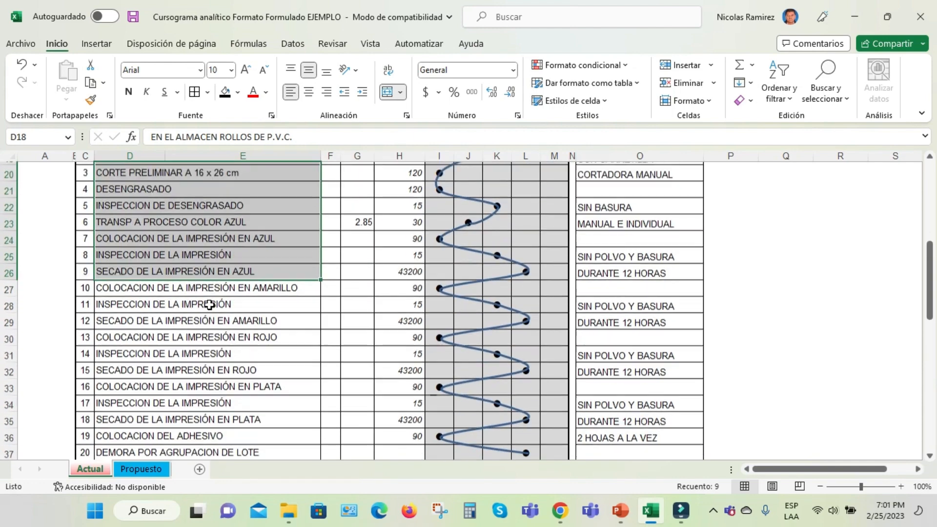
pyautogui.scroll(-2, 207, 308)
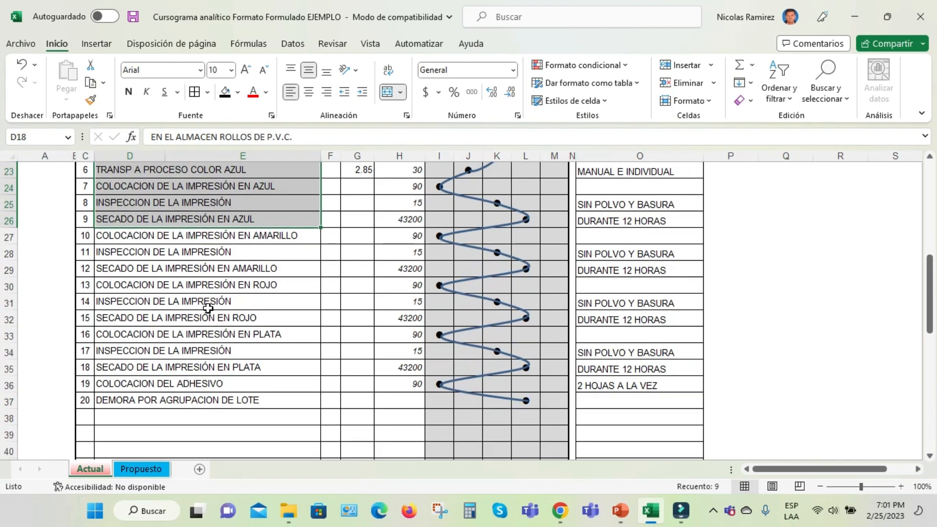
# Check the current method's closing Observaciones note and inspect the TIEMPO EN HORAS formula below it
pyautogui.scroll(-1, 217, 306)
pyautogui.scroll(-3, 218, 309)
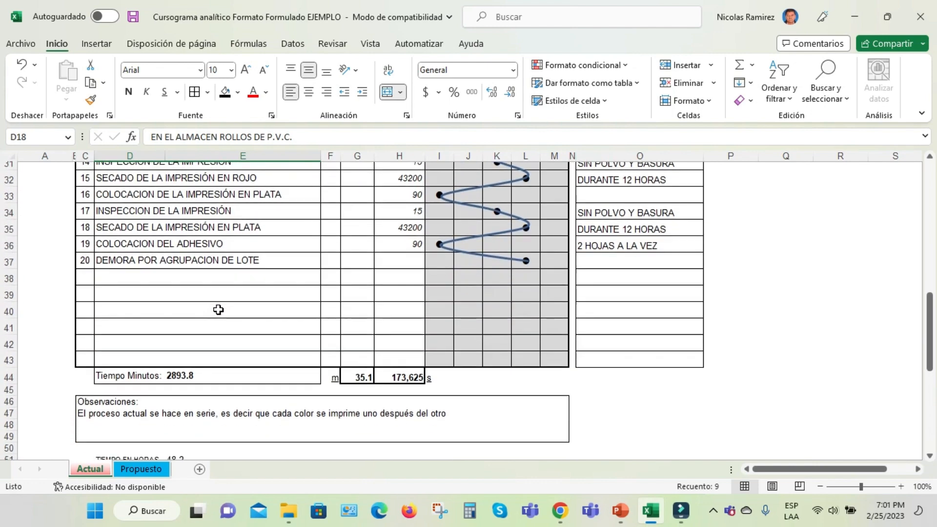
pyautogui.scroll(-1, 226, 308)
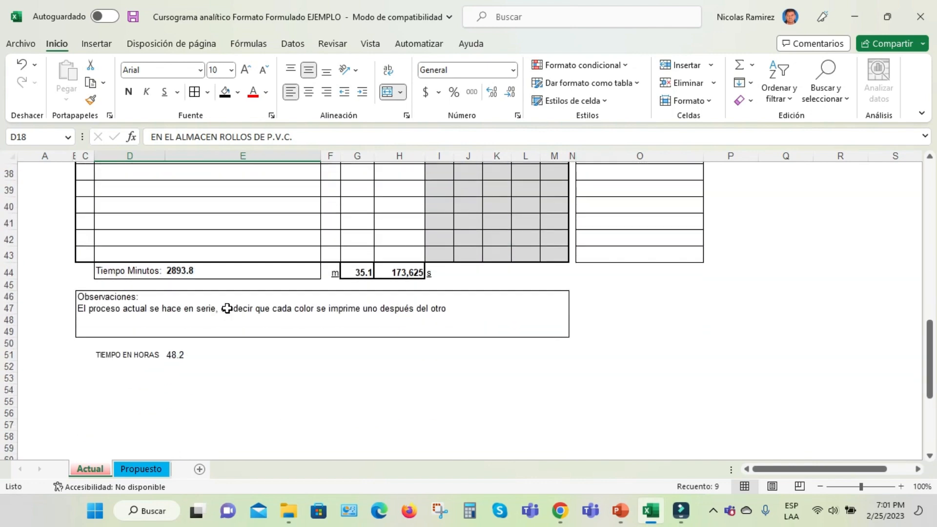
pyautogui.click(177, 360)
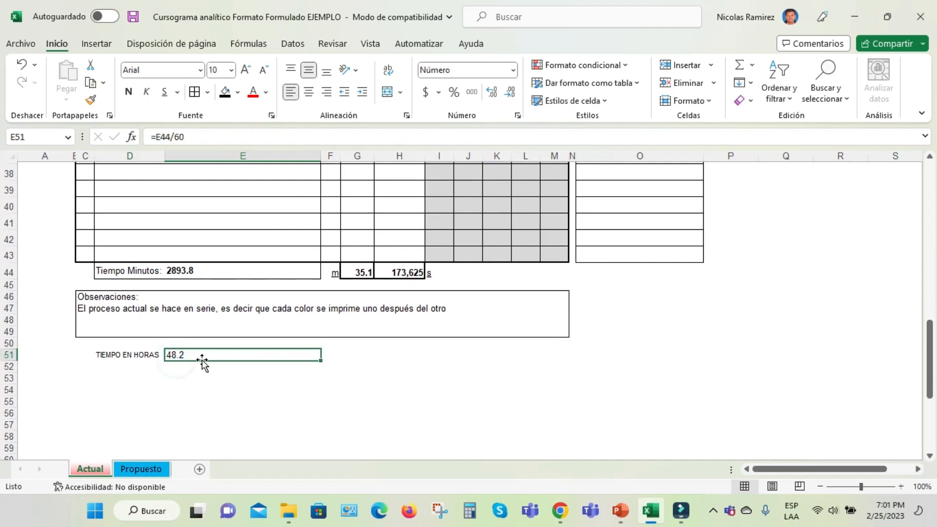
# Switch to the Propuesto sheet and inspect the TIEMPO EN HORAS formula below its Observaciones note
pyautogui.click(140, 469)
pyautogui.scroll(-3, 201, 362)
pyautogui.scroll(-5, 201, 362)
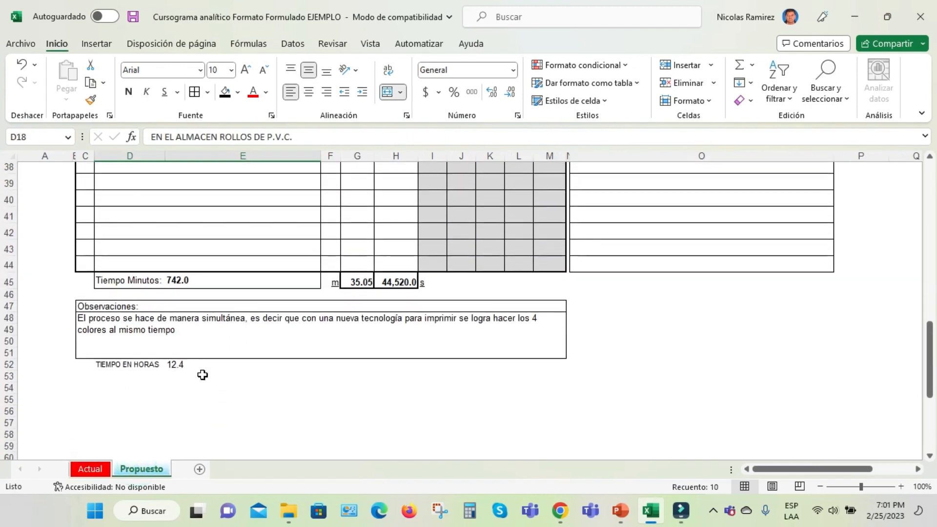
pyautogui.click(168, 364)
# Inspect the Tiempo min/hombre savings formula in the proposed summary, and review the RESUMEN table and first proposed activities
pyautogui.scroll(11, 341, 309)
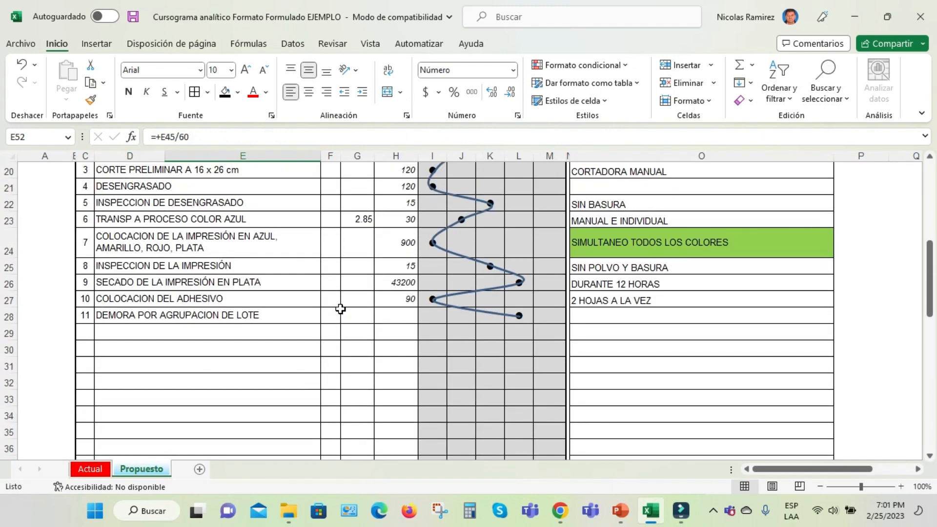
pyautogui.click(557, 325)
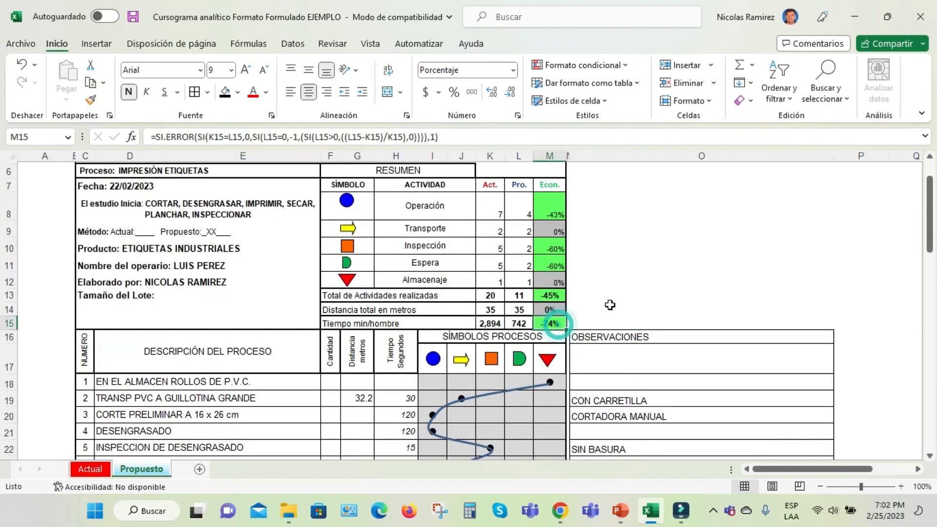
pyautogui.scroll(2, 610, 304)
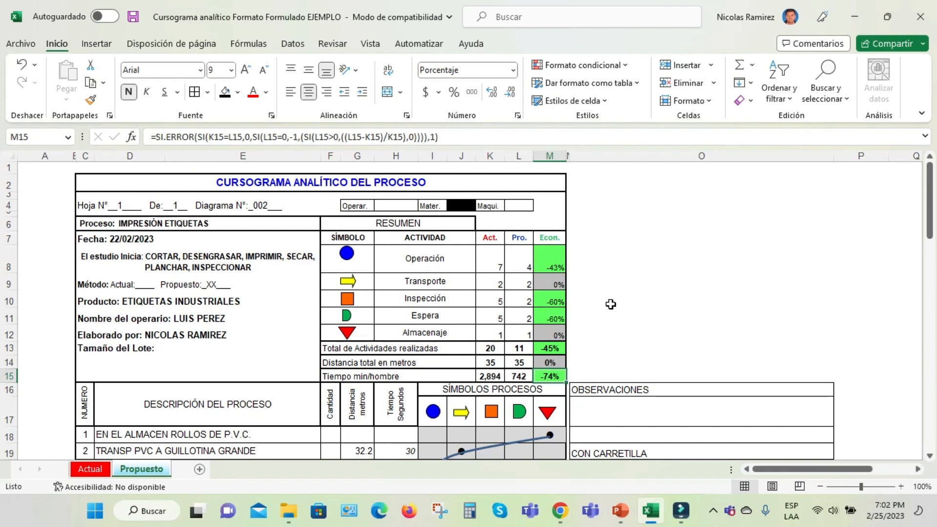
pyautogui.scroll(-3, 538, 308)
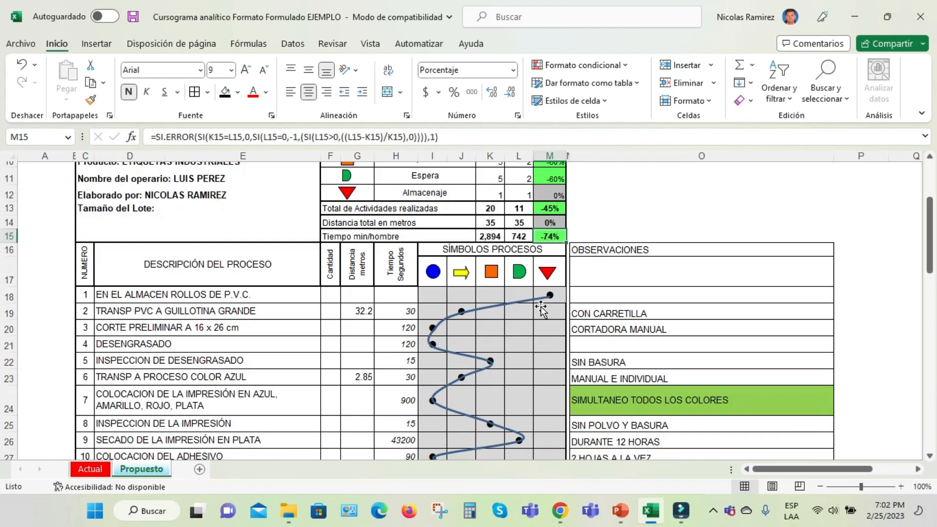
pyautogui.scroll(1, 542, 303)
pyautogui.scroll(2, 545, 293)
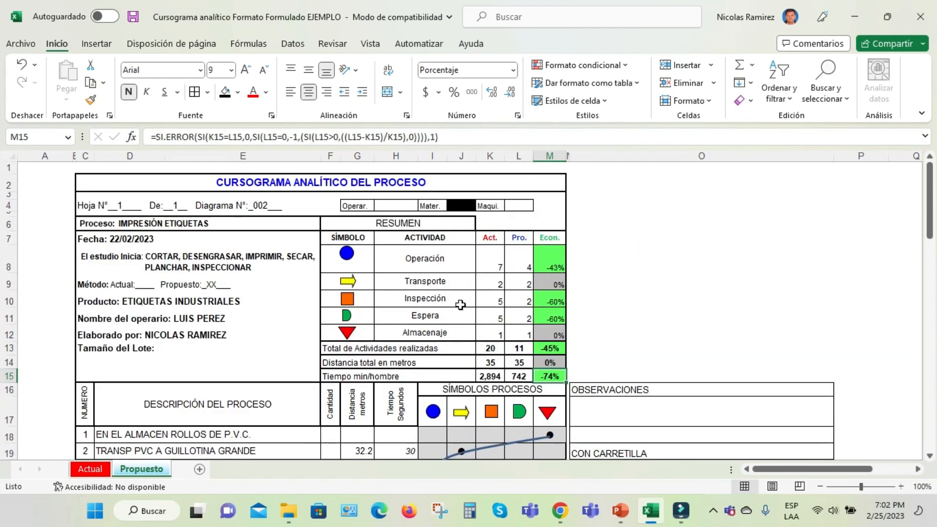